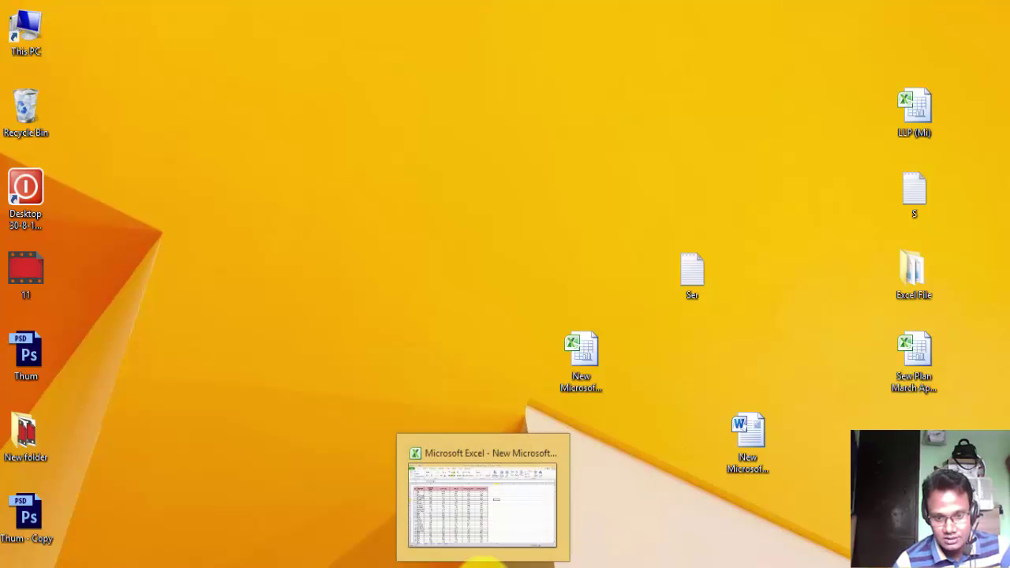
# Restore the Excel workbook window showing the buyer production table from the taskbar
pyautogui.click(483, 560)
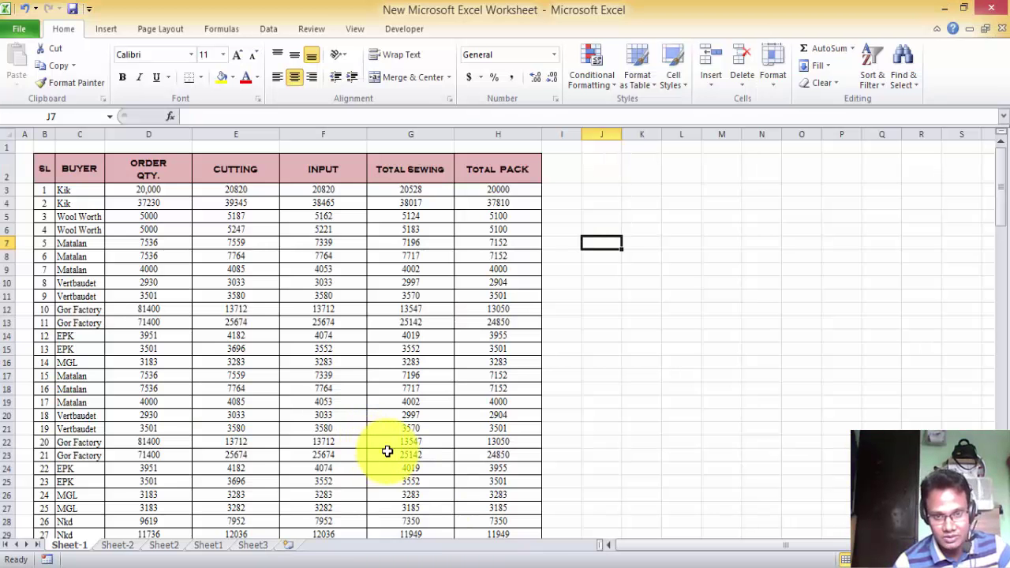
# Add Quick Print and Print Preview and Print to the Quick Access Toolbar
pyautogui.click(671, 387)
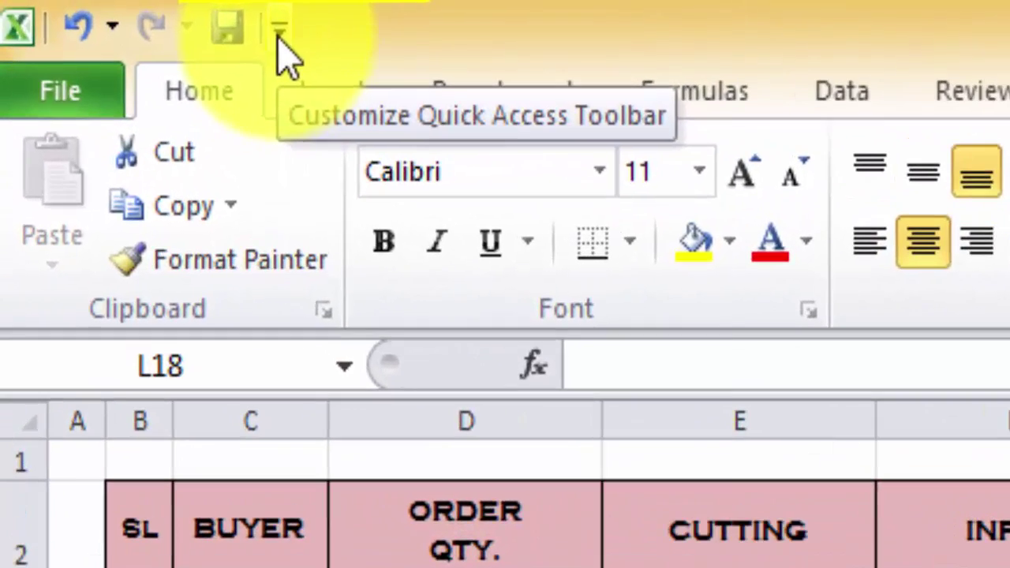
pyautogui.click(279, 33)
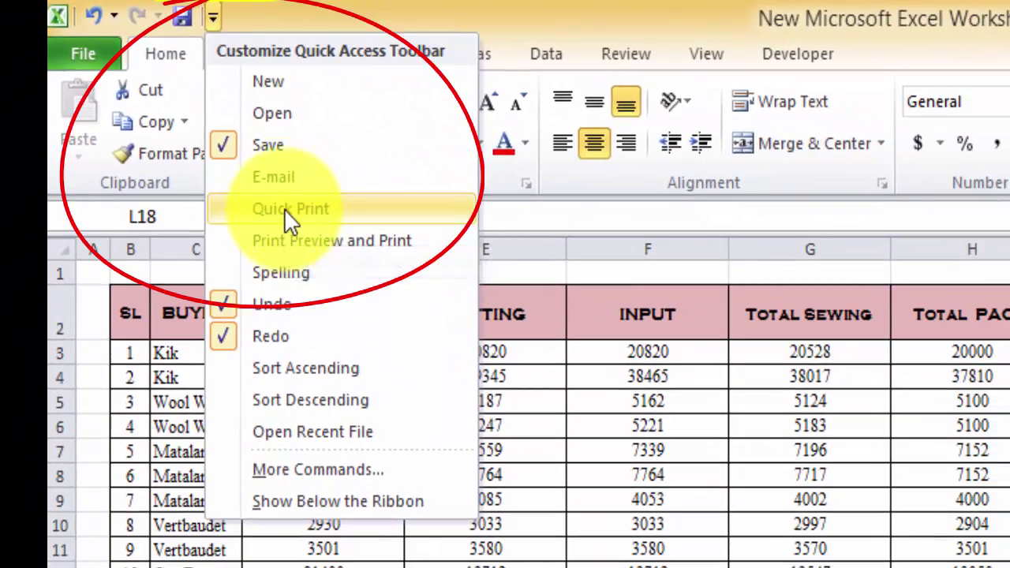
pyautogui.click(284, 209)
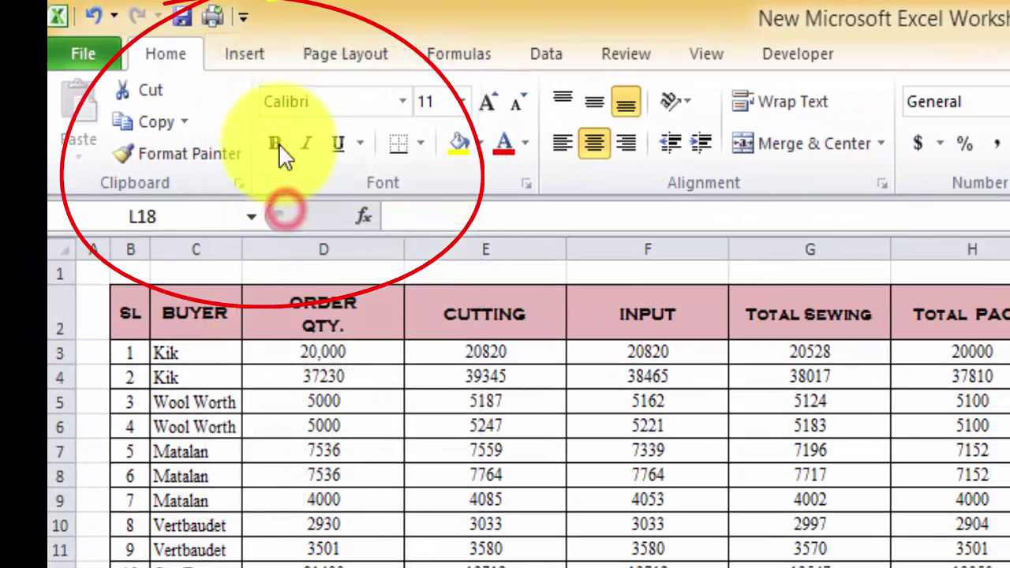
pyautogui.click(245, 18)
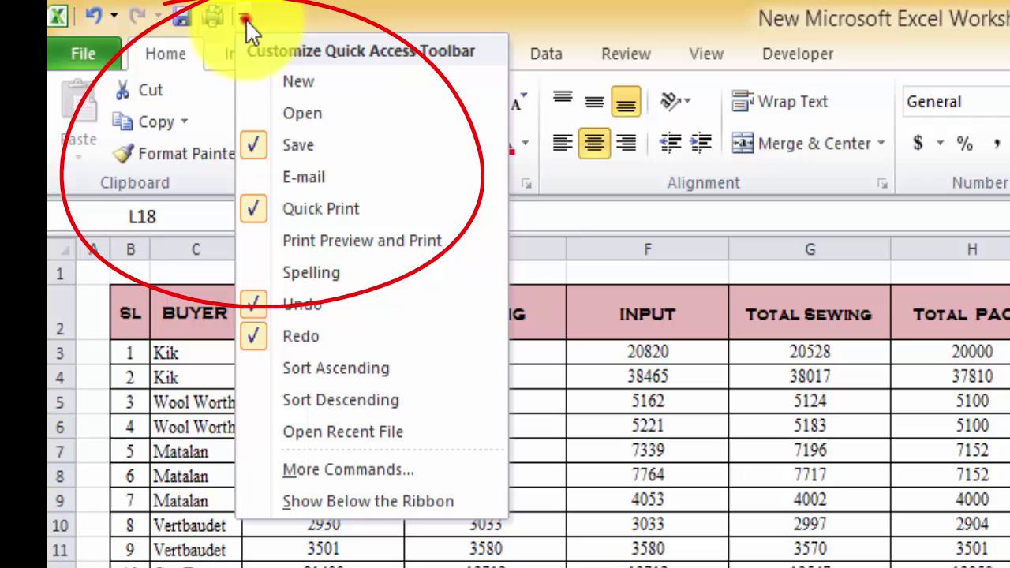
pyautogui.click(302, 244)
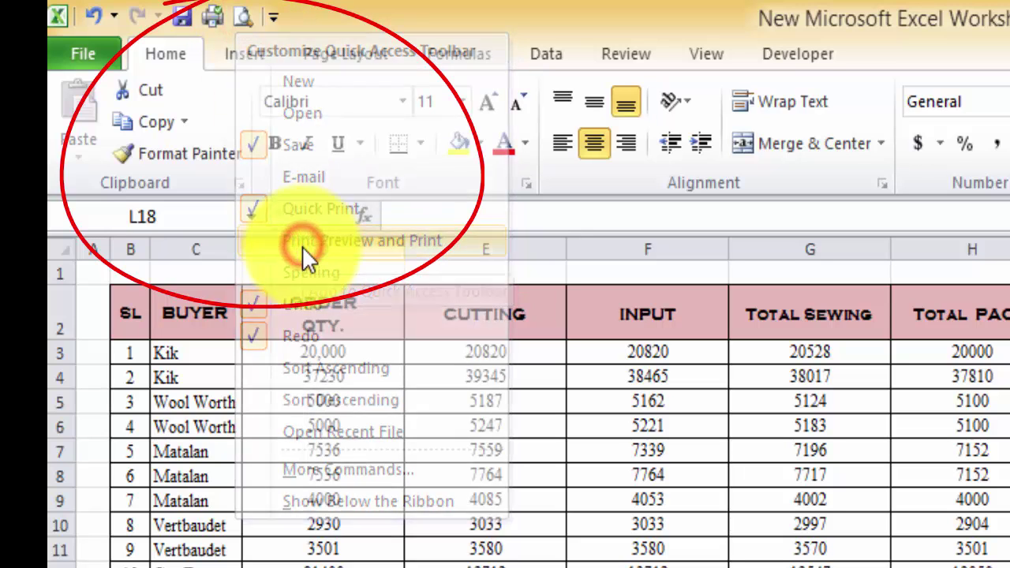
pyautogui.click(274, 16)
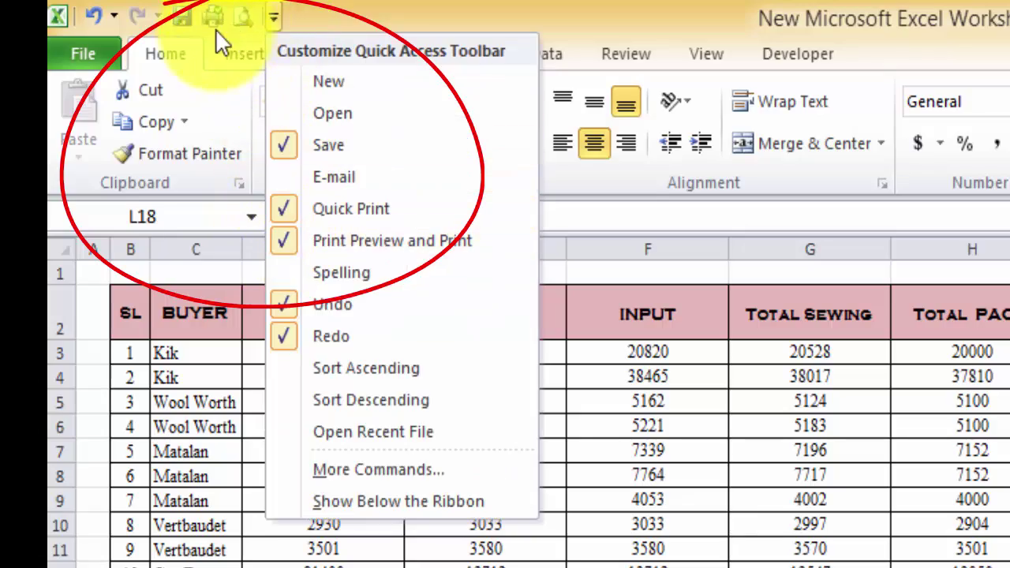
pyautogui.press('Escape')
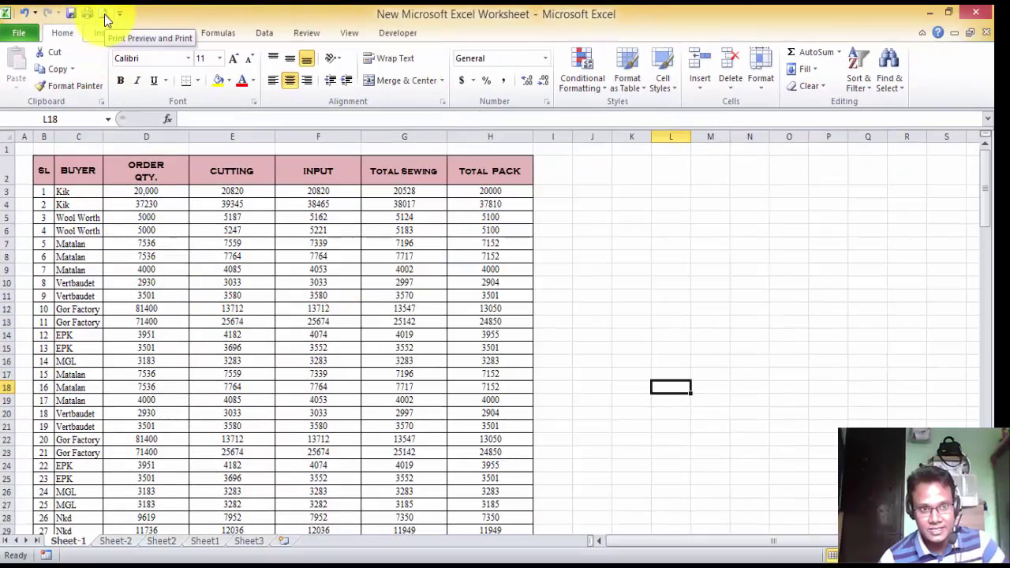
# Preview the sheet's printout, which spans 8 pages
pyautogui.click(103, 13)
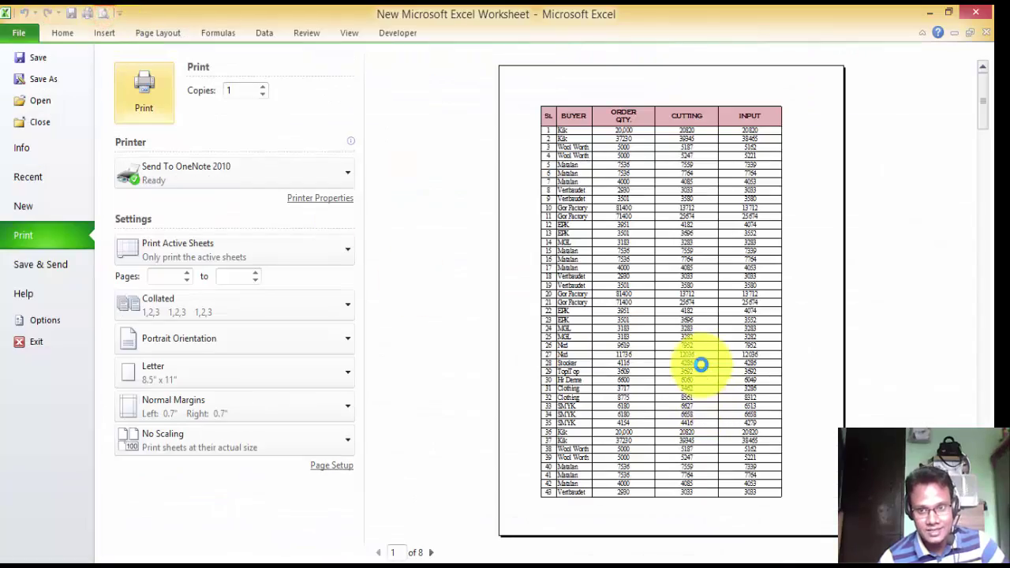
pyautogui.scroll(-7, 702, 379)
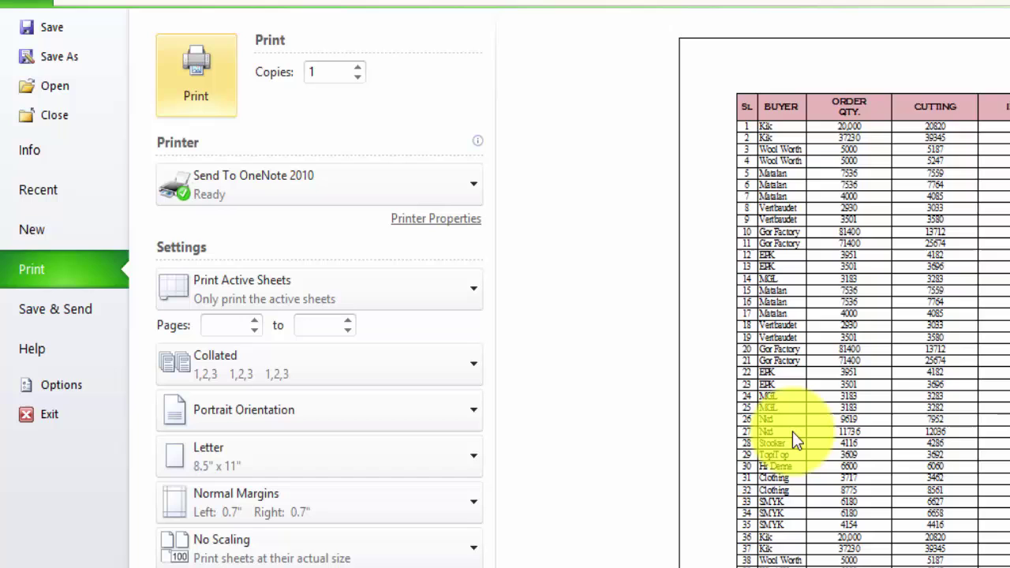
pyautogui.scroll(-5, 792, 432)
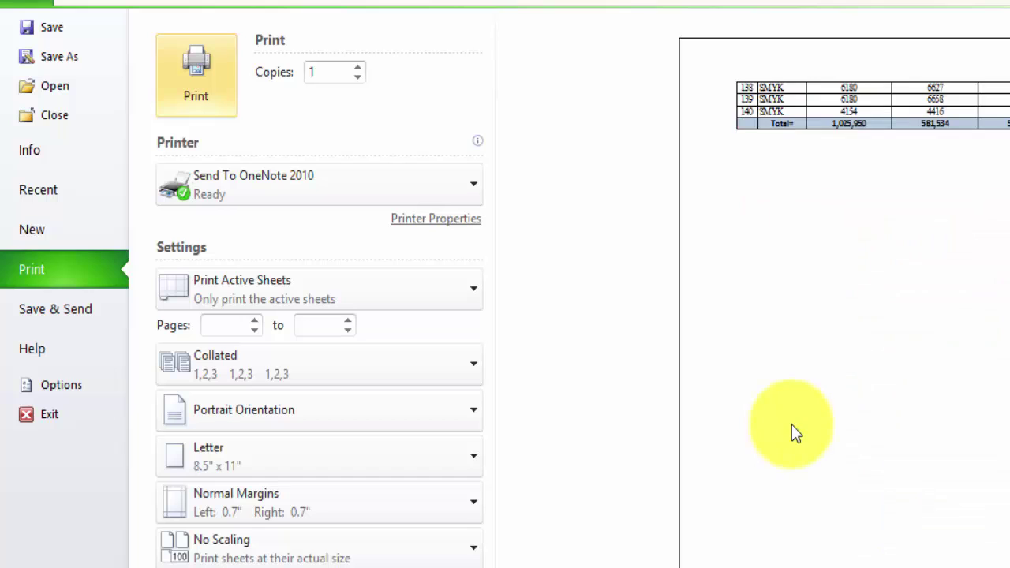
# Back on the worksheet, narrow column A and open the File Info page
pyautogui.click(118, 4)
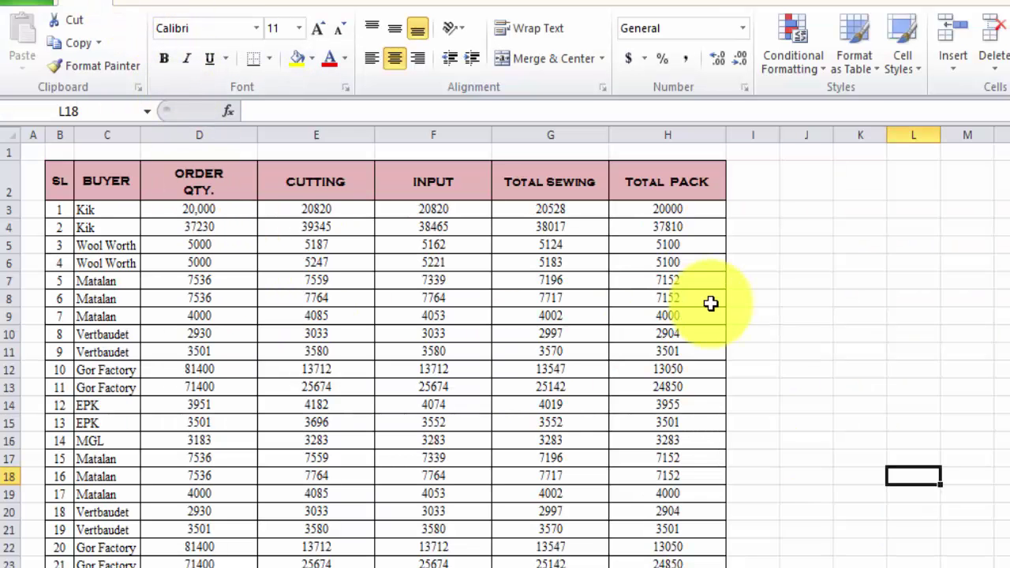
pyautogui.moveTo(47, 138); pyautogui.dragTo(31, 138)
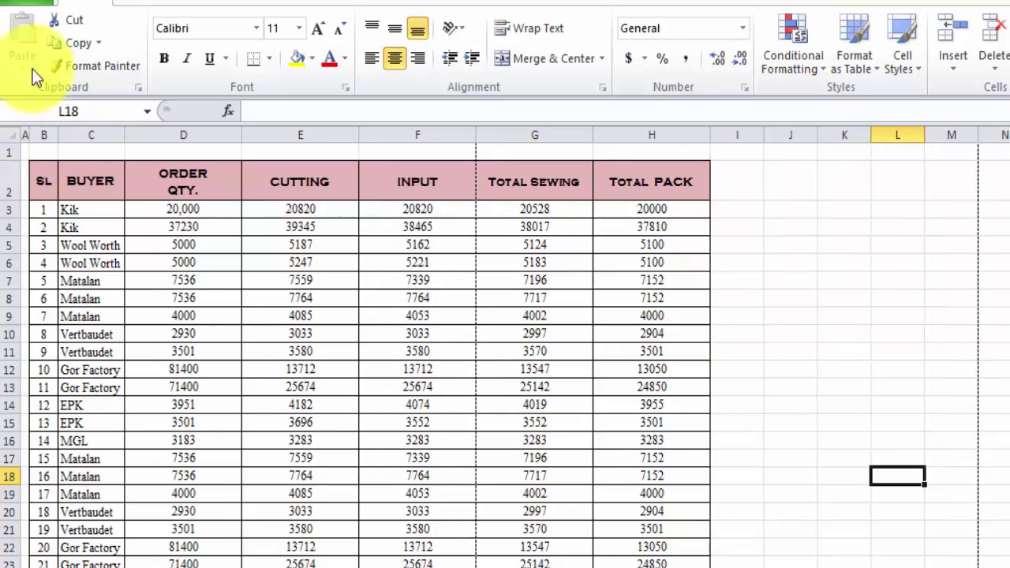
pyautogui.click(35, 6)
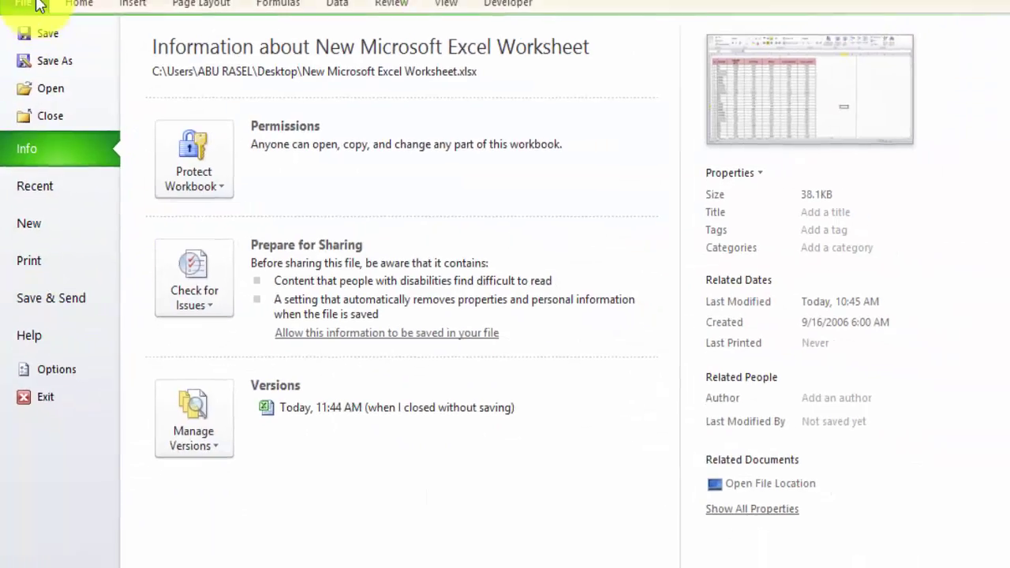
# Open the Print settings page from the File menu
pyautogui.click(30, 6)
pyautogui.click(16, 28)
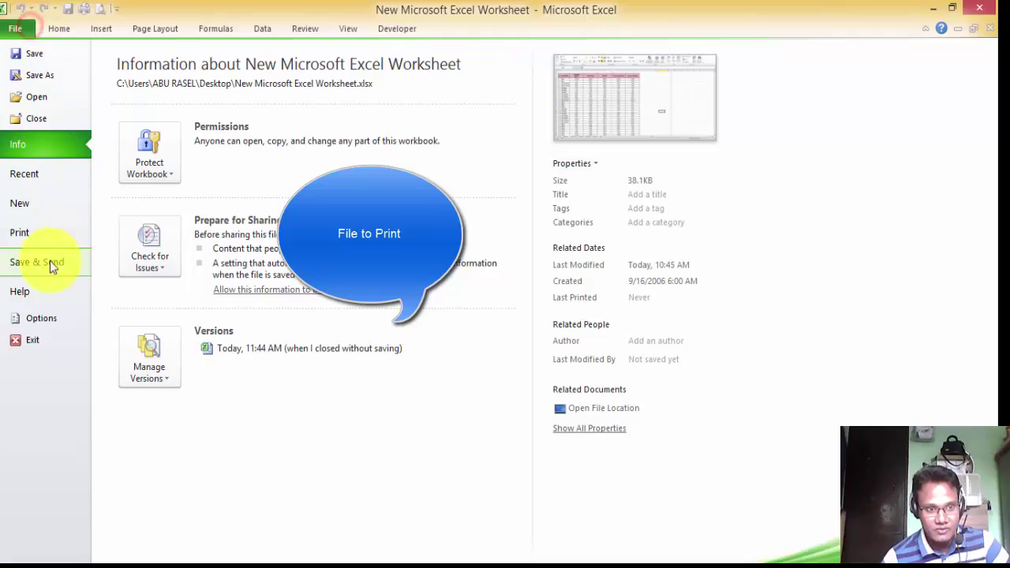
pyautogui.click(26, 232)
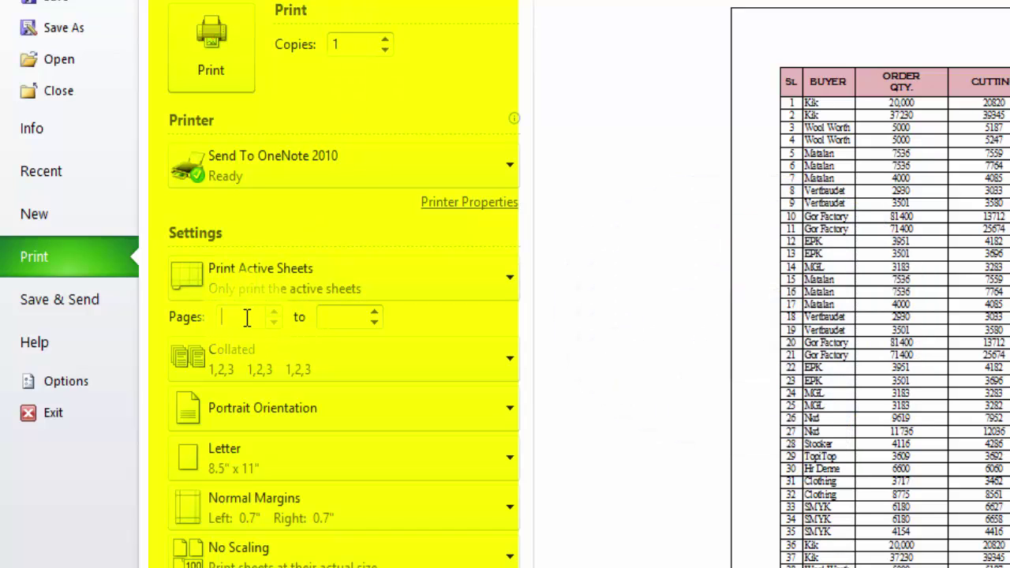
# Limit the print range to pages 1 through 2
pyautogui.click(356, 319)
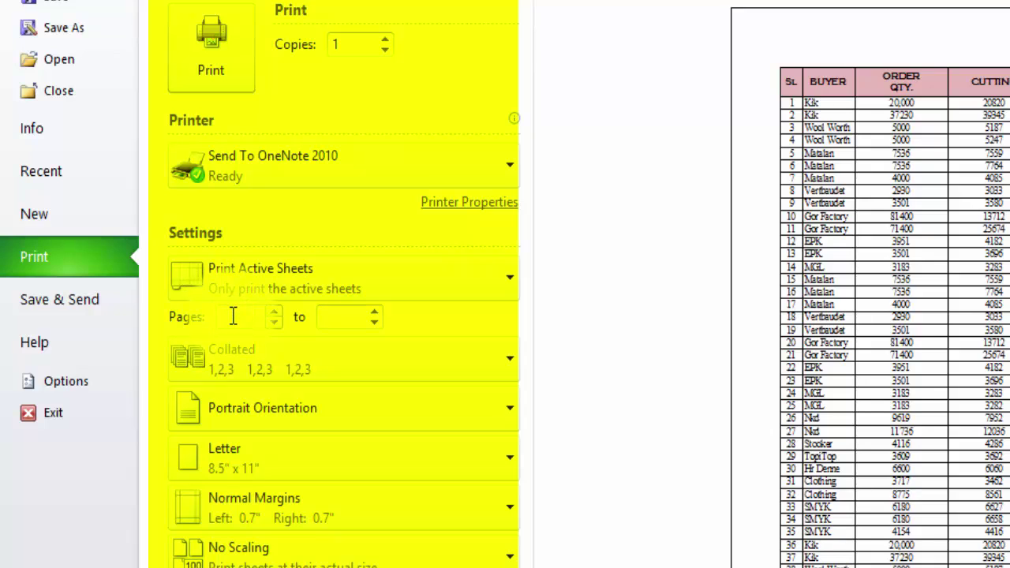
pyautogui.click(354, 319)
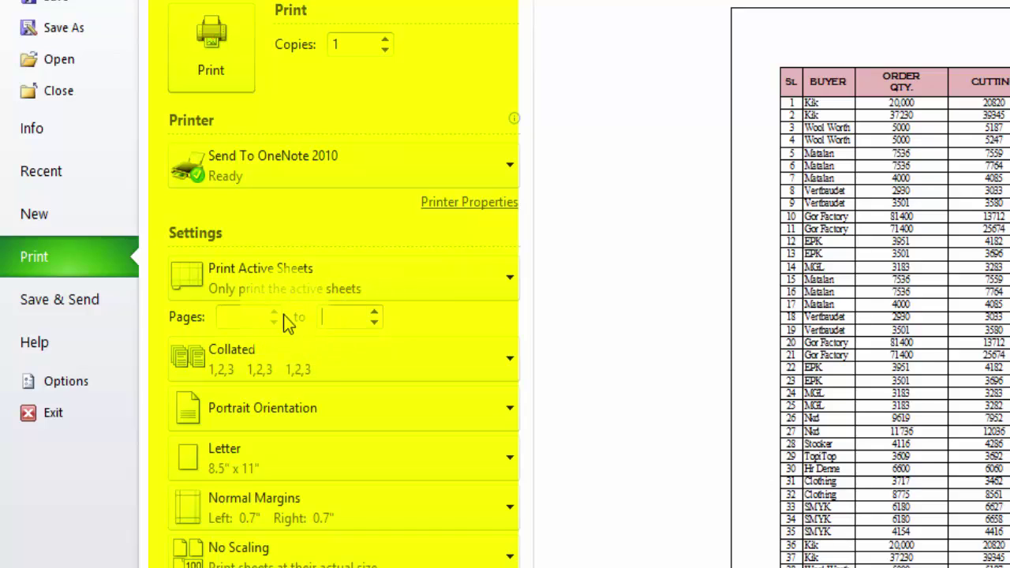
pyautogui.click(255, 316)
pyautogui.write('2')
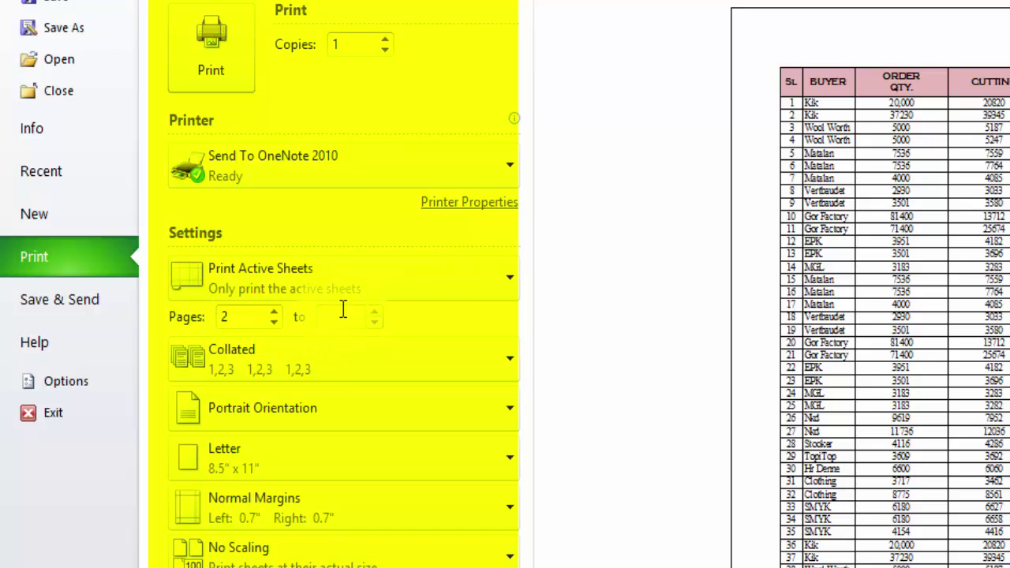
pyautogui.click(339, 308)
pyautogui.write('2')
pyautogui.moveTo(245, 316); pyautogui.dragTo(234, 316)
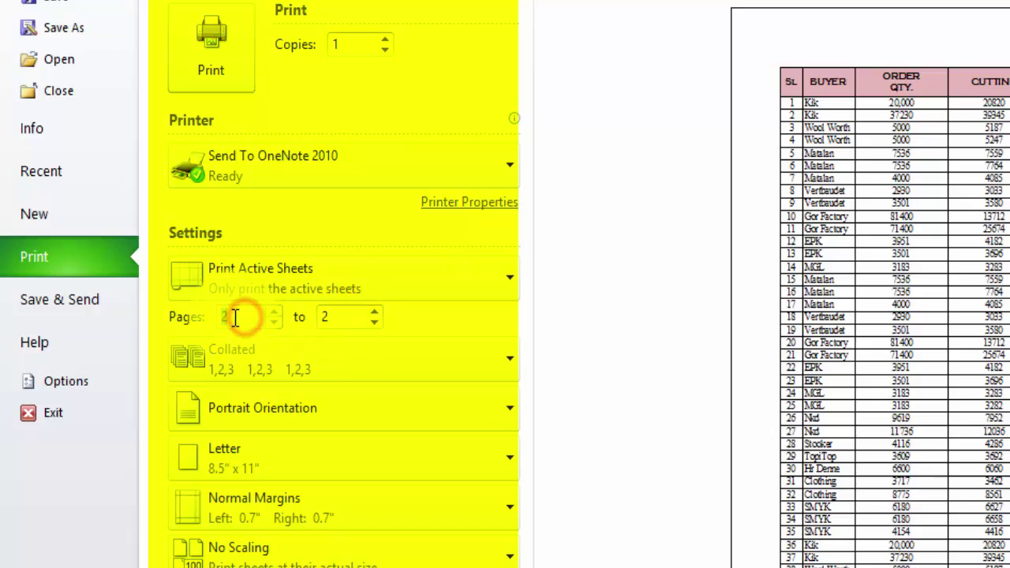
pyautogui.write('1')
pyautogui.click(331, 315)
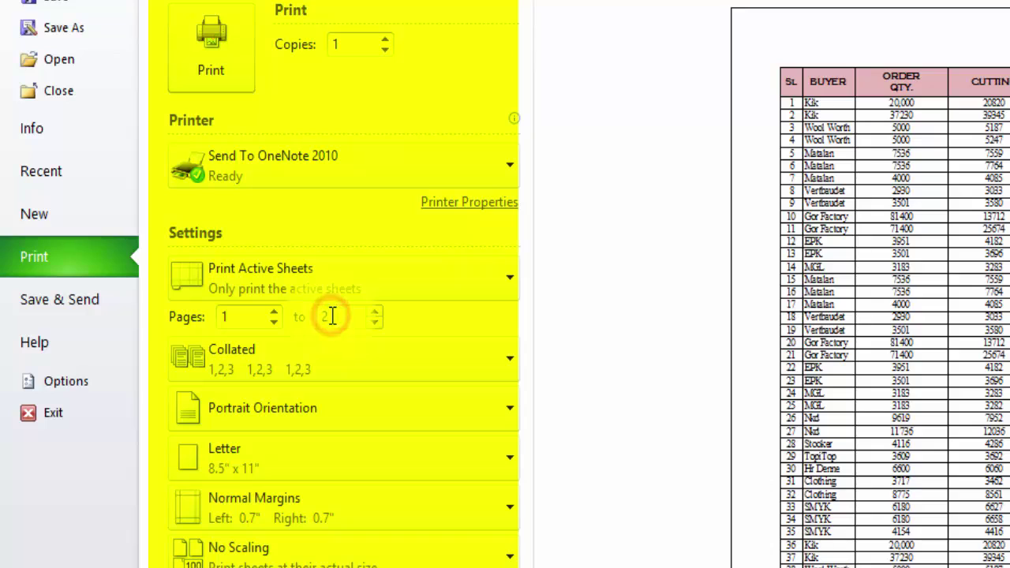
pyautogui.write('2')
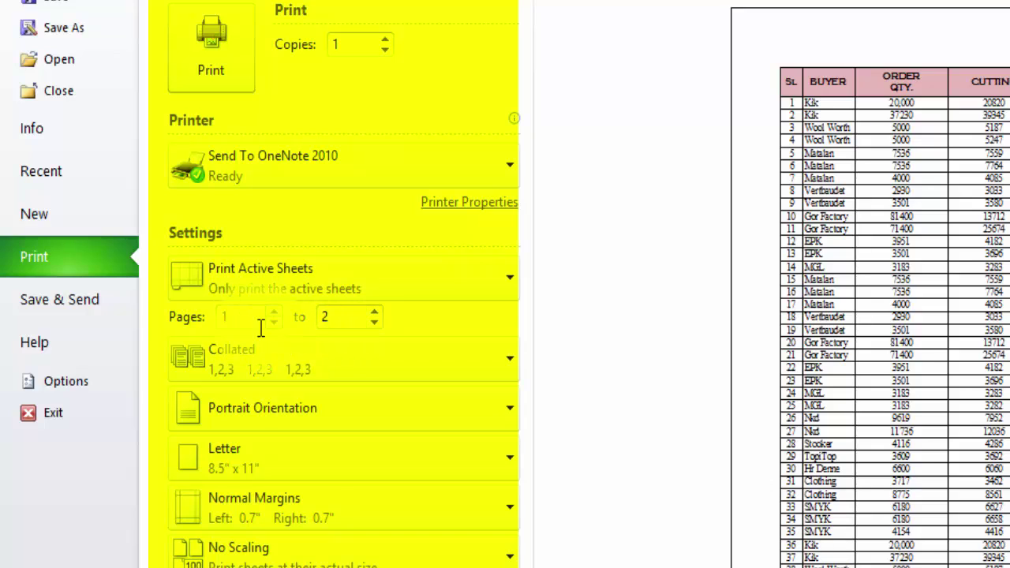
pyautogui.click(325, 407)
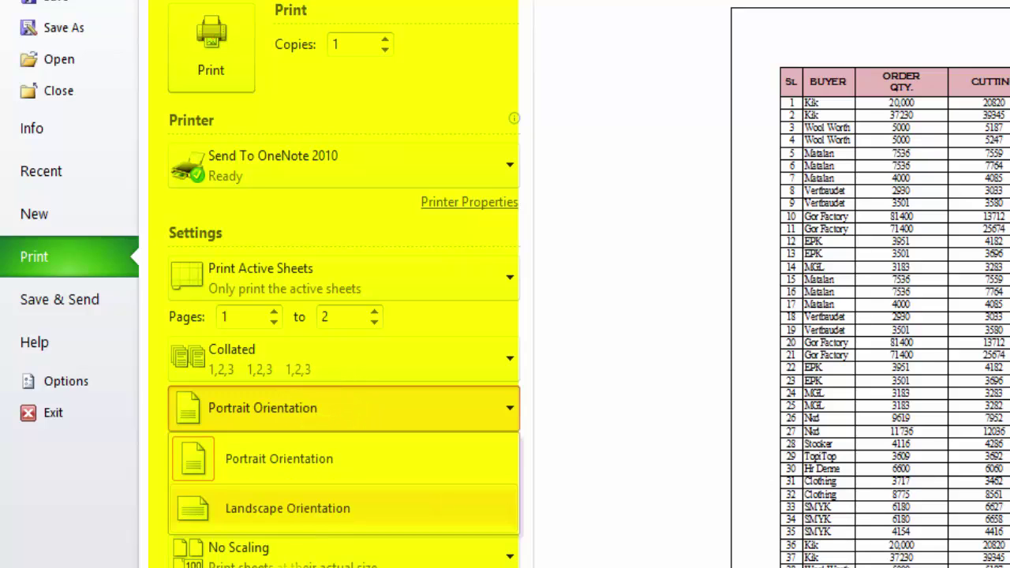
# Leave the orientation at portrait and choose A4 as the paper size
pyautogui.click(265, 555)
pyautogui.click(286, 410)
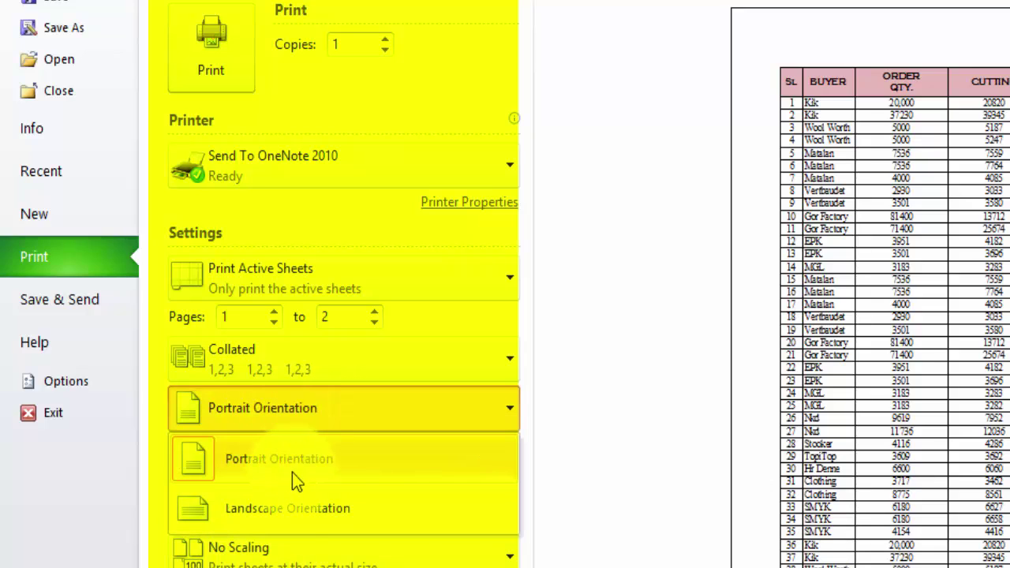
pyautogui.press('Escape')
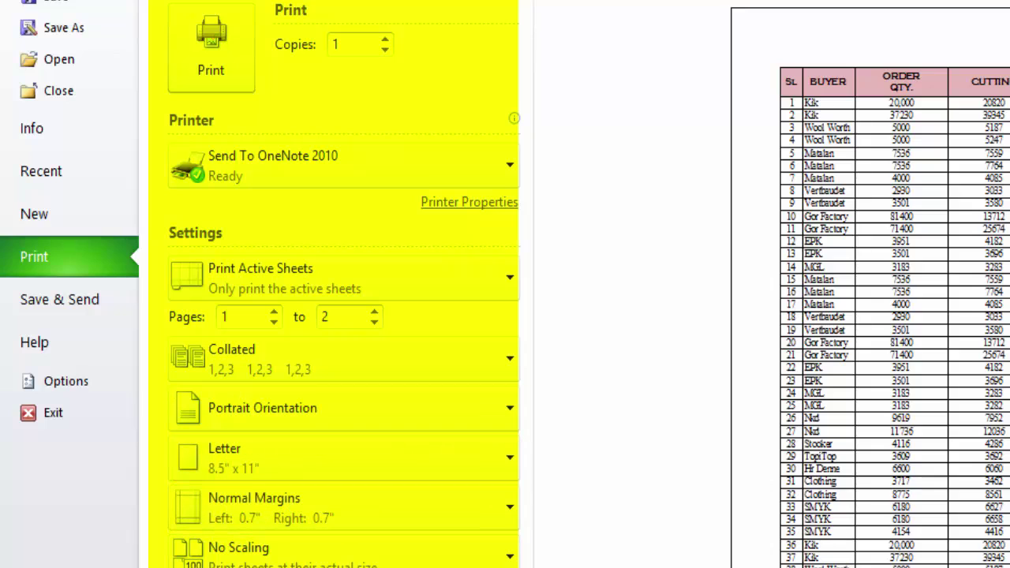
pyautogui.click(316, 456)
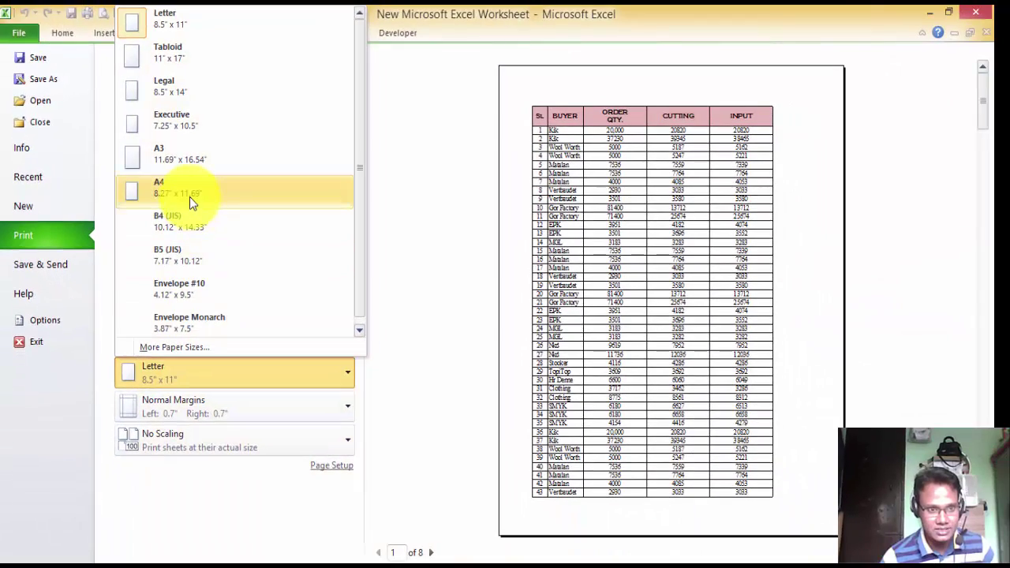
pyautogui.click(189, 196)
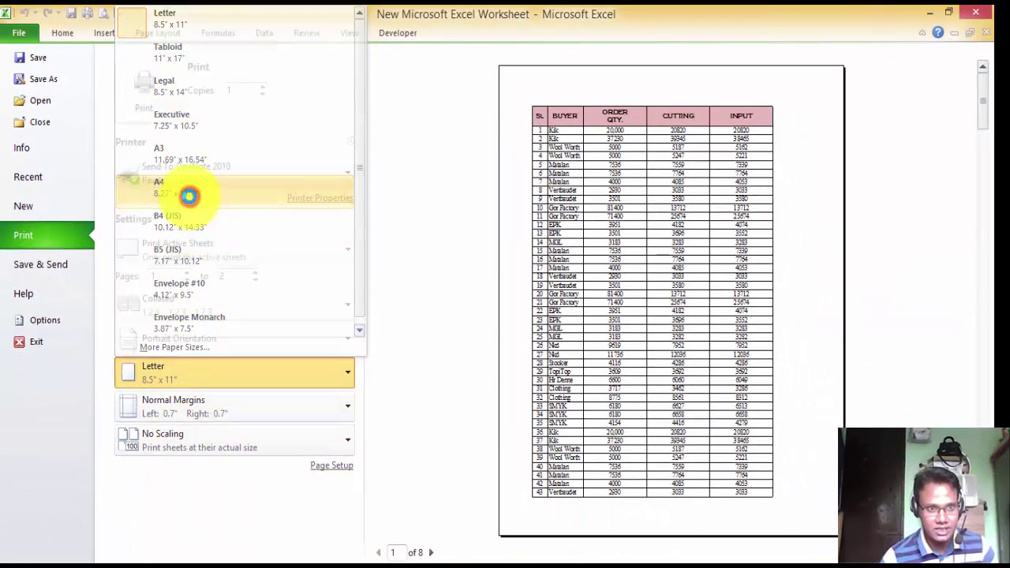
# Set A4 paper and review the Margins, Orientation, Size, Print Area and Breaks options
pyautogui.click(146, 33)
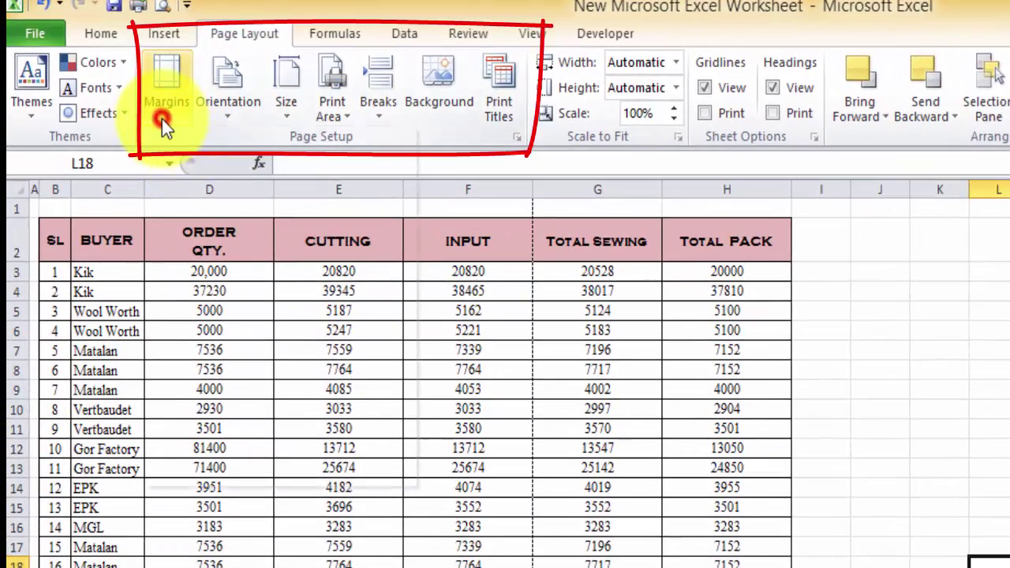
pyautogui.click(120, 93)
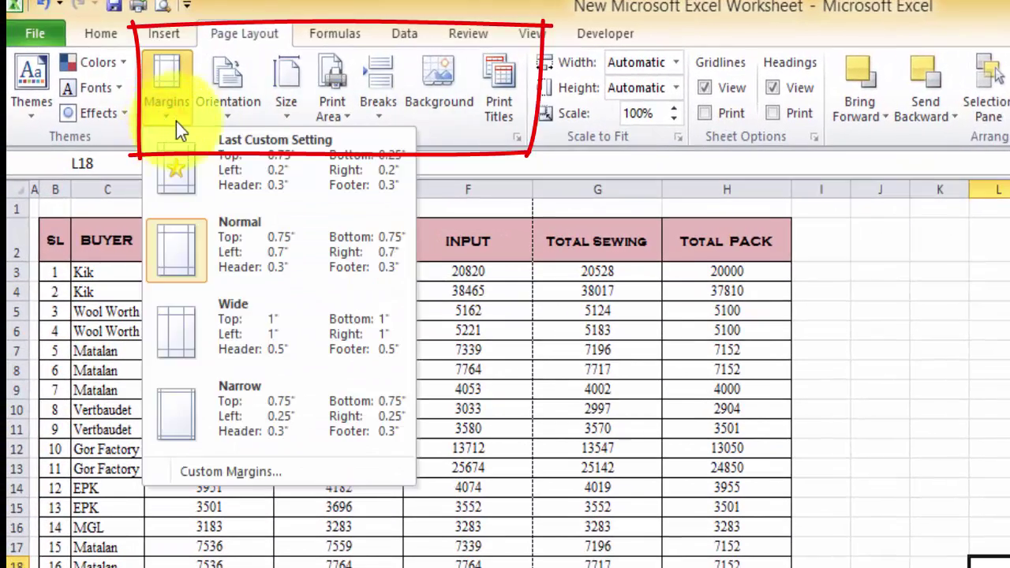
pyautogui.click(226, 117)
pyautogui.click(277, 113)
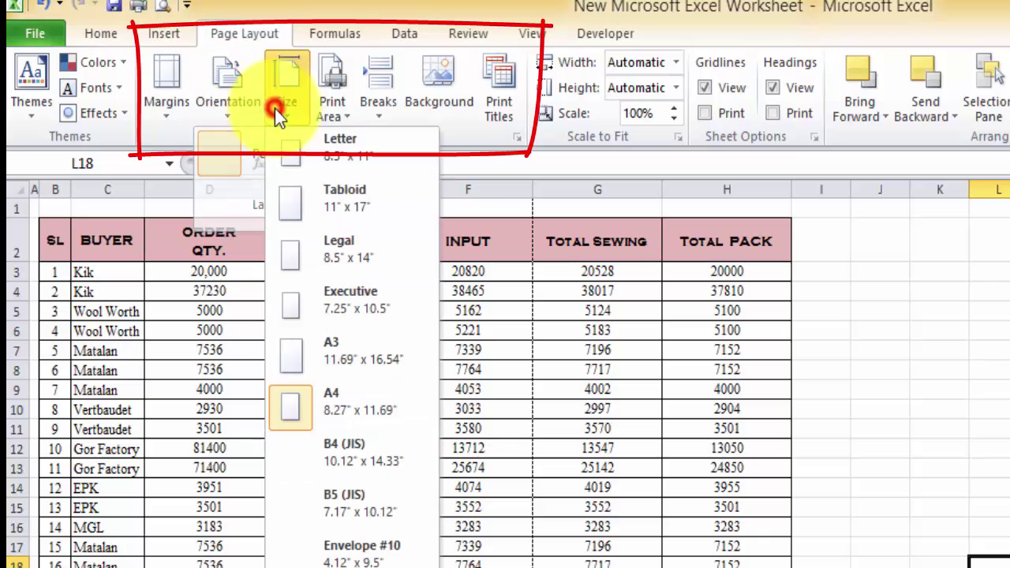
pyautogui.click(335, 119)
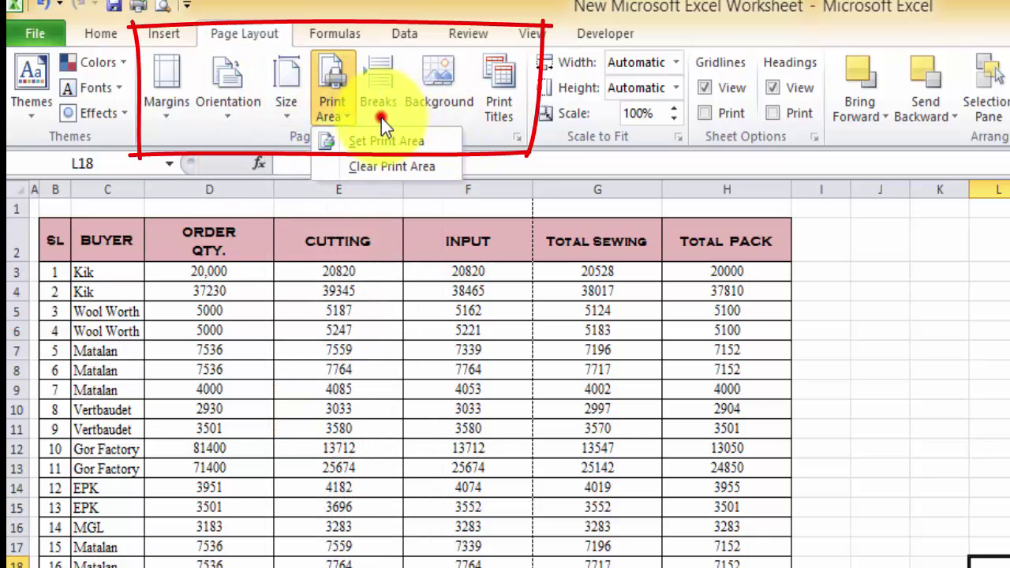
pyautogui.click(379, 115)
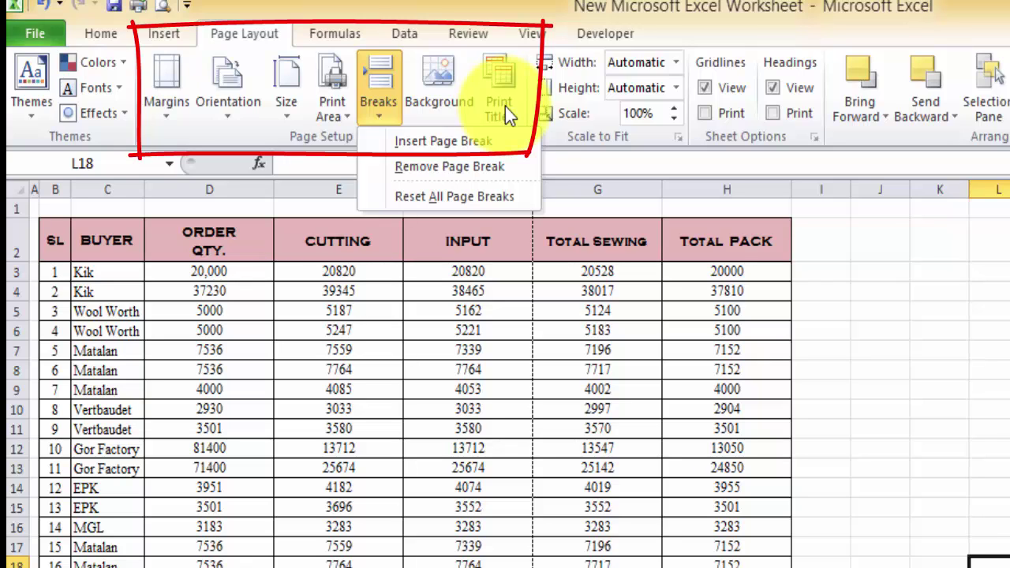
pyautogui.click(500, 18)
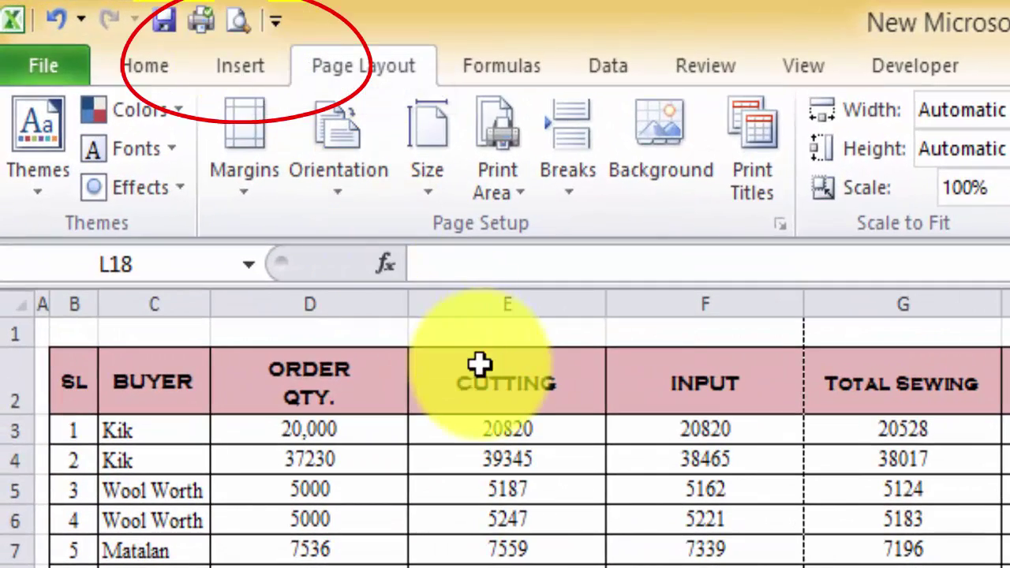
# Preview the A4 printout across 6 pages and return to the worksheet
pyautogui.click(218, 18)
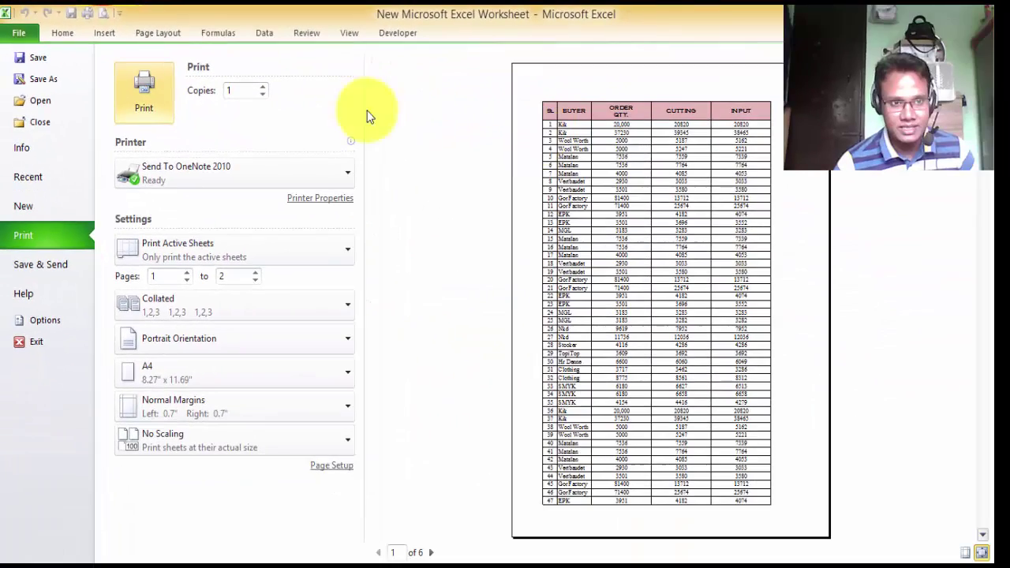
pyautogui.scroll(-4, 756, 250)
pyautogui.scroll(-1, 755, 250)
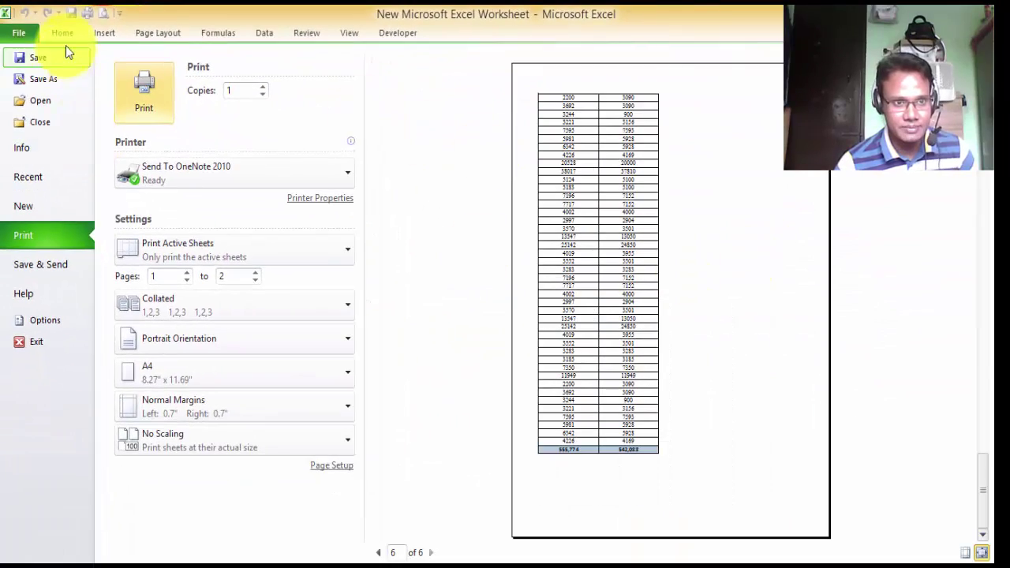
pyautogui.click(67, 37)
pyautogui.click(602, 301)
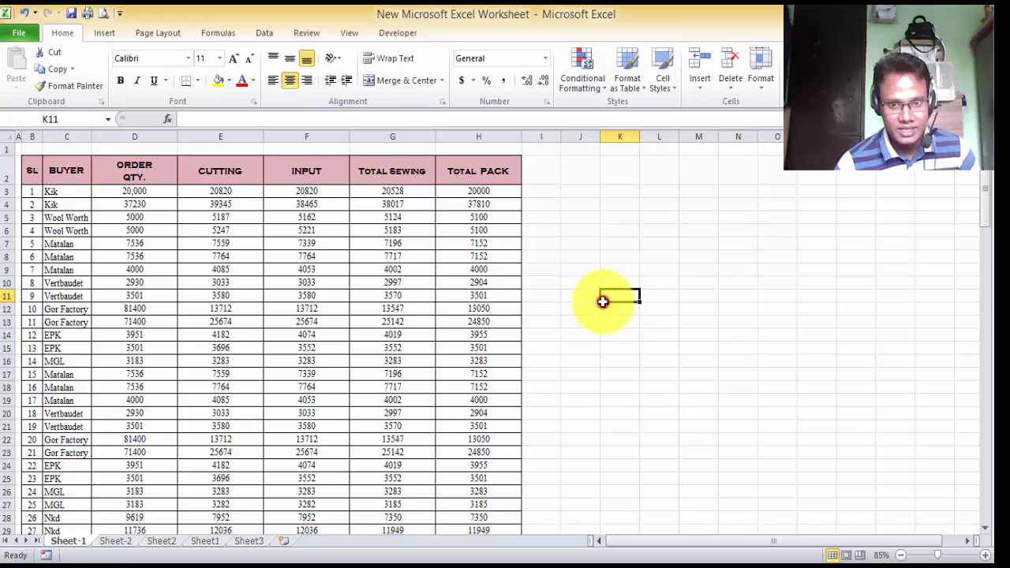
pyautogui.click(428, 373)
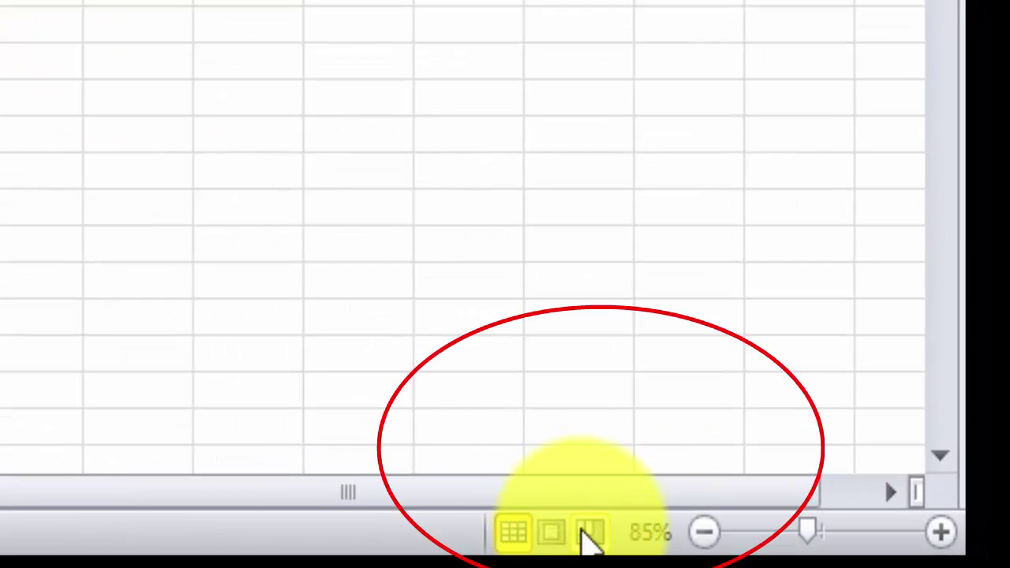
# In Page Break Preview, drag the F/G vertical page break off the sheet
pyautogui.click(588, 533)
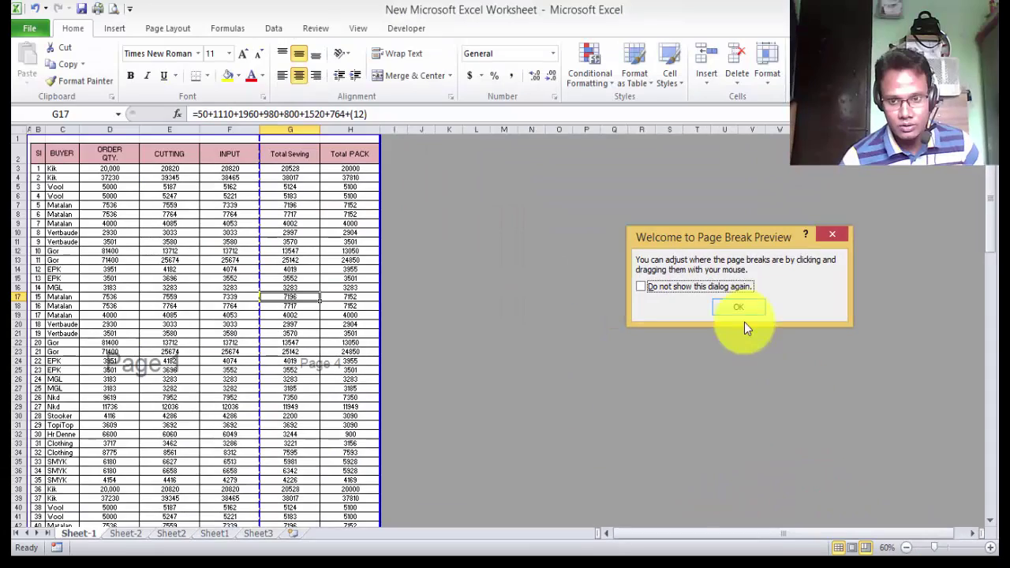
pyautogui.click(737, 309)
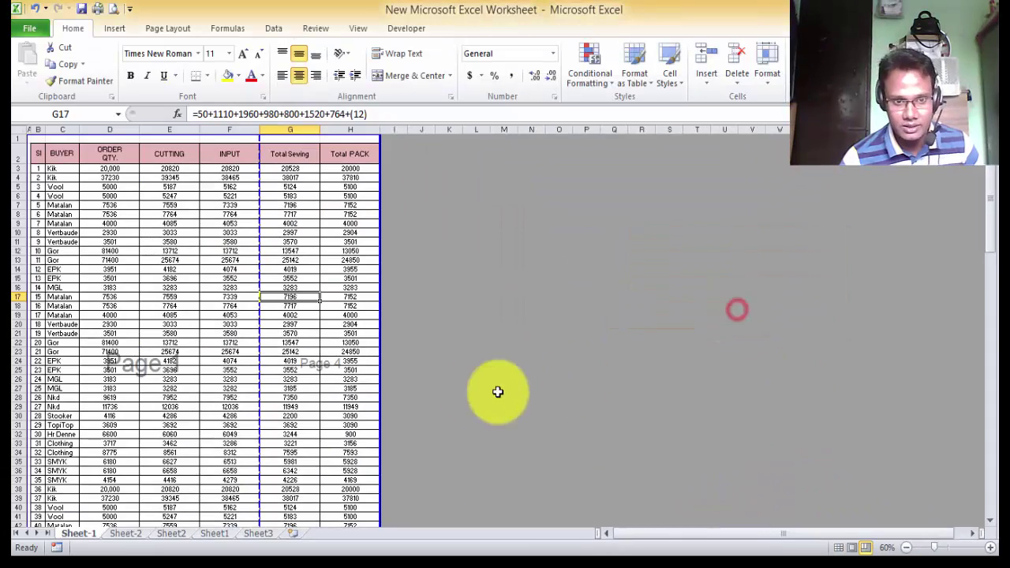
pyautogui.scroll(-2, 231, 395)
pyautogui.scroll(-5, 232, 394)
pyautogui.scroll(-5, 232, 394)
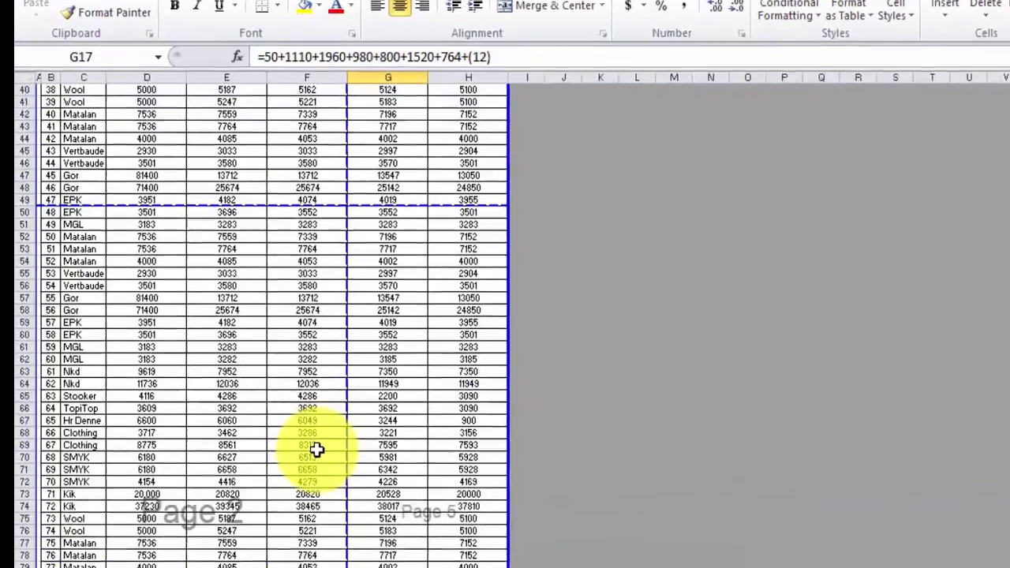
pyautogui.scroll(13, 315, 449)
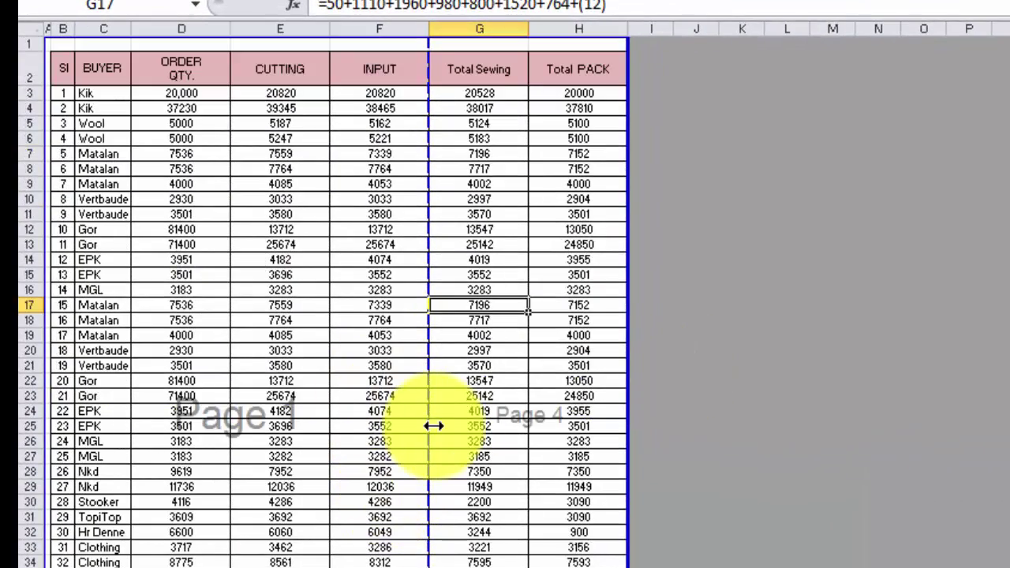
pyautogui.moveTo(434, 407); pyautogui.dragTo(699, 426)
pyautogui.scroll(-7, 507, 385)
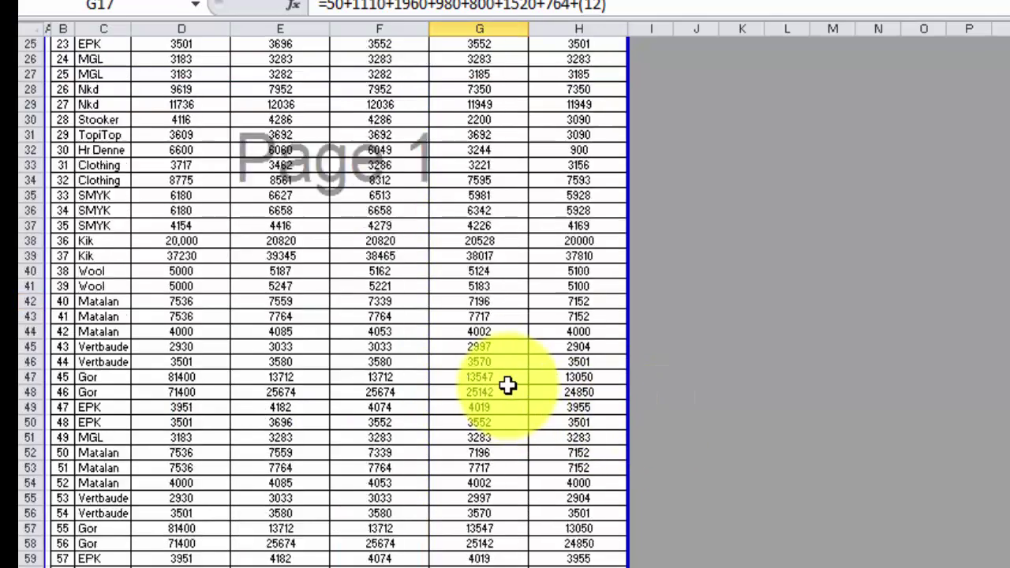
pyautogui.scroll(-12, 507, 385)
pyautogui.scroll(-12, 507, 384)
pyautogui.scroll(-5, 507, 385)
pyautogui.scroll(8, 504, 400)
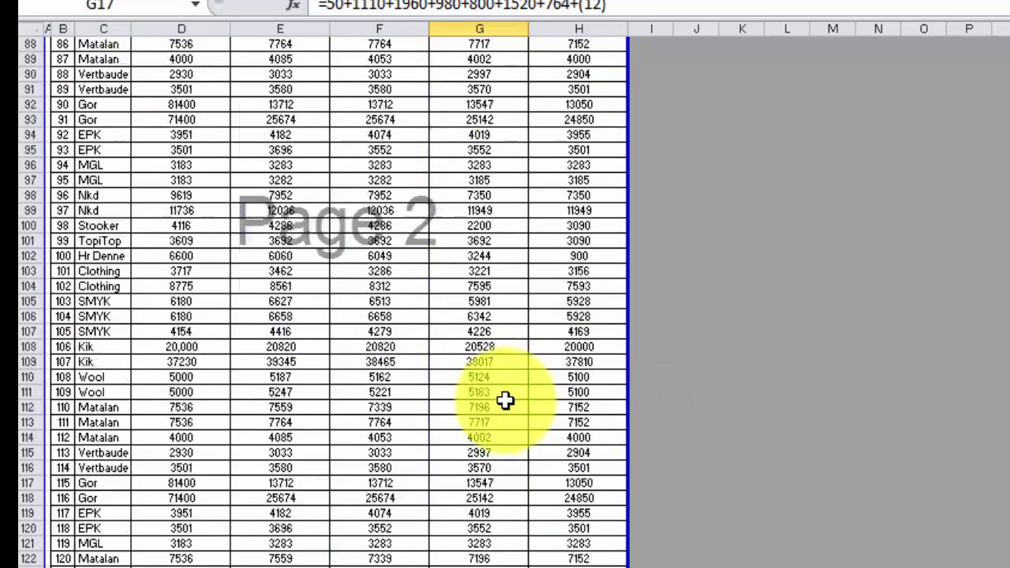
pyautogui.scroll(14, 505, 400)
pyautogui.scroll(9, 505, 400)
pyautogui.scroll(6, 505, 401)
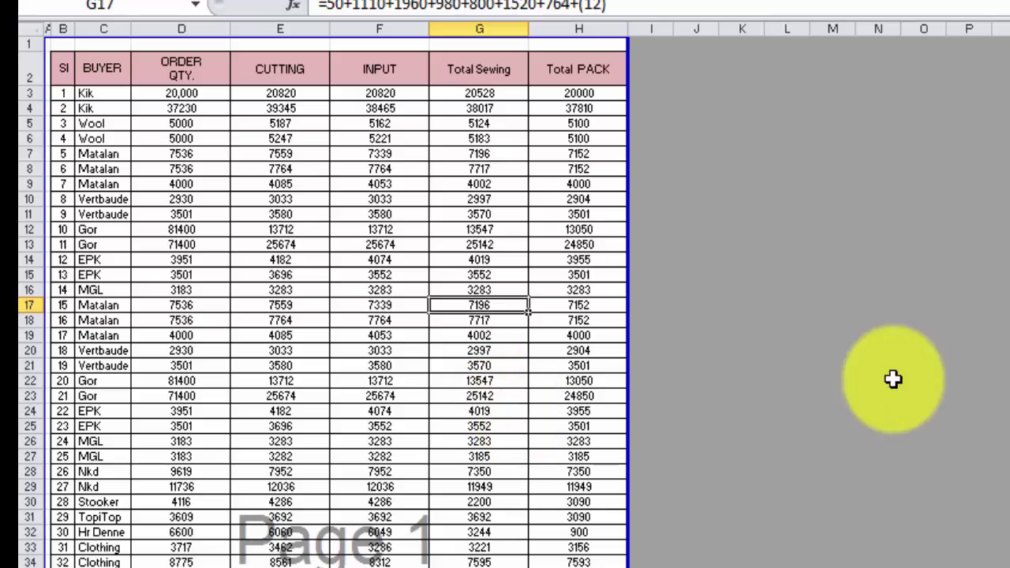
pyautogui.click(892, 379)
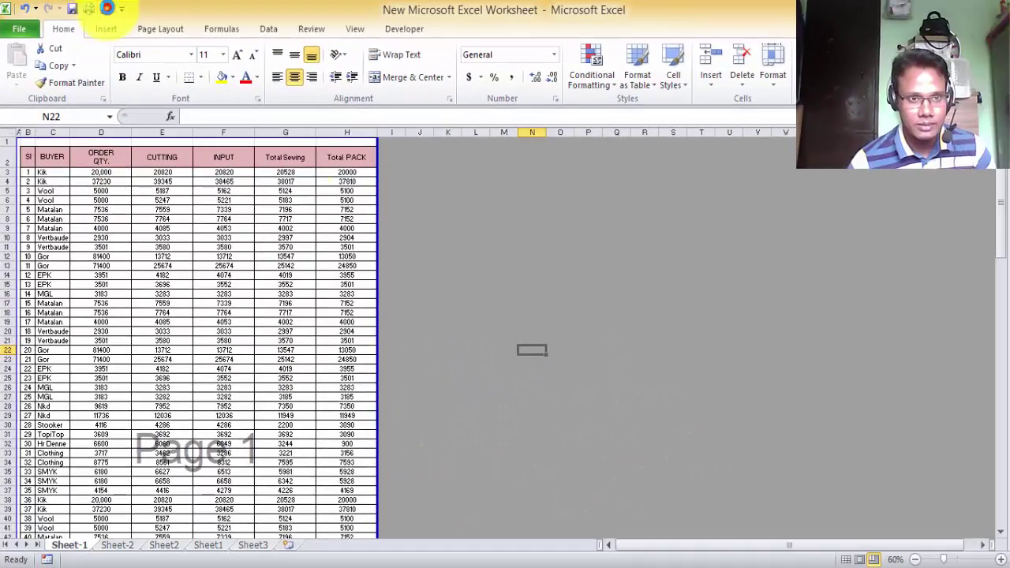
# Preview the printout, now 3 pages with columns B–H on one page width
pyautogui.click(107, 8)
pyautogui.scroll(-2, 623, 268)
pyautogui.scroll(2, 621, 282)
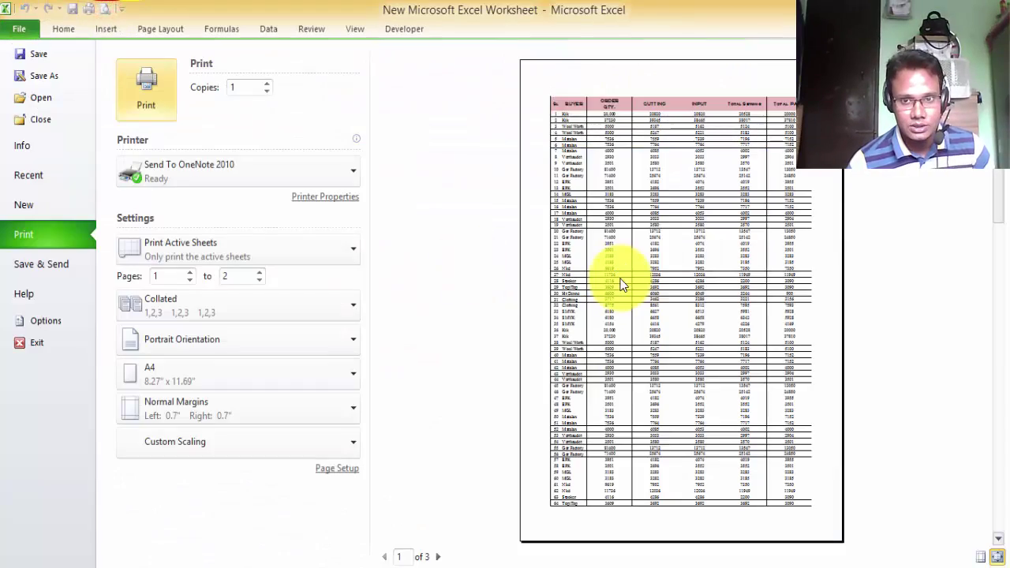
pyautogui.scroll(-1, 623, 284)
pyautogui.scroll(-1, 623, 284)
pyautogui.scroll(2, 607, 276)
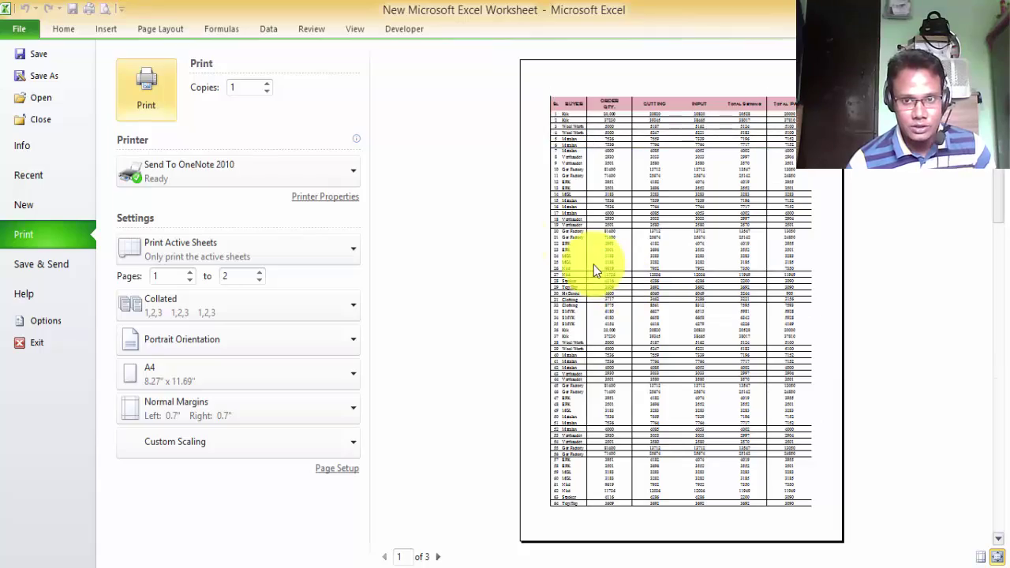
pyautogui.click(104, 29)
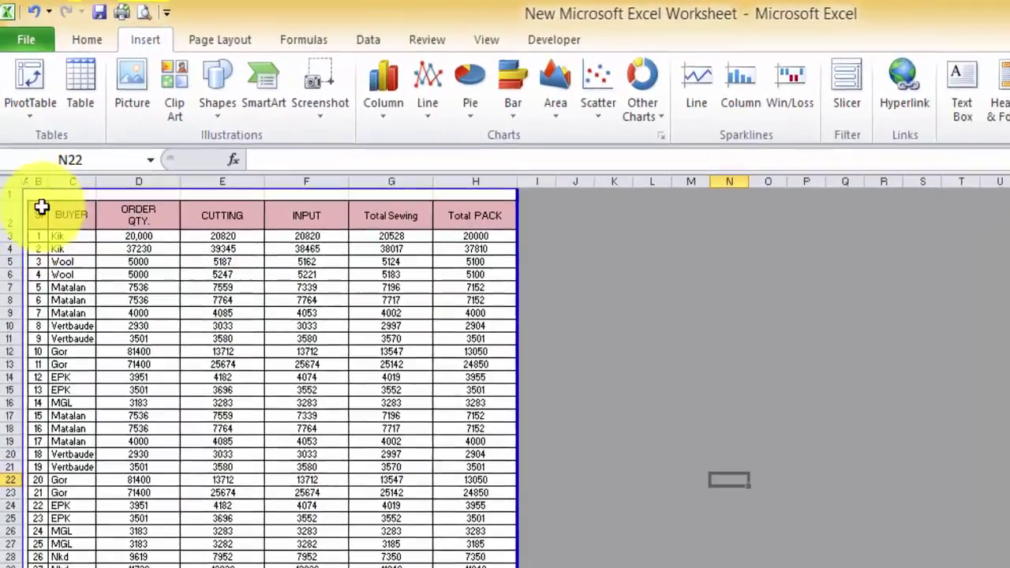
# Set row 2 ($2:$2) as the Print Titles row to repeat at top
pyautogui.click(9, 221)
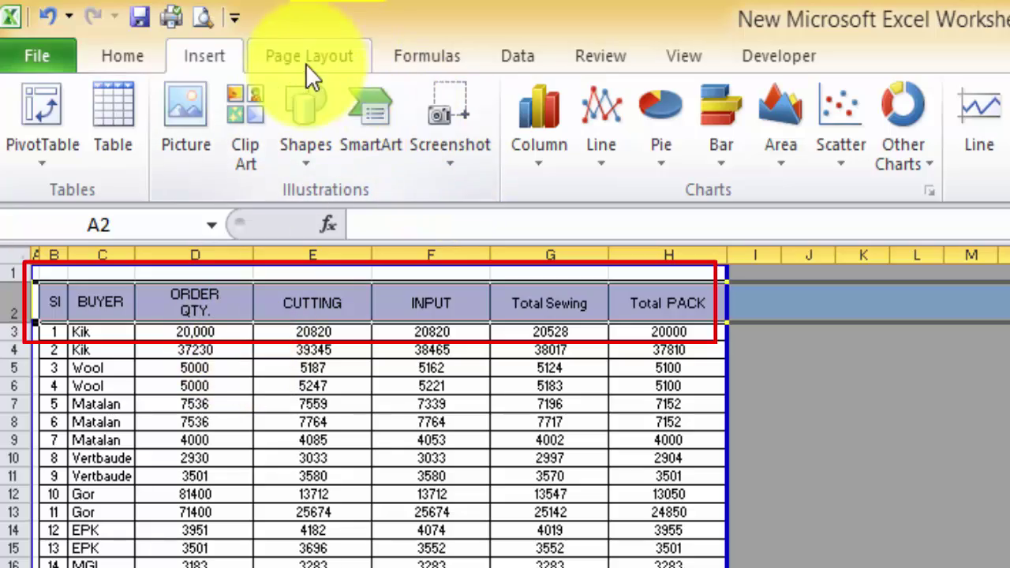
pyautogui.click(307, 58)
pyautogui.click(620, 102)
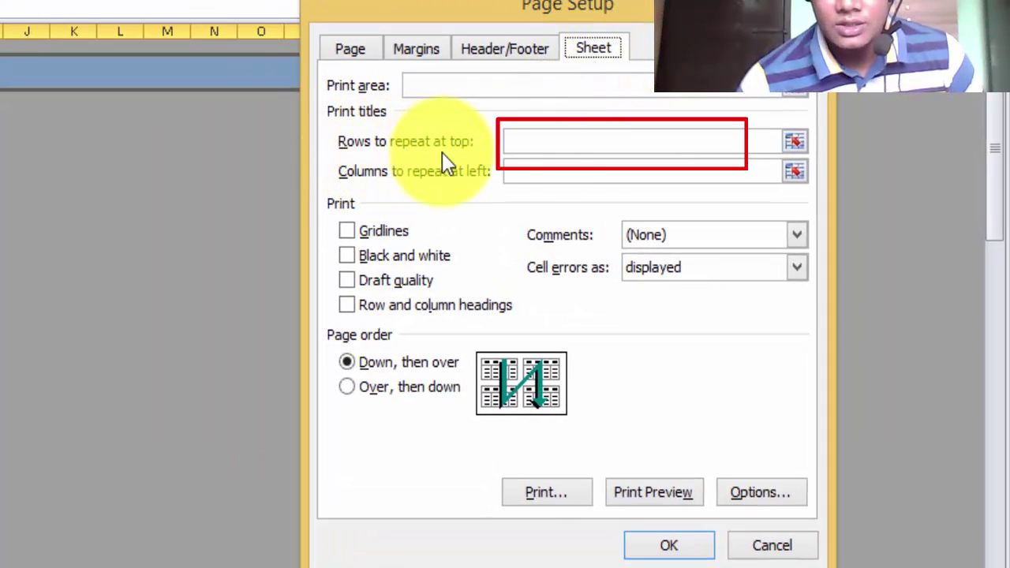
pyautogui.click(541, 143)
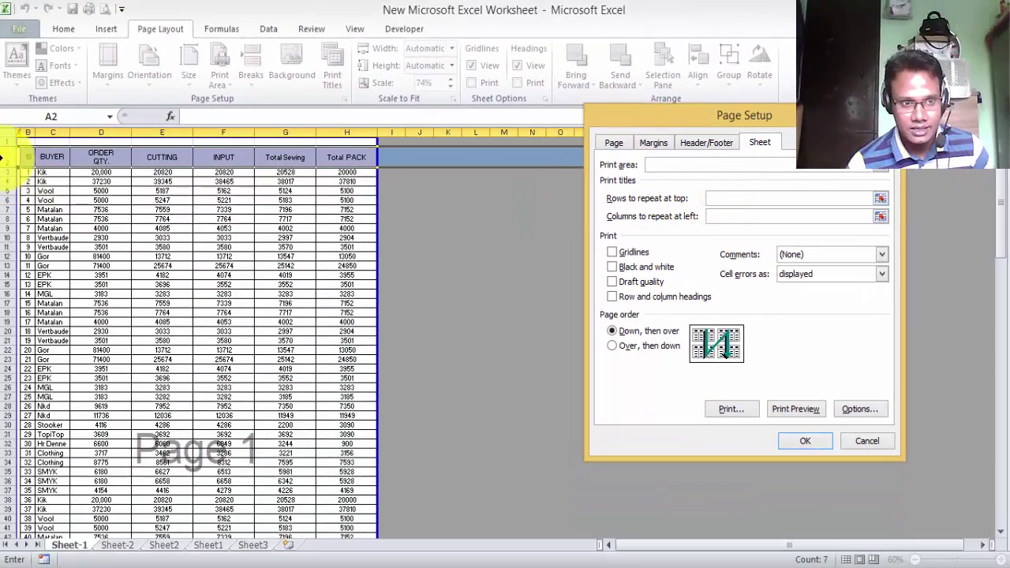
pyautogui.click(7, 157)
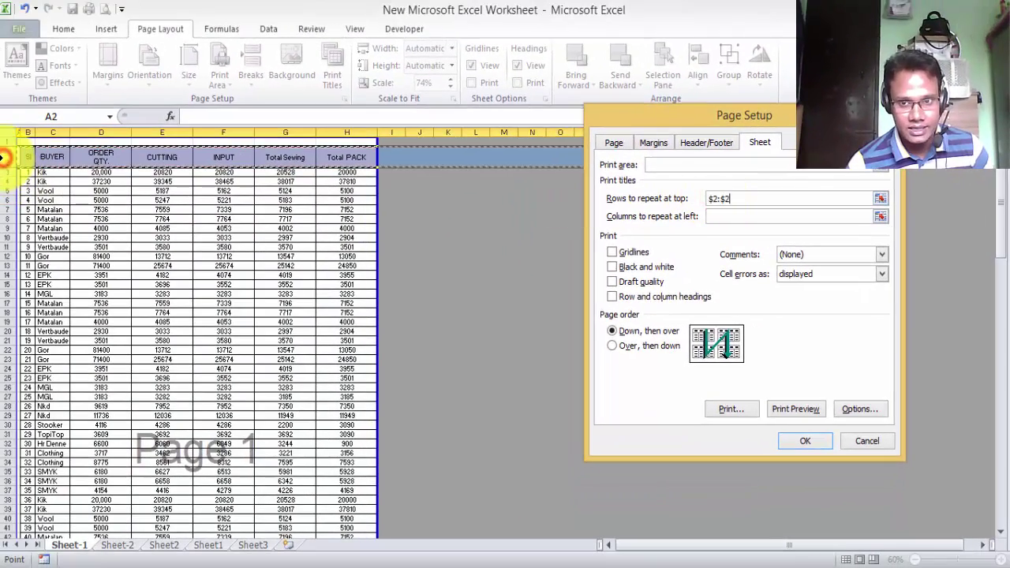
pyautogui.click(800, 441)
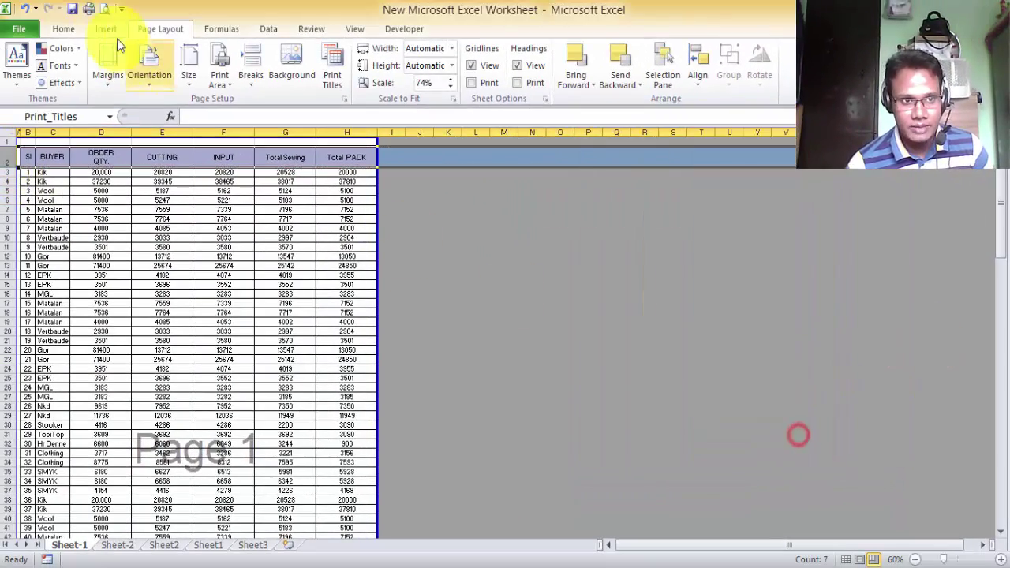
# Preview the printout to confirm the header row repeats on each page
pyautogui.click(105, 9)
pyautogui.scroll(-1, 702, 209)
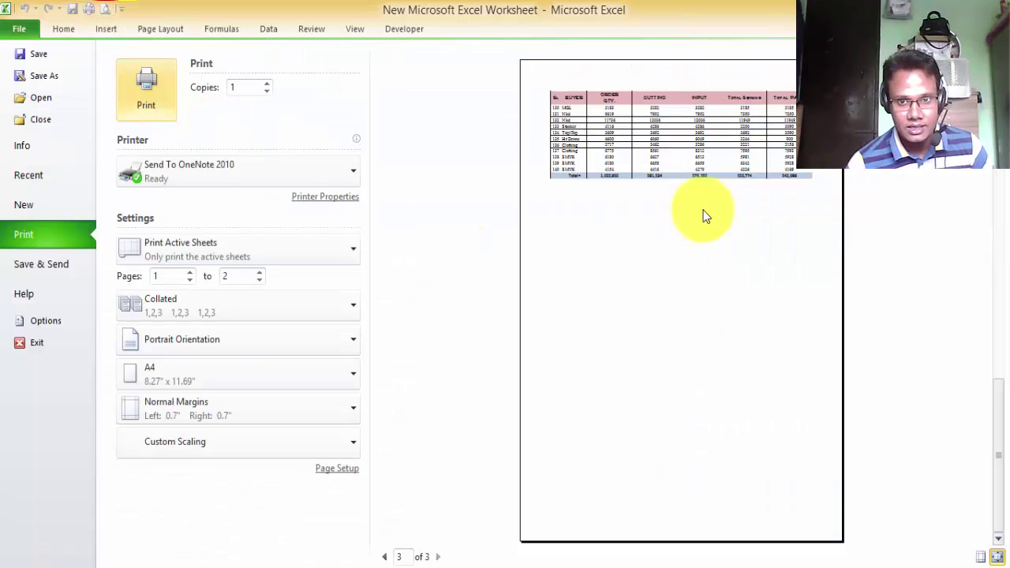
pyautogui.scroll(1, 618, 115)
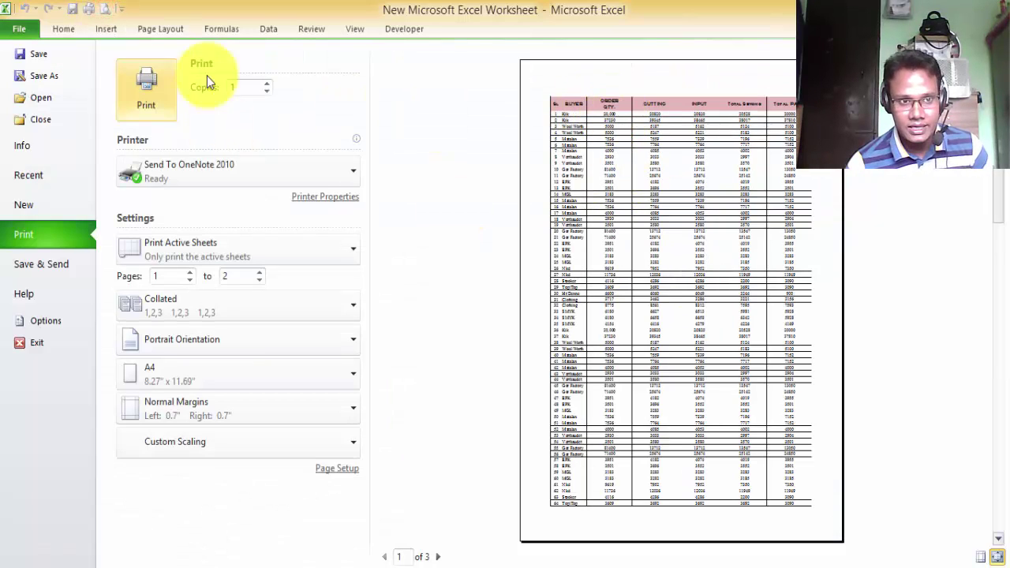
pyautogui.click(160, 30)
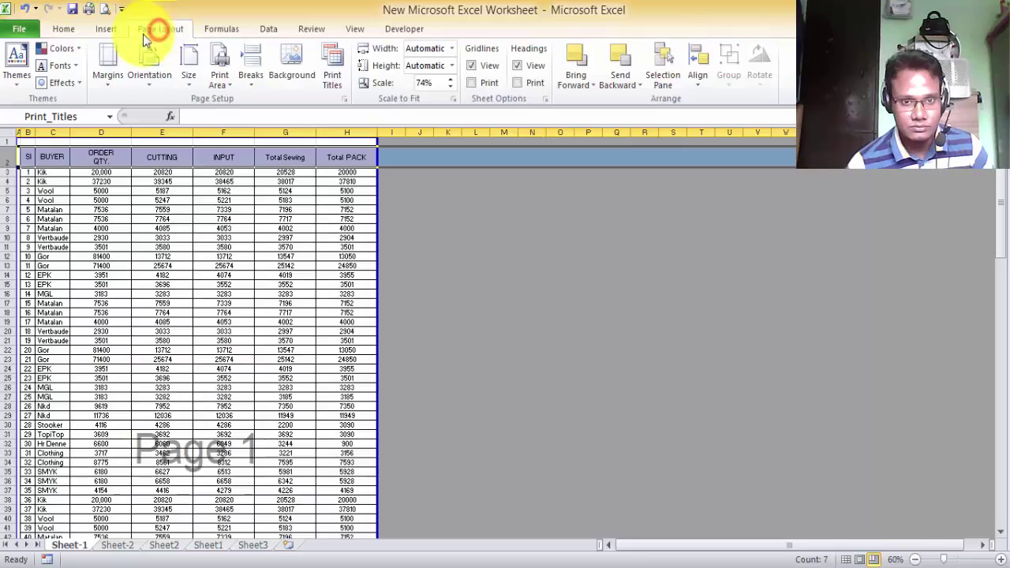
# Review Page Setup's print titles, down-then-over page order, header/footer and A4 paper size
pyautogui.click(332, 73)
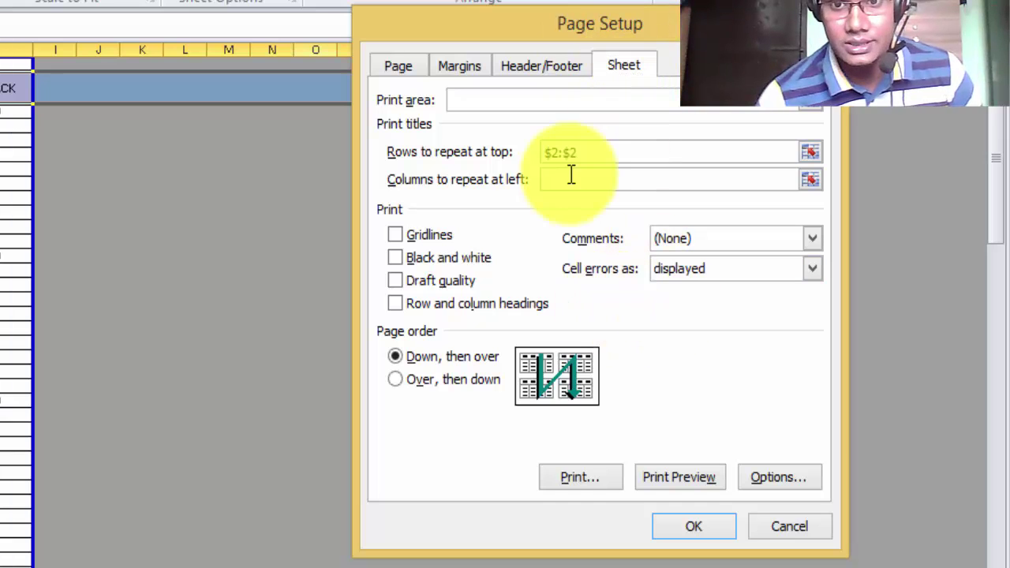
pyautogui.click(571, 175)
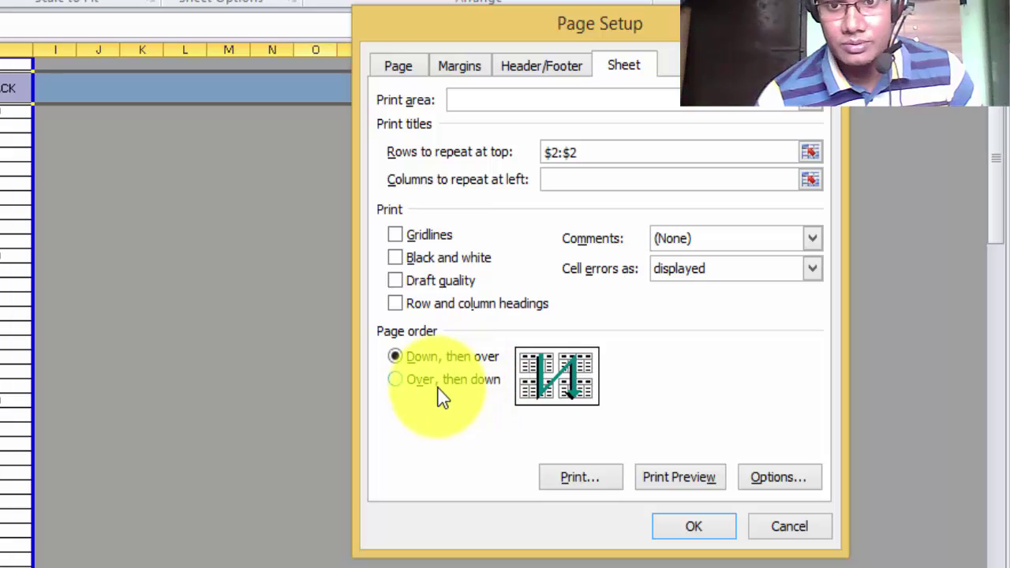
pyautogui.click(446, 380)
pyautogui.click(448, 357)
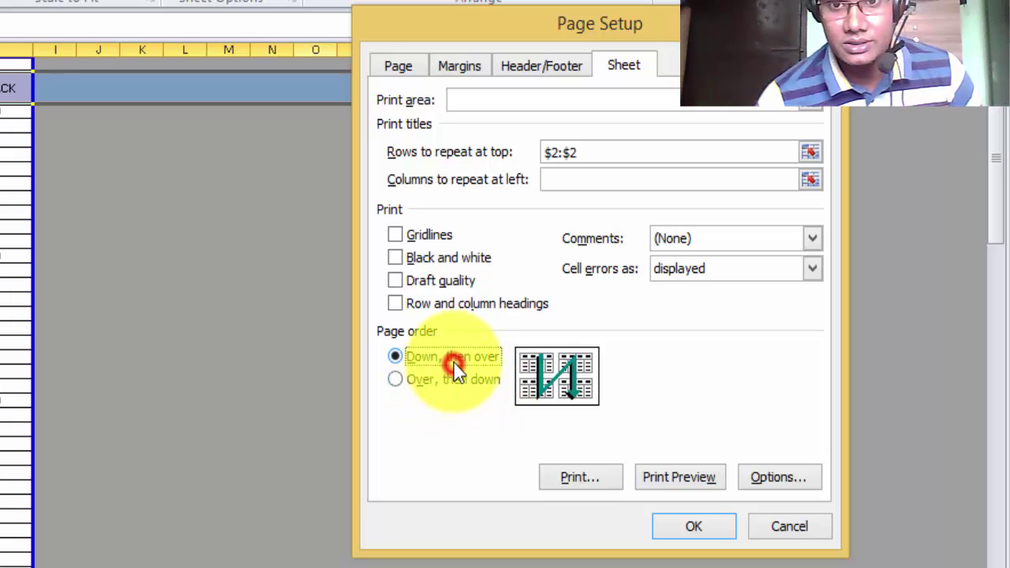
pyautogui.click(533, 69)
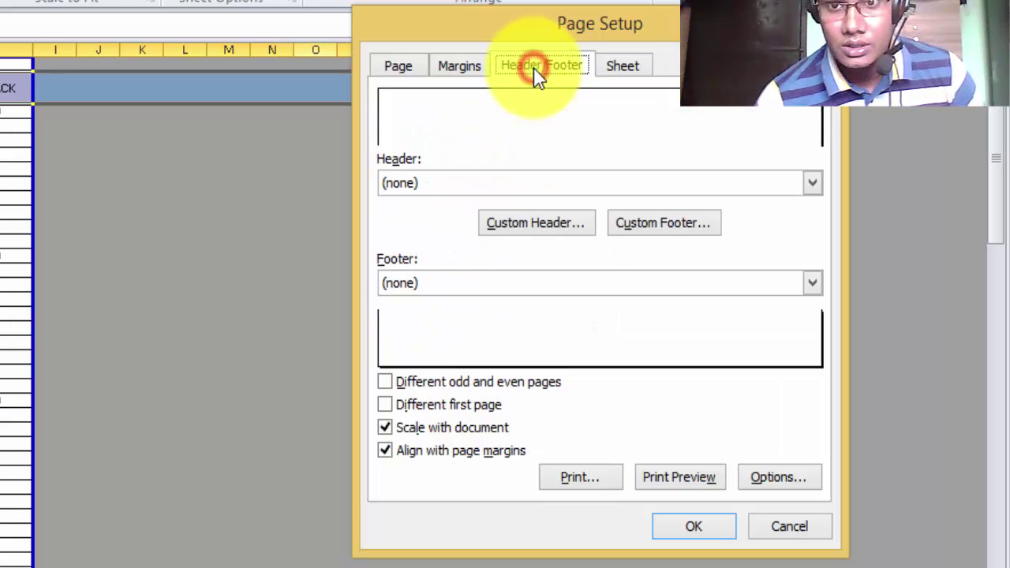
pyautogui.click(463, 63)
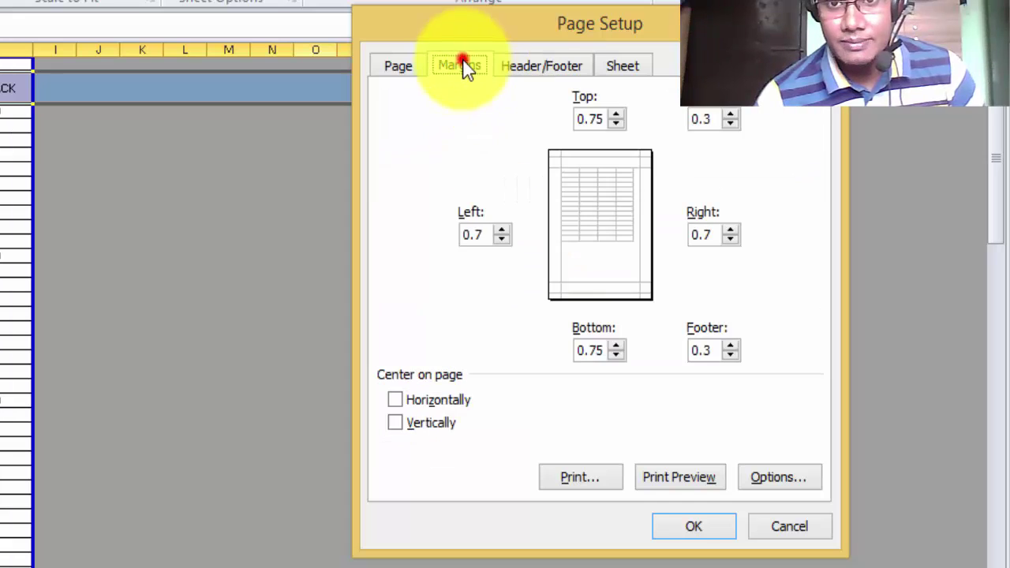
pyautogui.click(399, 68)
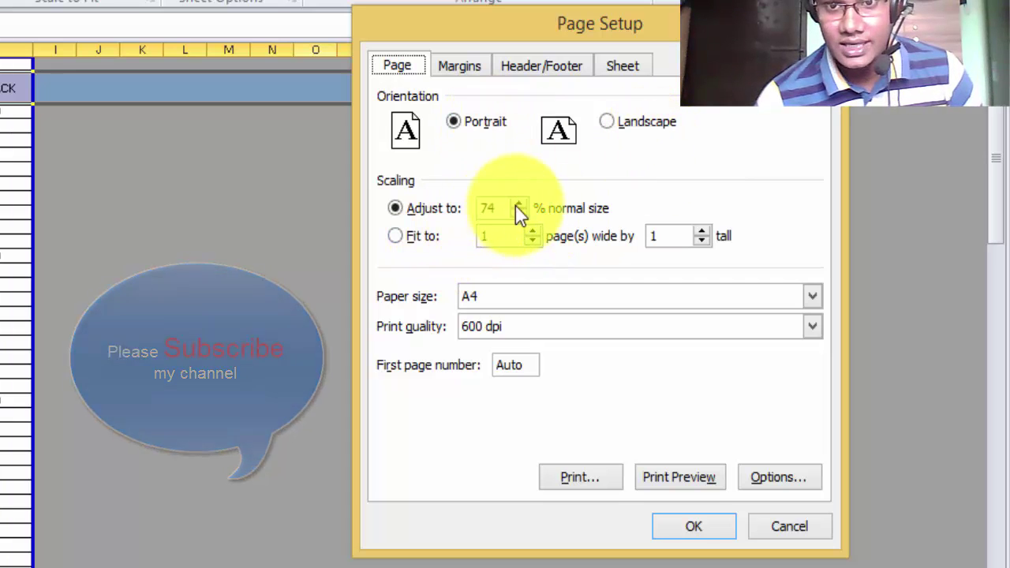
pyautogui.click(503, 297)
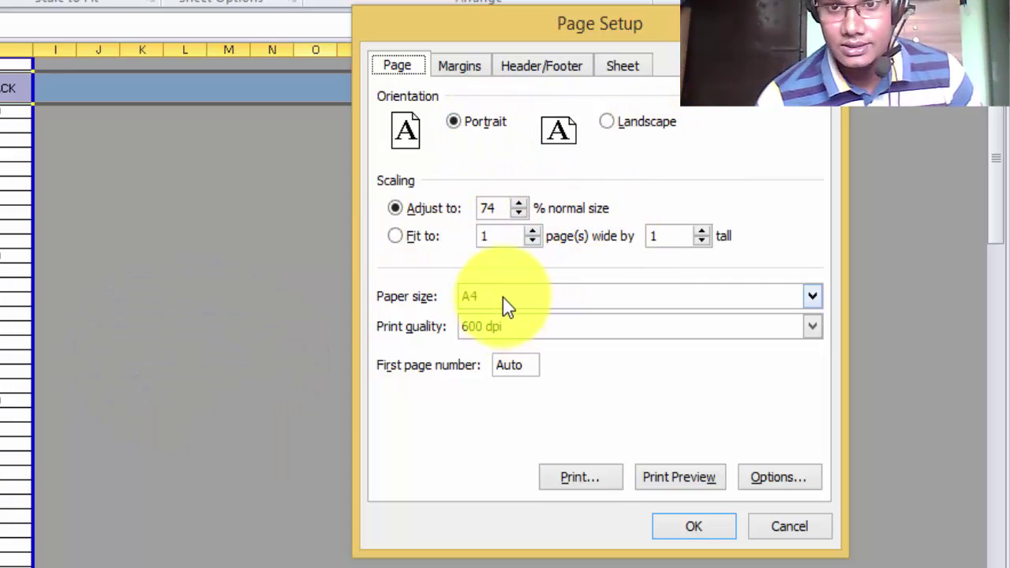
pyautogui.click(438, 447)
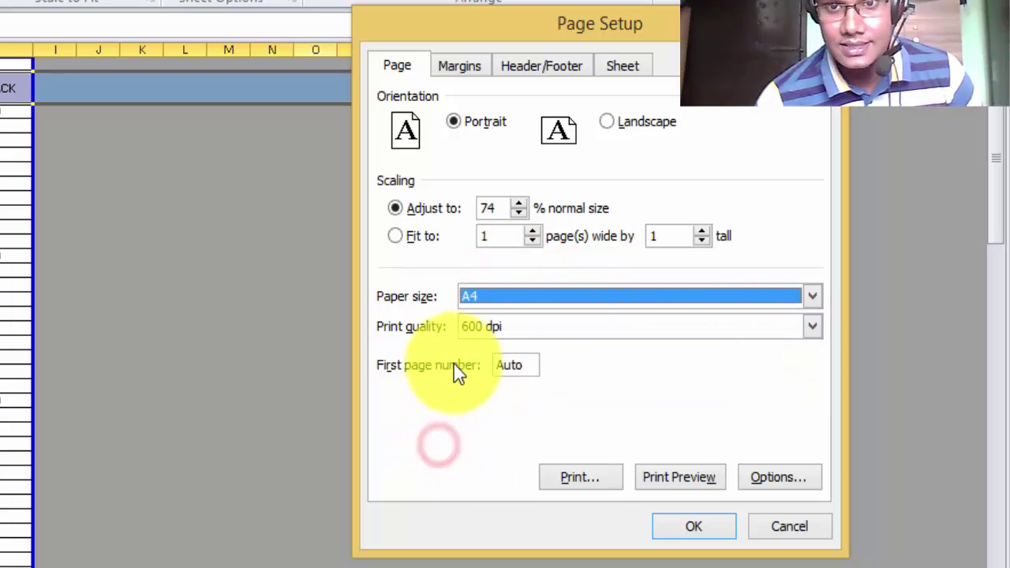
pyautogui.click(469, 72)
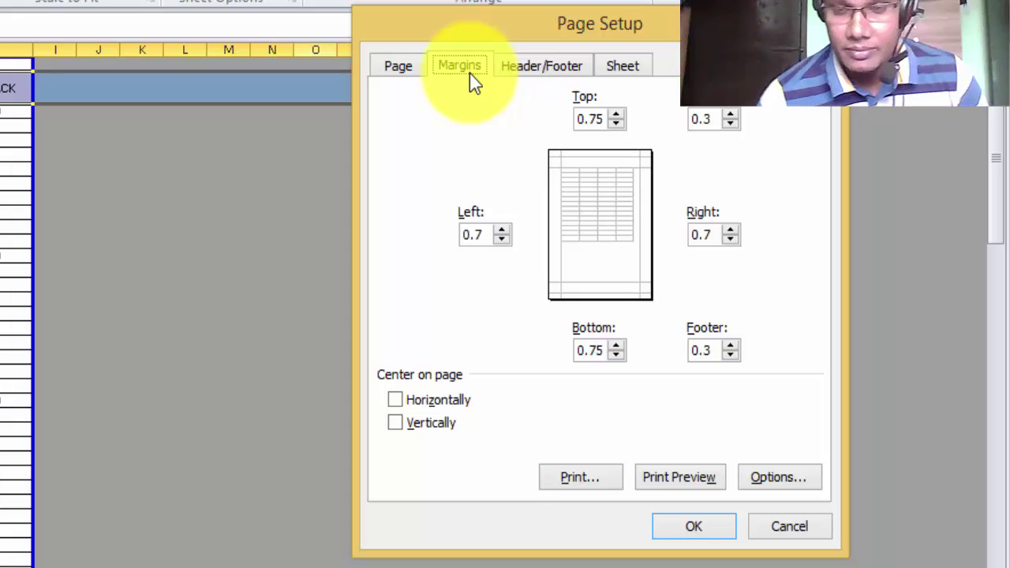
# Keep the top margin at 0.75, cut left and right to 0.2 and bottom to 0.25
pyautogui.click(483, 234)
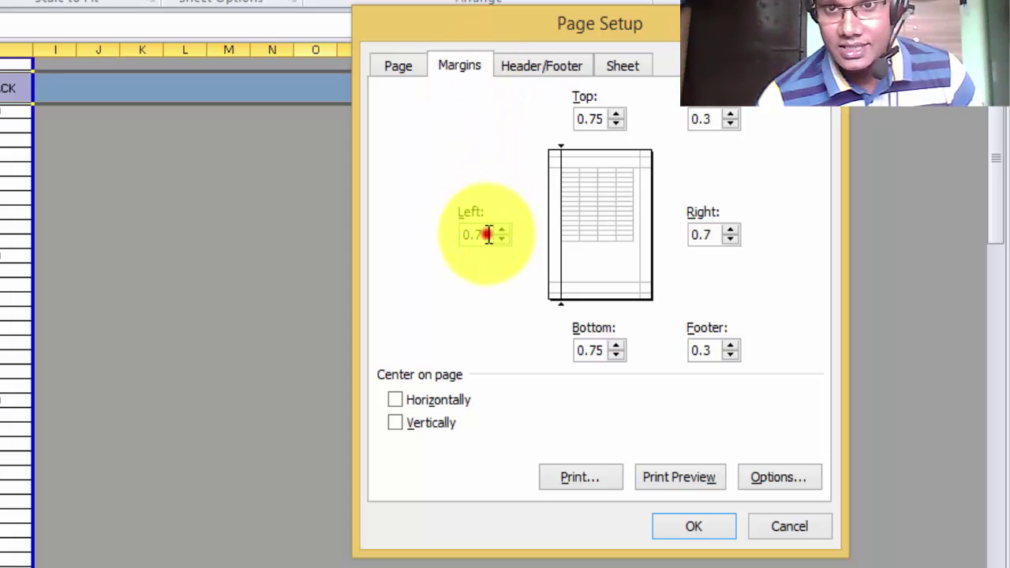
pyautogui.click(713, 233)
pyautogui.click(607, 118)
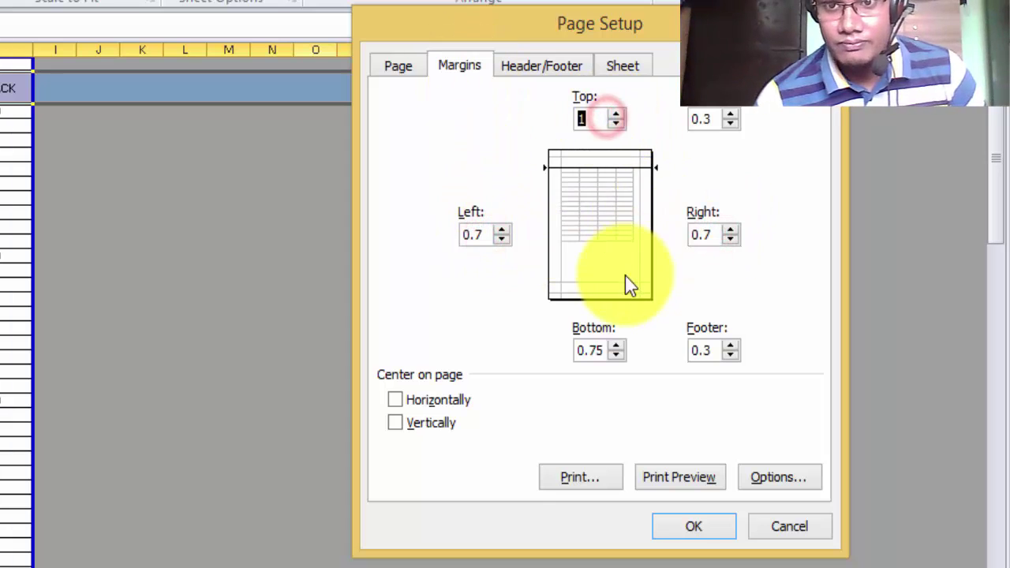
pyautogui.click(616, 114)
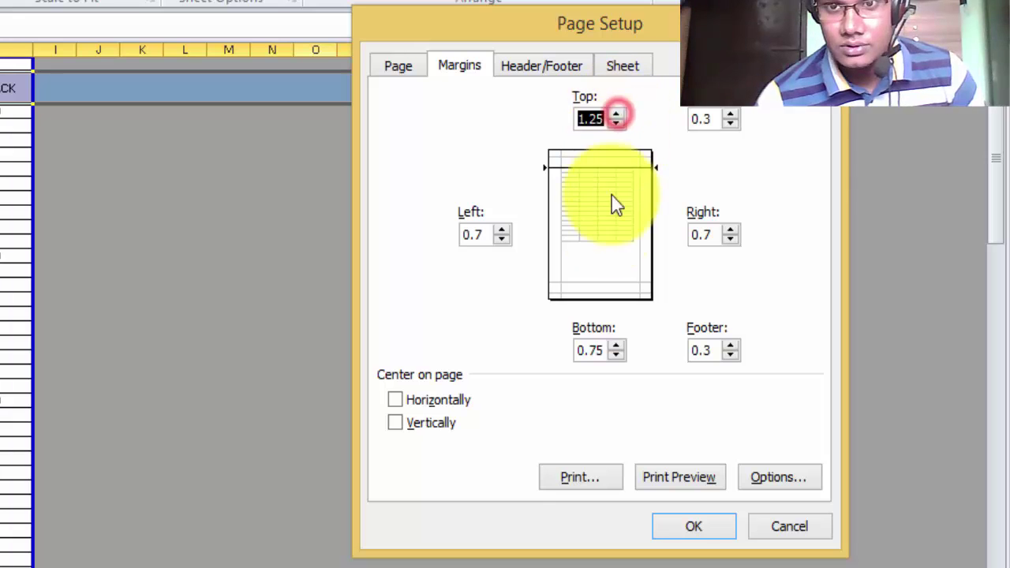
pyautogui.click(616, 122)
pyautogui.click(616, 123)
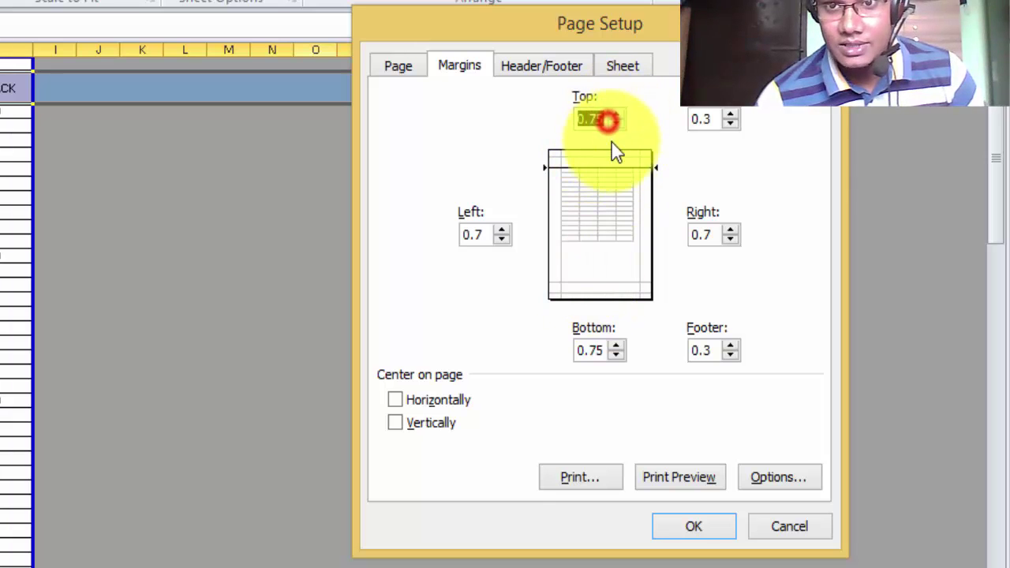
pyautogui.click(599, 350)
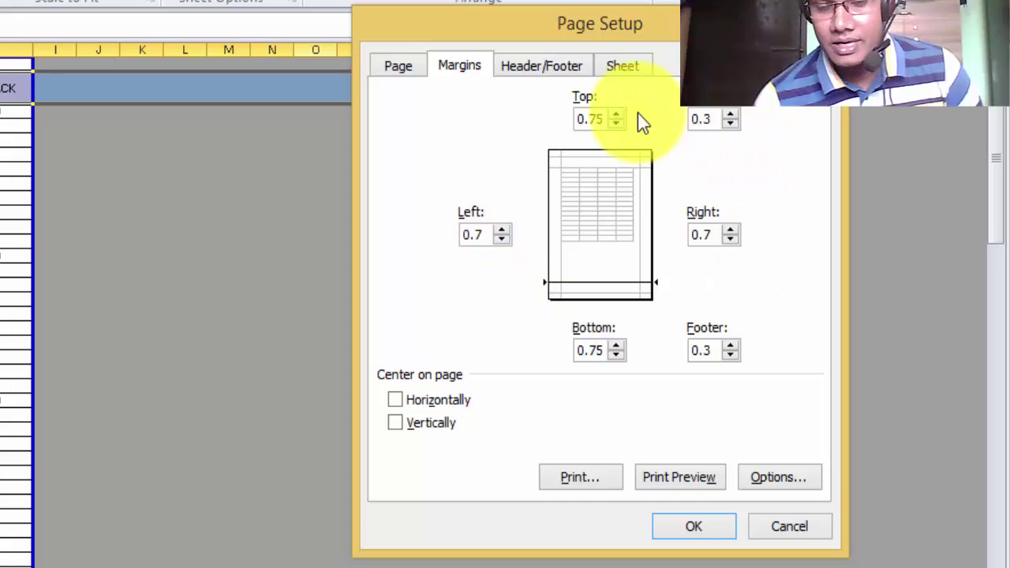
pyautogui.click(502, 240)
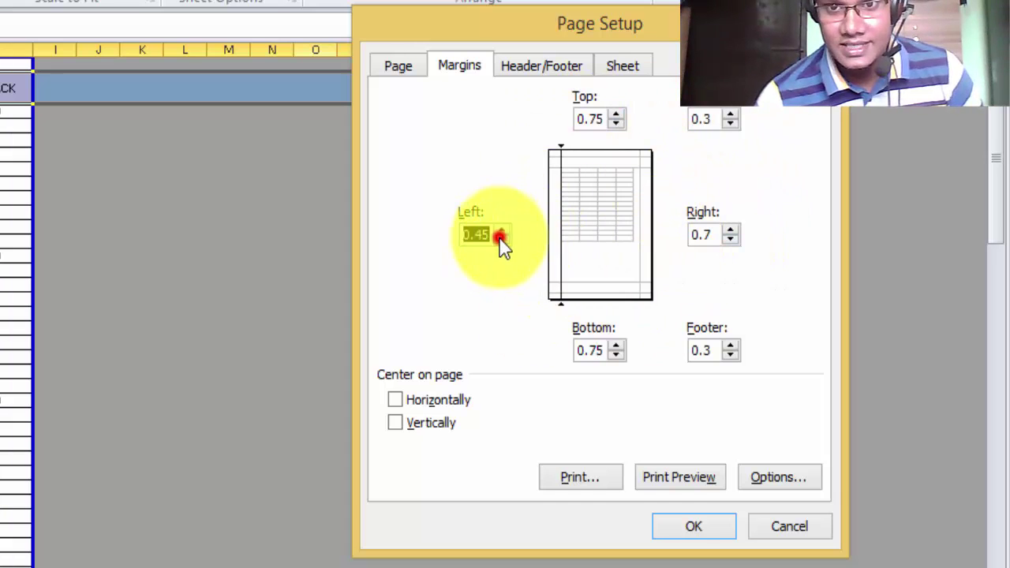
pyautogui.click(501, 240)
pyautogui.click(501, 240)
pyautogui.click(501, 240)
pyautogui.click(501, 240)
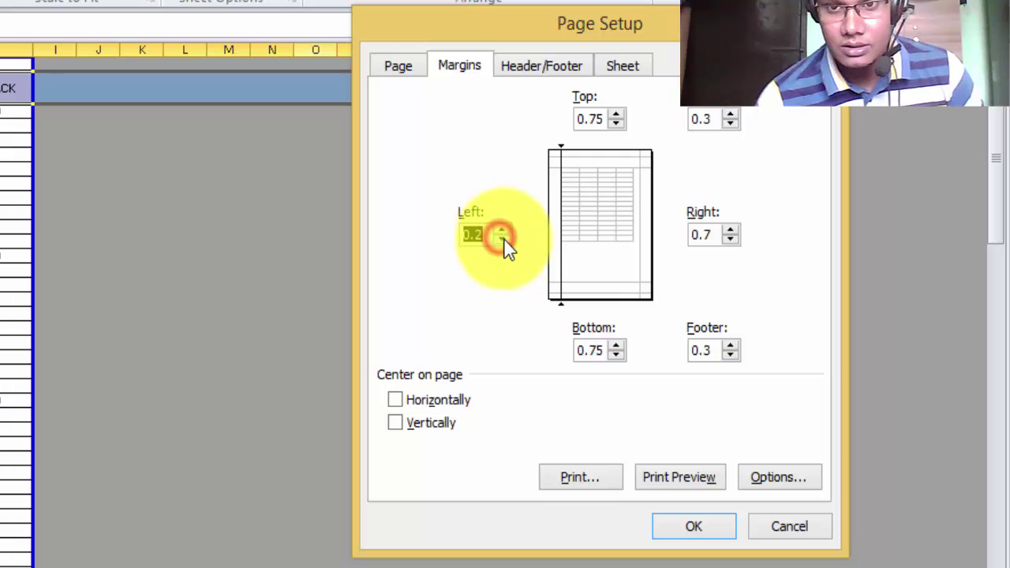
pyautogui.click(730, 238)
pyautogui.click(729, 237)
pyautogui.click(730, 238)
pyautogui.click(729, 238)
pyautogui.click(730, 237)
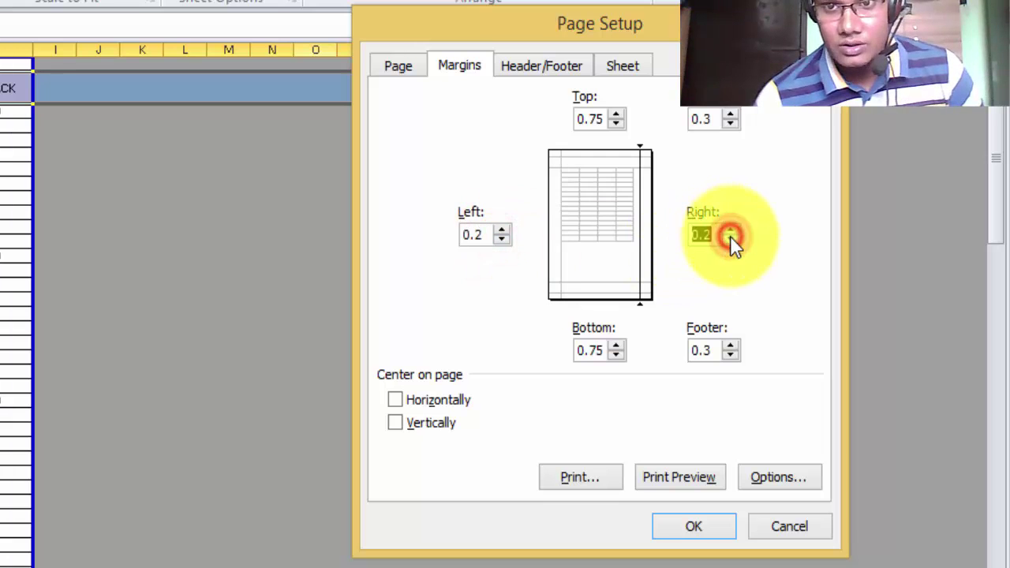
pyautogui.click(615, 355)
pyautogui.click(616, 355)
pyautogui.click(616, 355)
pyautogui.click(615, 355)
pyautogui.click(615, 355)
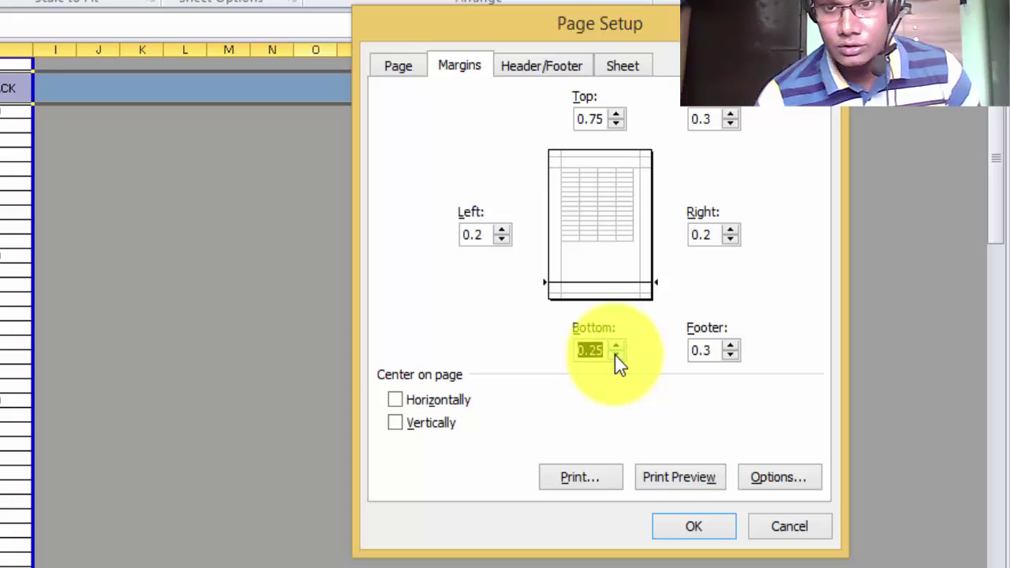
pyautogui.click(599, 350)
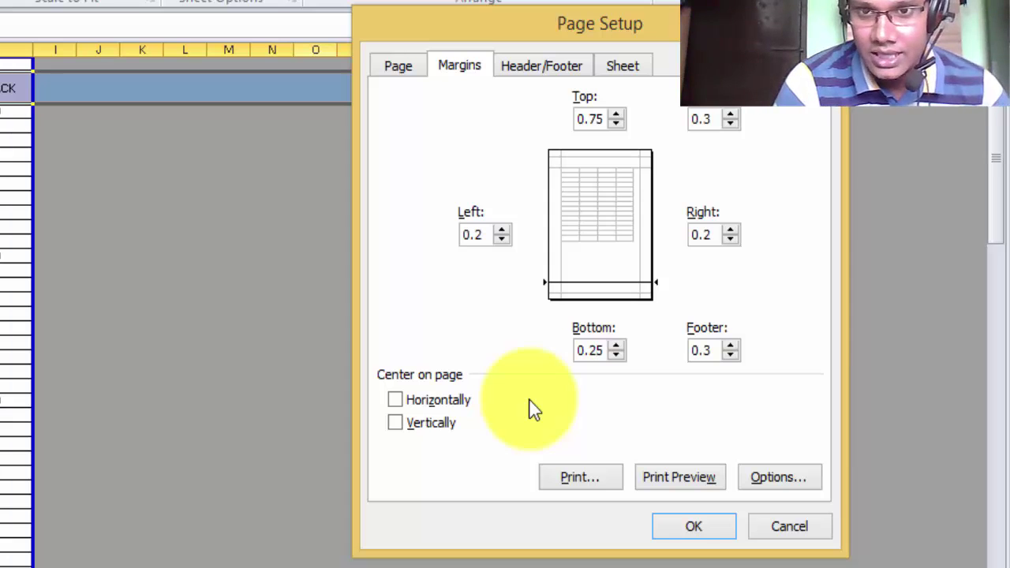
# Set the left margin to 0.25 and check the right, header and footer margins
pyautogui.click(502, 239)
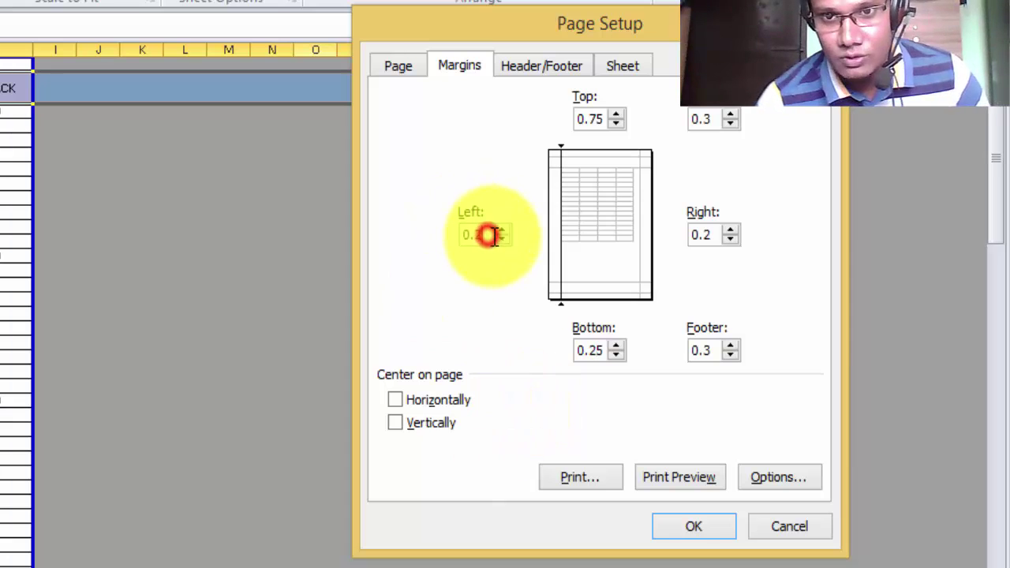
pyautogui.click(503, 230)
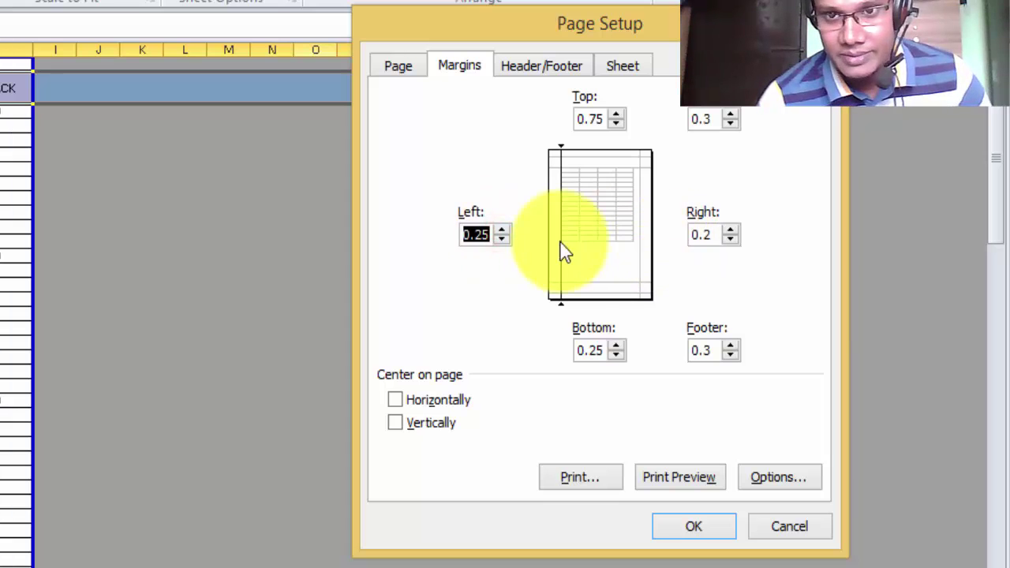
pyautogui.click(700, 234)
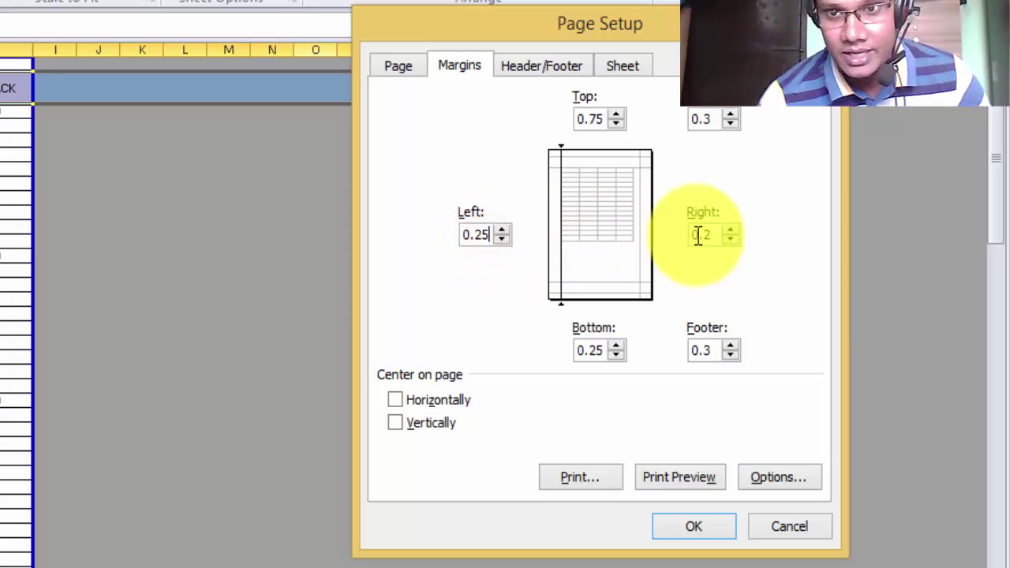
pyautogui.click(719, 234)
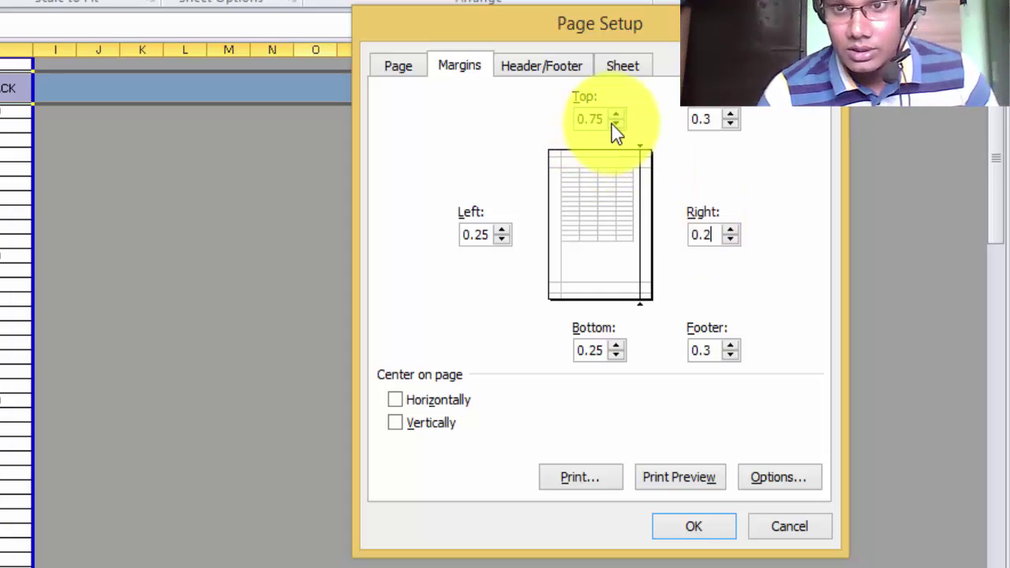
pyautogui.click(723, 118)
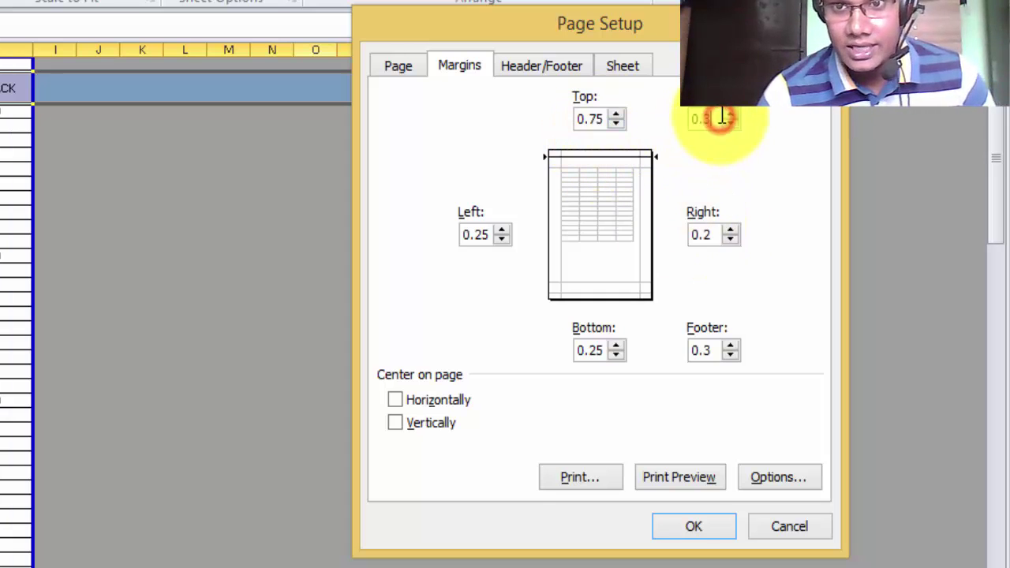
pyautogui.click(716, 342)
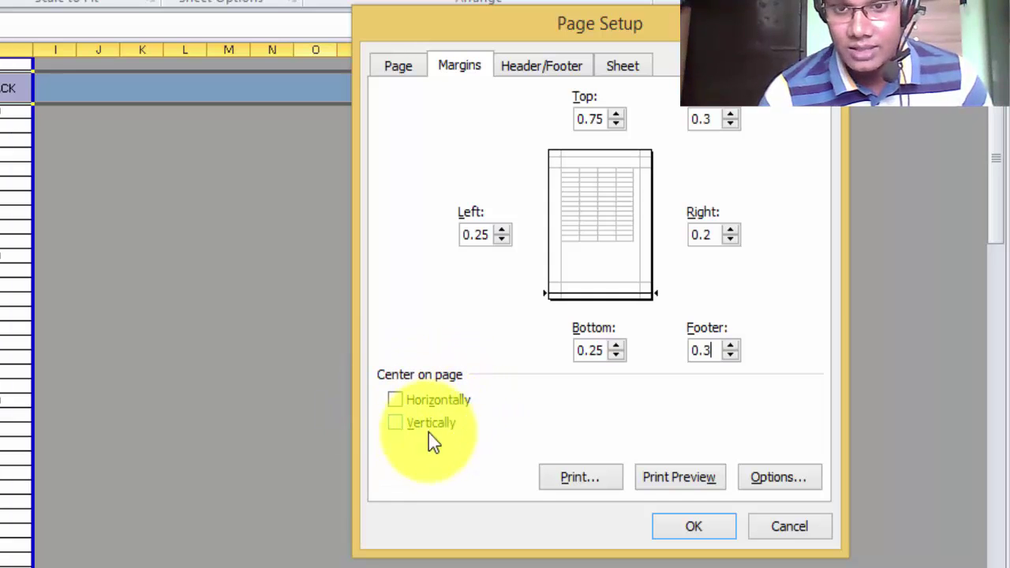
# Tick Center horizontally on the page, leaving vertical centring off
pyautogui.click(395, 401)
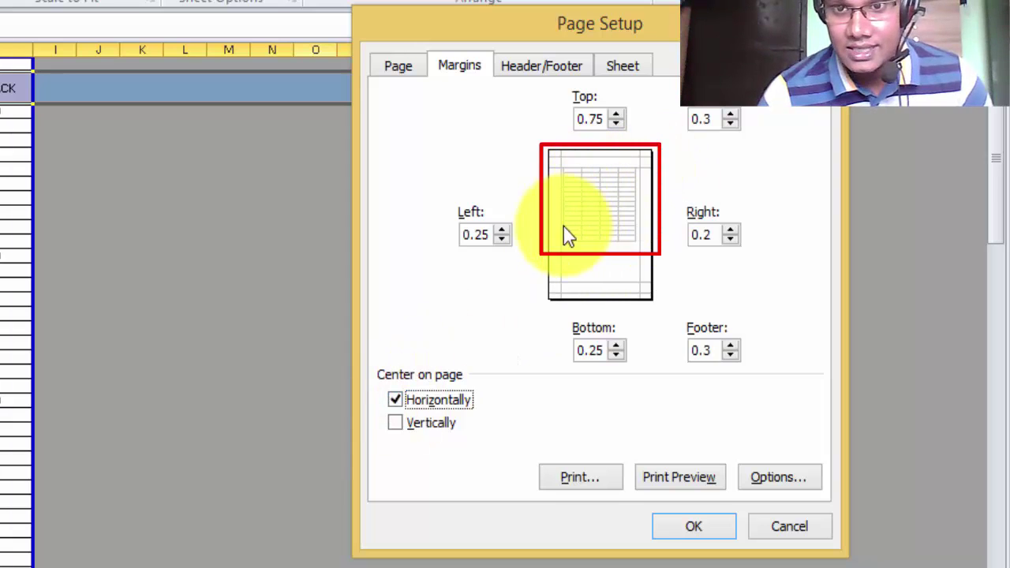
pyautogui.click(438, 428)
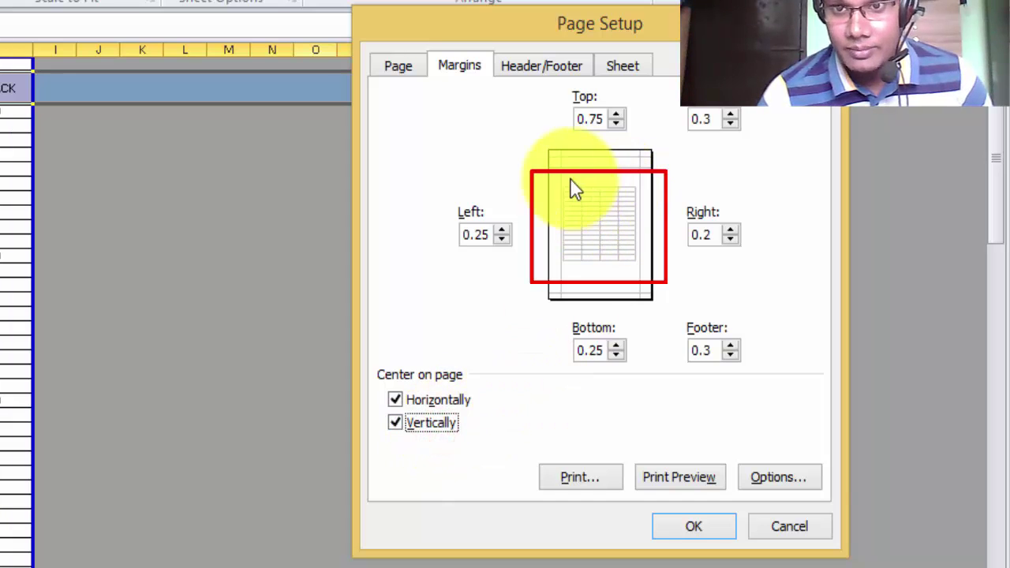
pyautogui.click(443, 424)
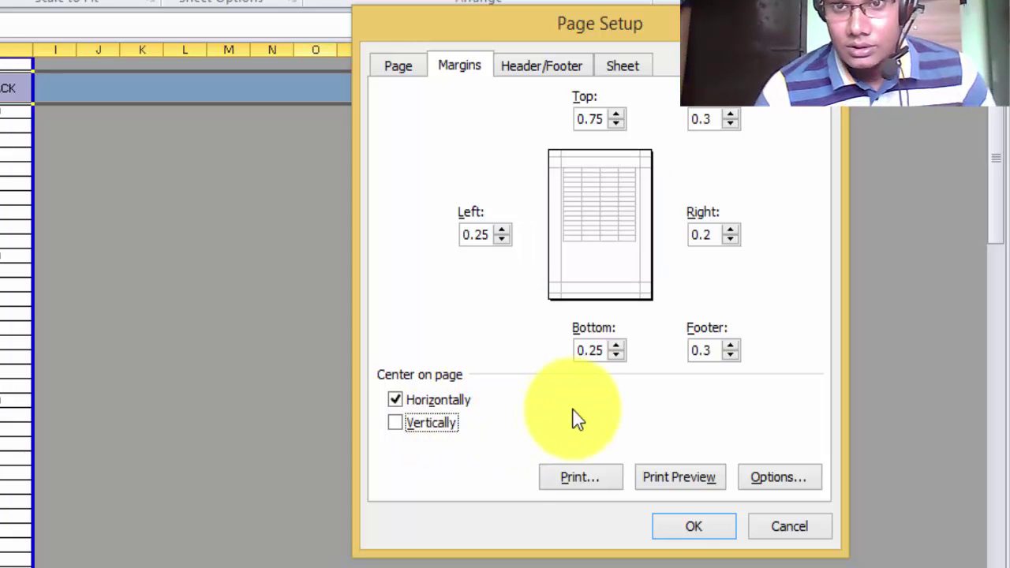
pyautogui.click(544, 65)
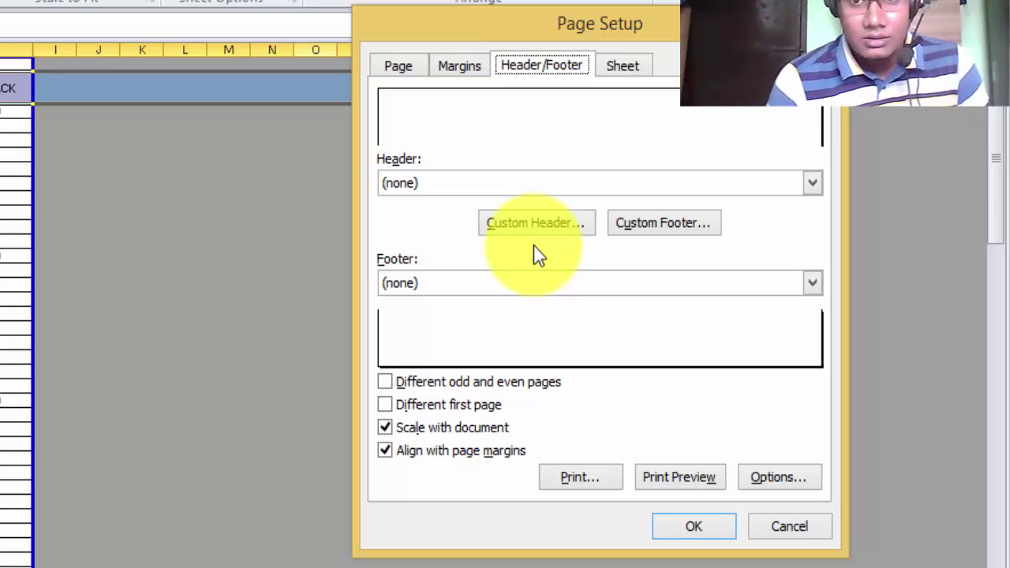
# Type 'PVT Company Ltd' into the centre section of the custom header and select it
pyautogui.click(547, 230)
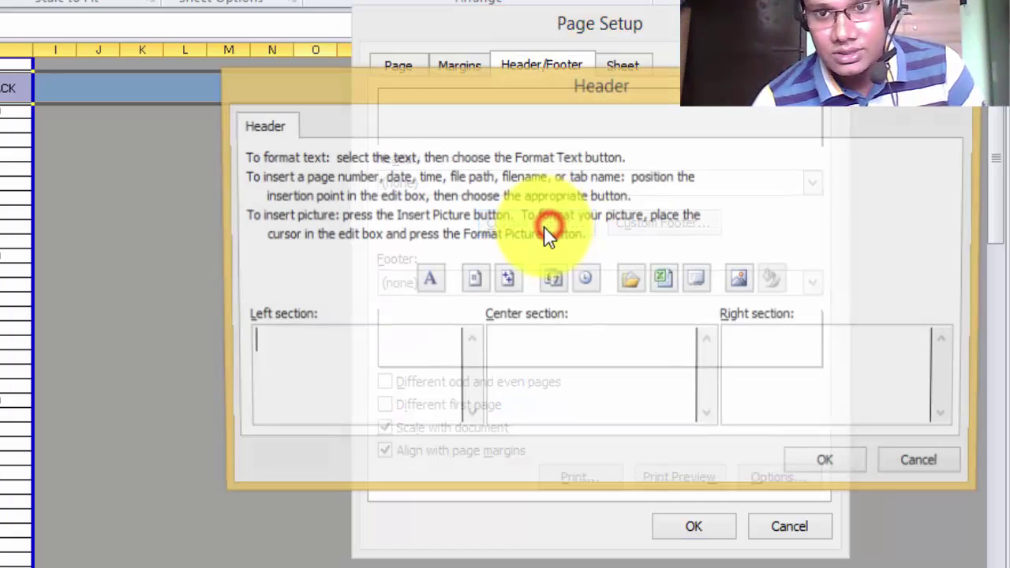
pyautogui.press('Escape')
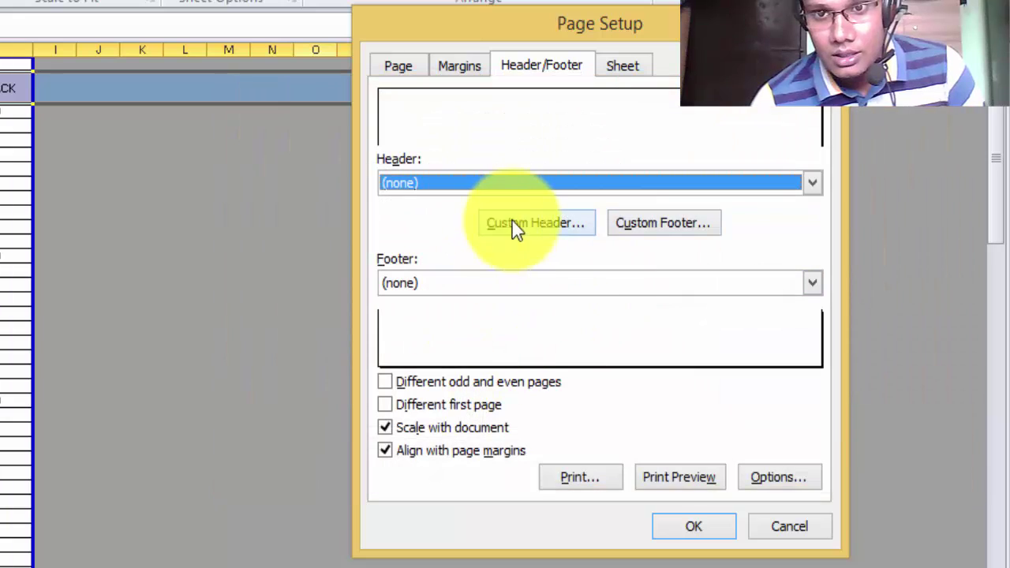
pyautogui.click(520, 228)
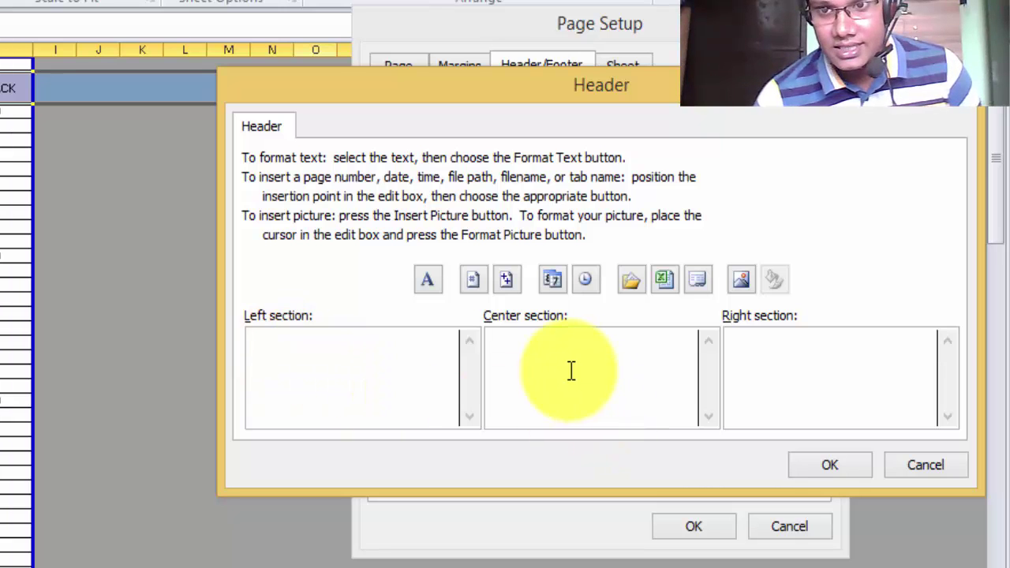
pyautogui.click(757, 364)
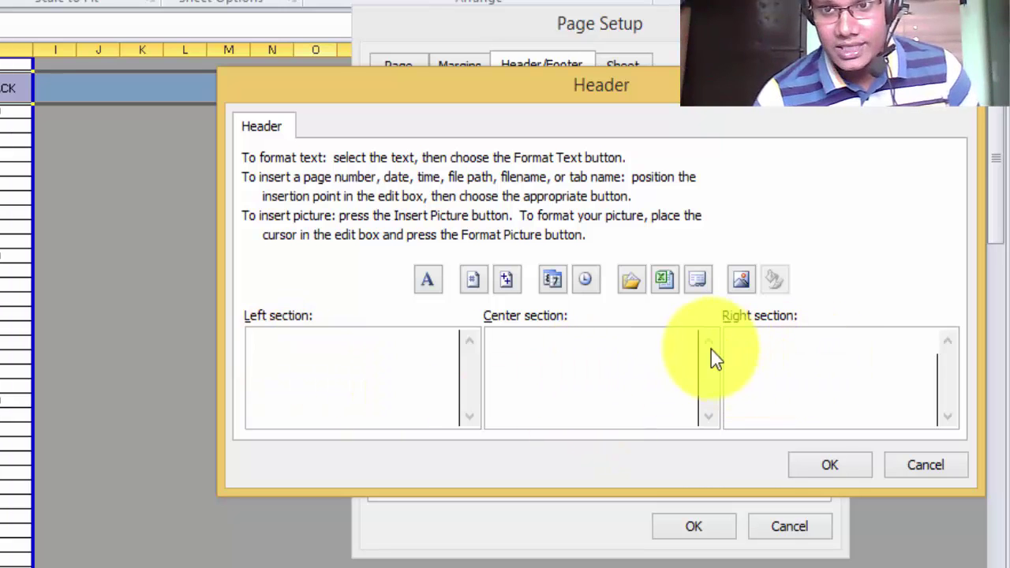
pyautogui.click(576, 346)
pyautogui.click(552, 347)
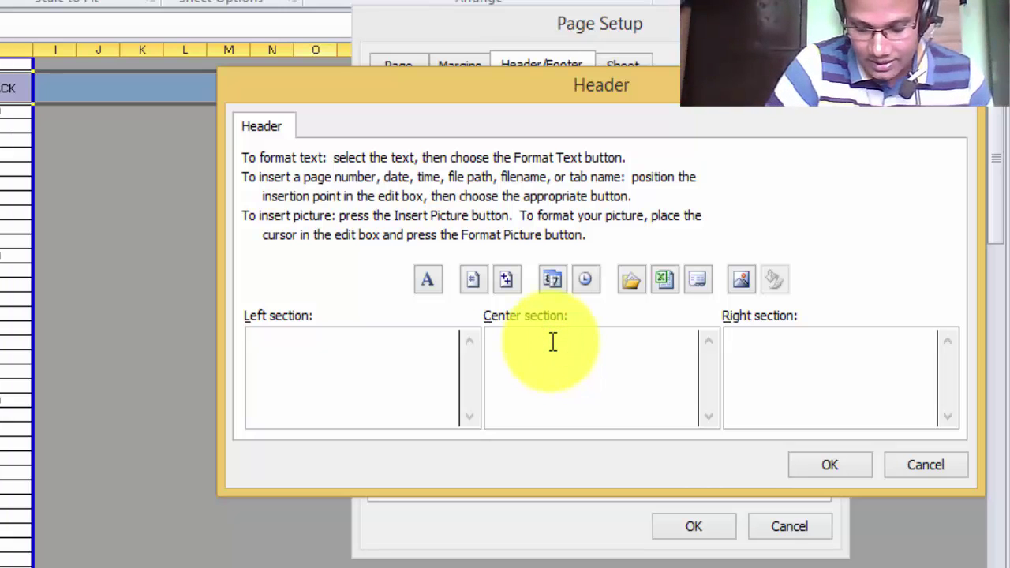
pyautogui.write('PVT')
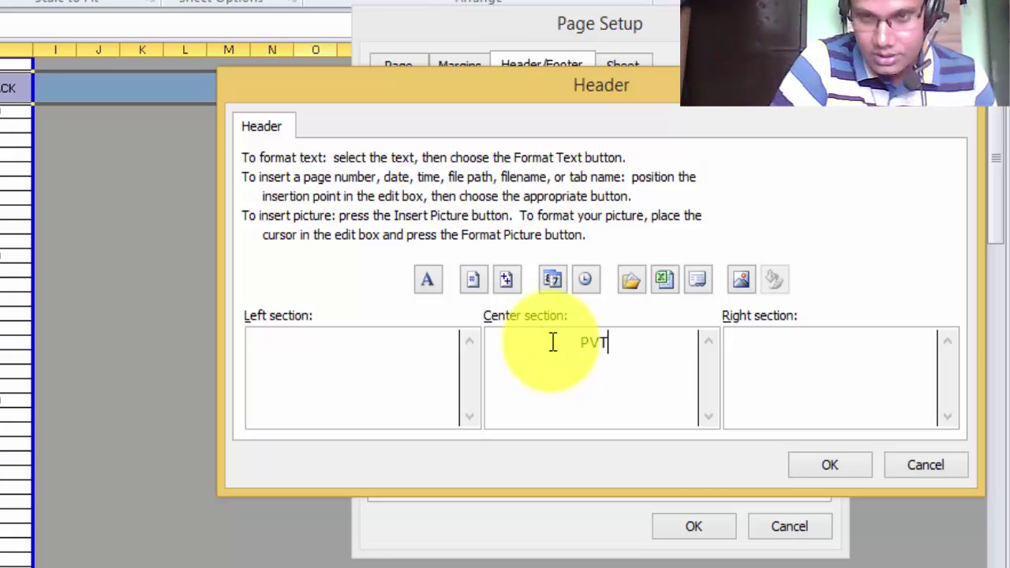
pyautogui.write(' C')
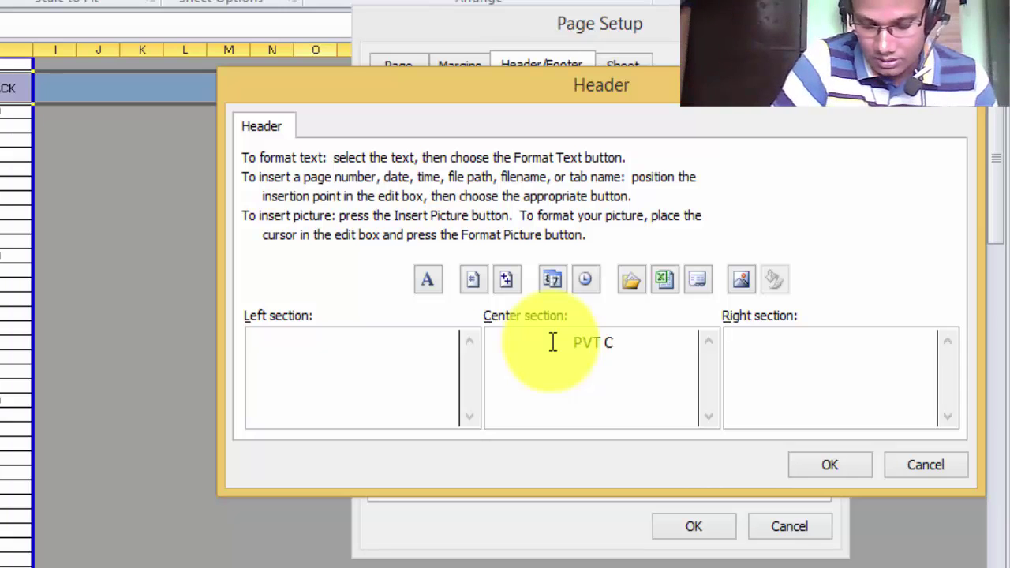
pyautogui.write('ompan')
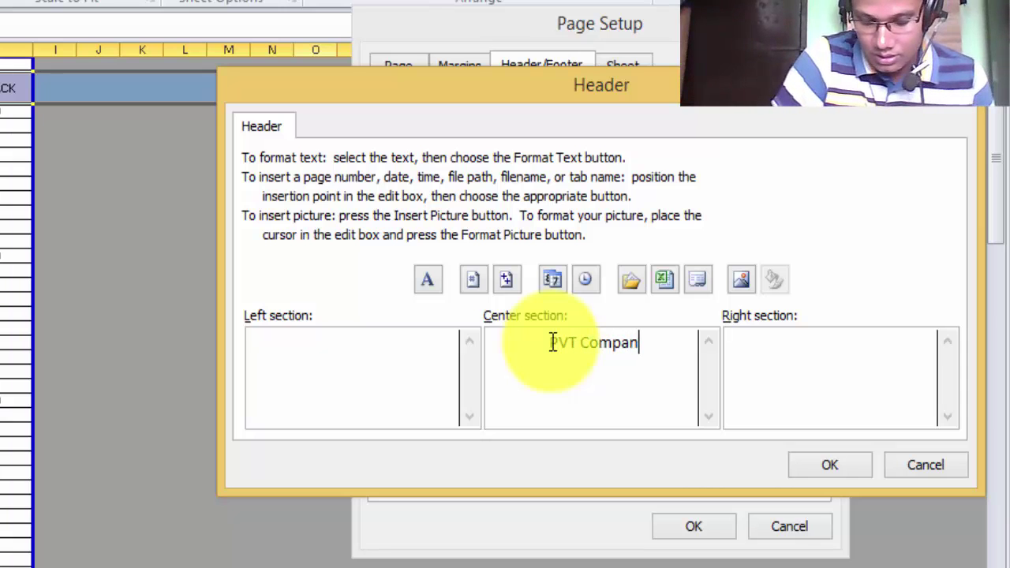
pyautogui.write('y')
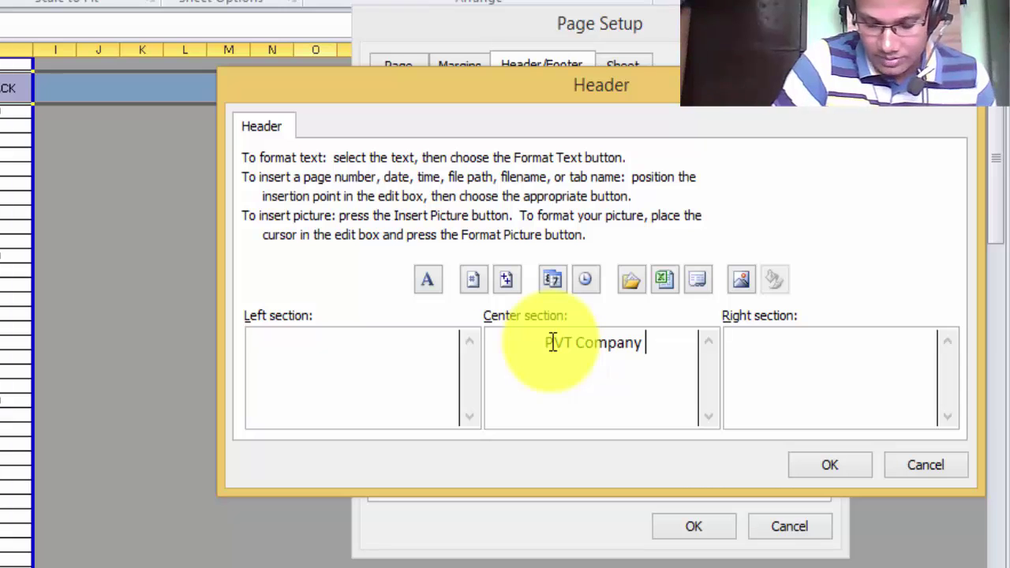
pyautogui.write(' Ltd')
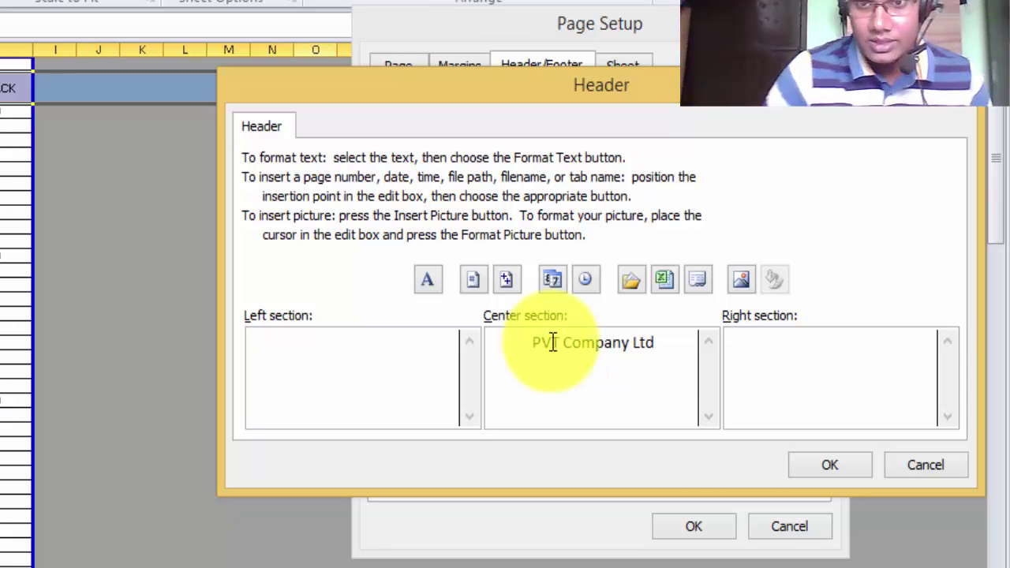
pyautogui.moveTo(665, 351); pyautogui.dragTo(505, 341)
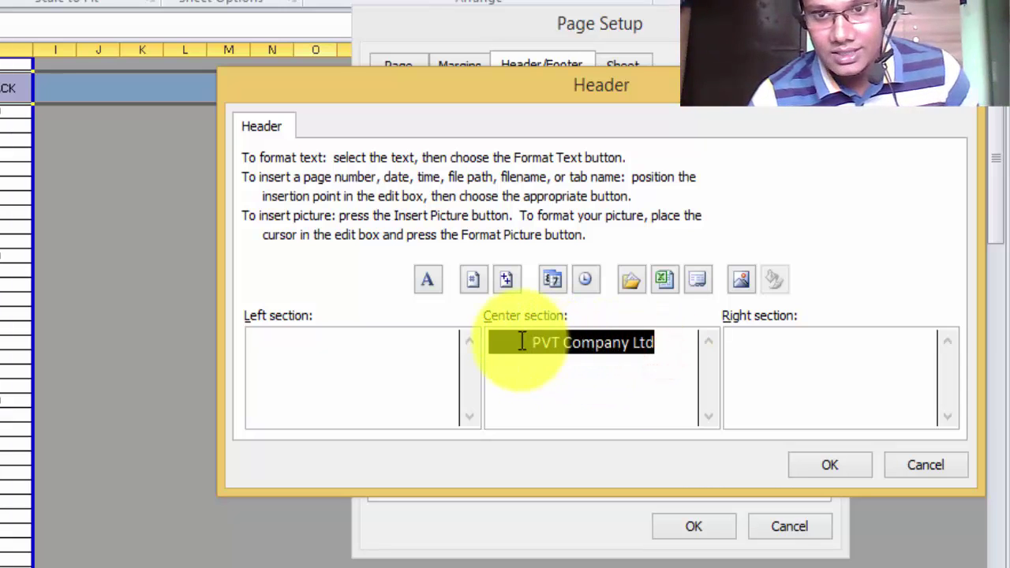
# Format the selected 'PVT Company Ltd' header text as Bold, size 14
pyautogui.click(427, 277)
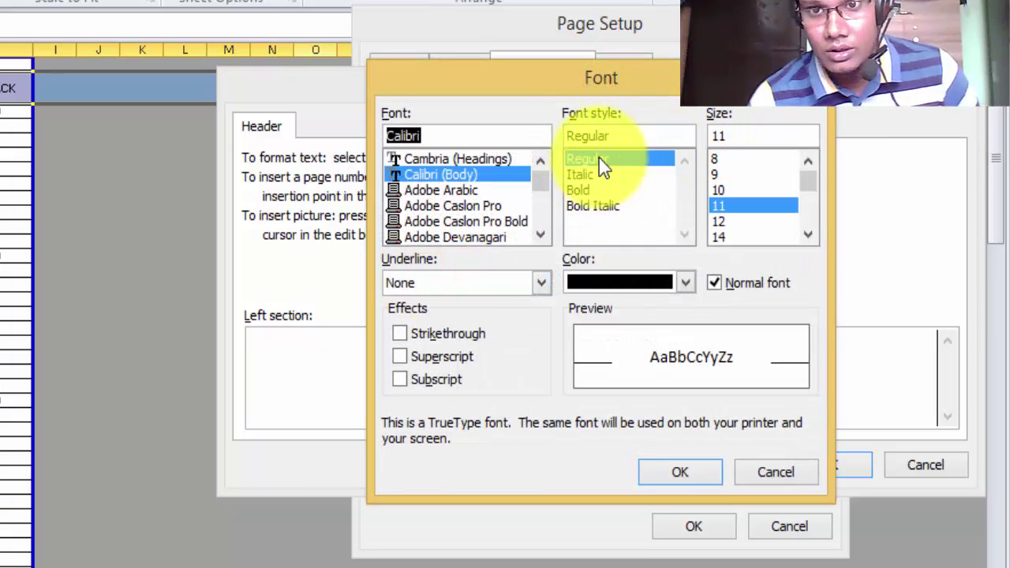
pyautogui.click(588, 190)
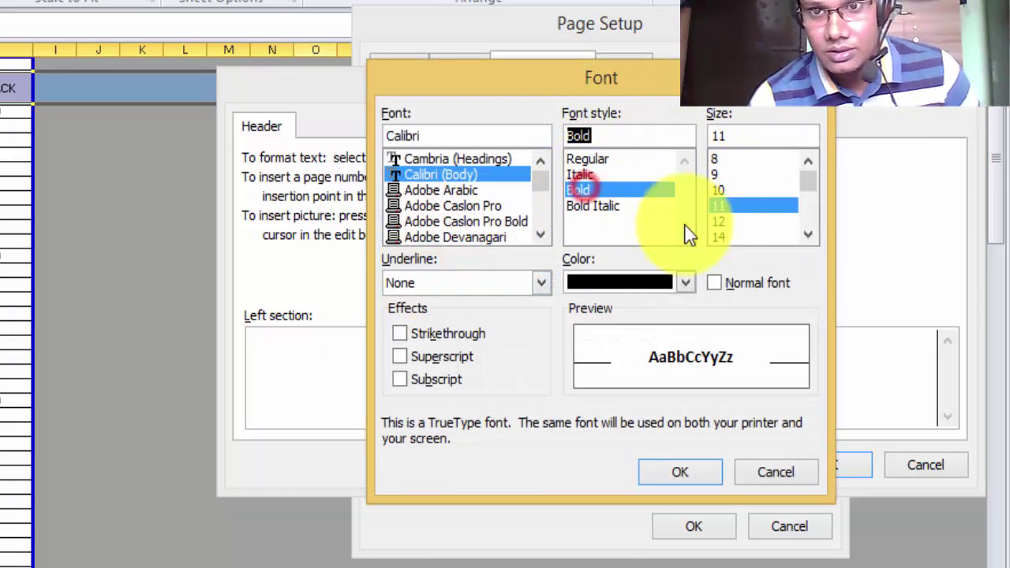
pyautogui.click(718, 239)
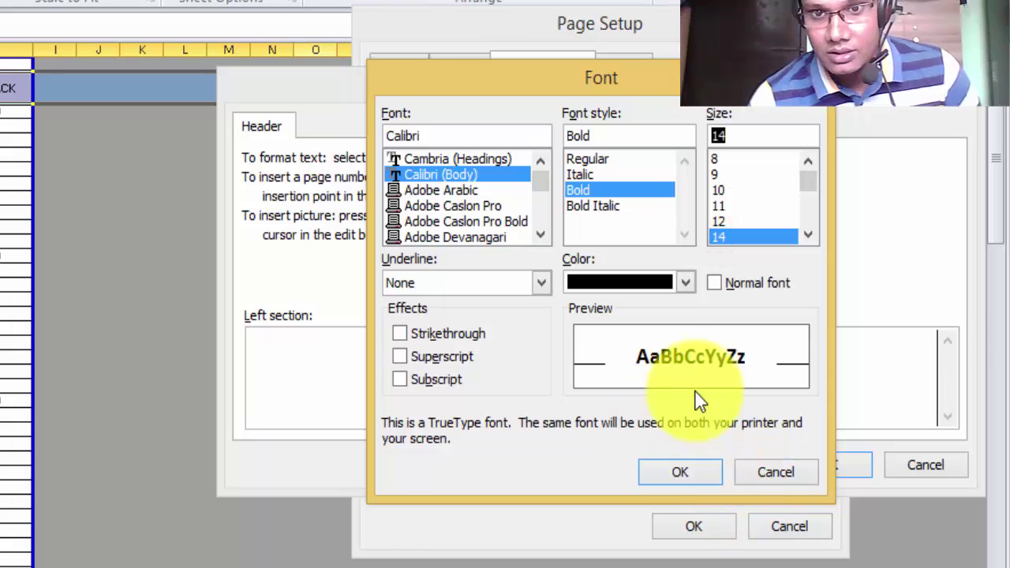
pyautogui.click(660, 477)
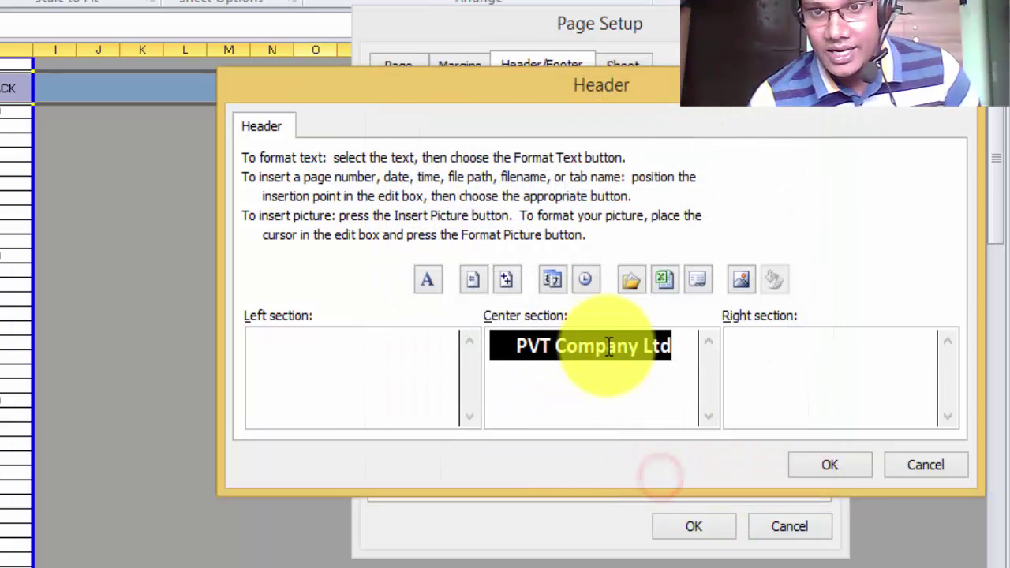
pyautogui.click(674, 362)
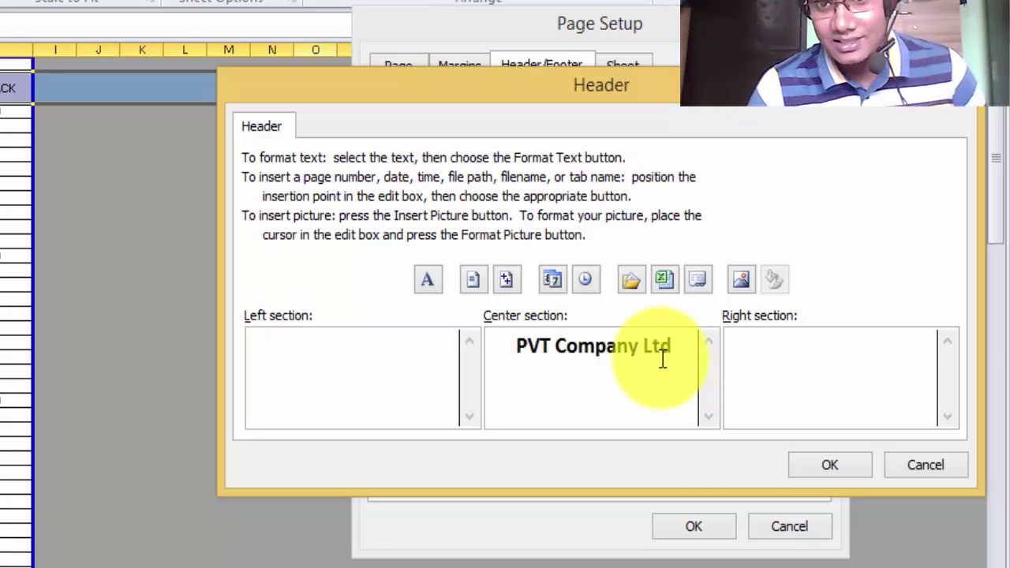
# Enter the &[Date] code in the header's right section and confirm the header
pyautogui.click(795, 343)
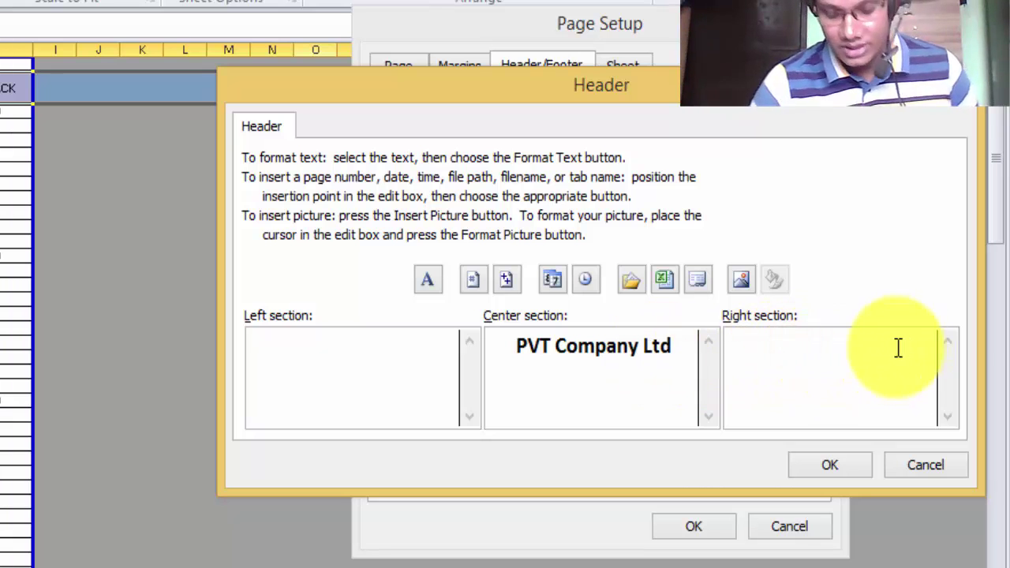
pyautogui.write('&[D')
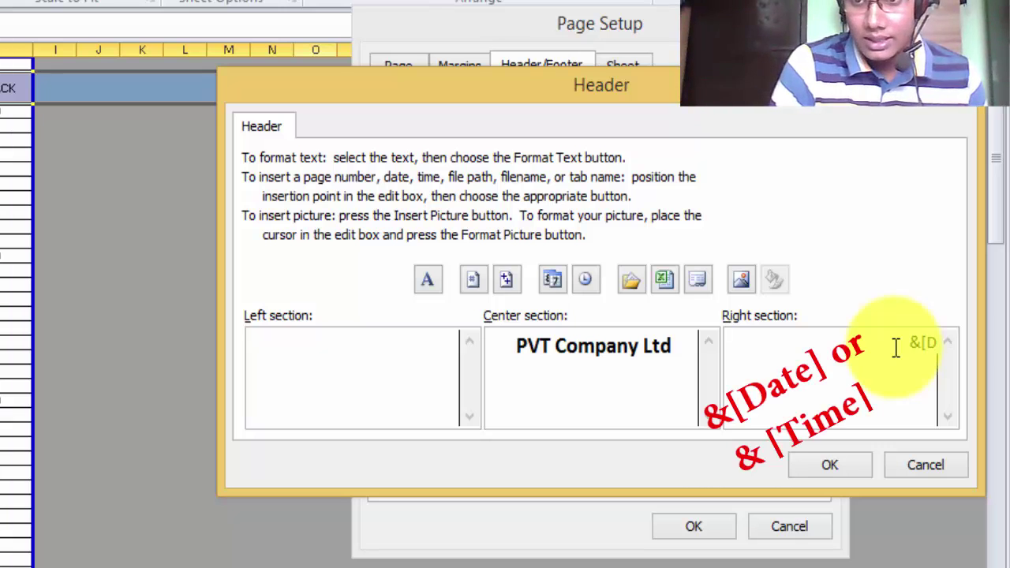
pyautogui.write('ate')
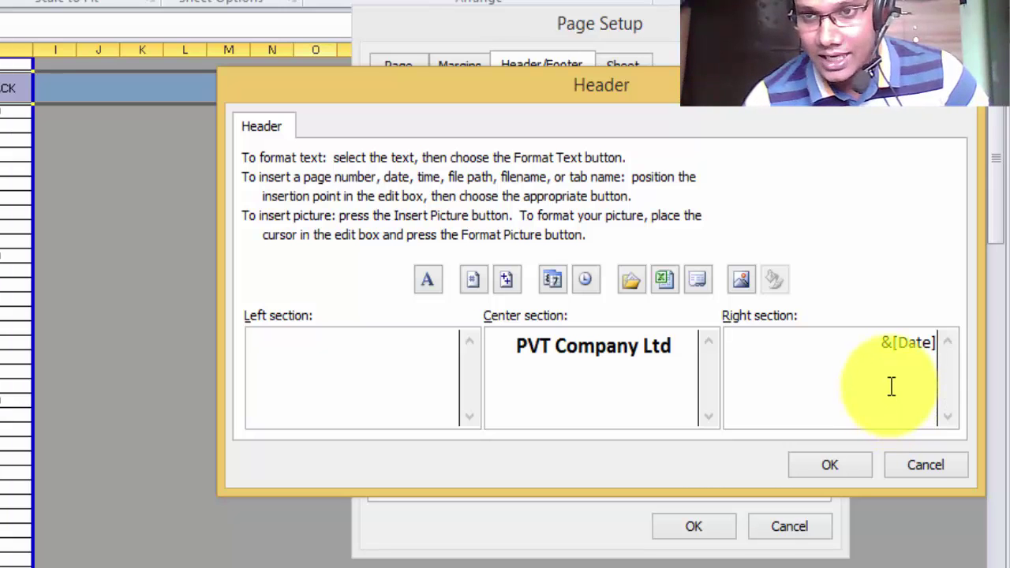
pyautogui.click(286, 344)
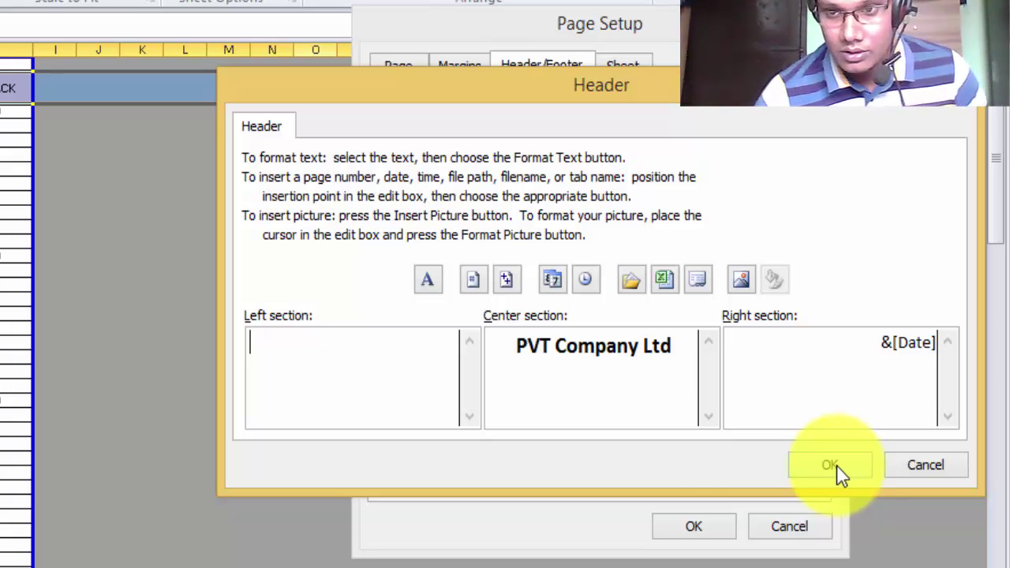
pyautogui.click(838, 465)
# Add 'P.T.O' to the right section of a custom footer and apply the page setup
pyautogui.click(682, 217)
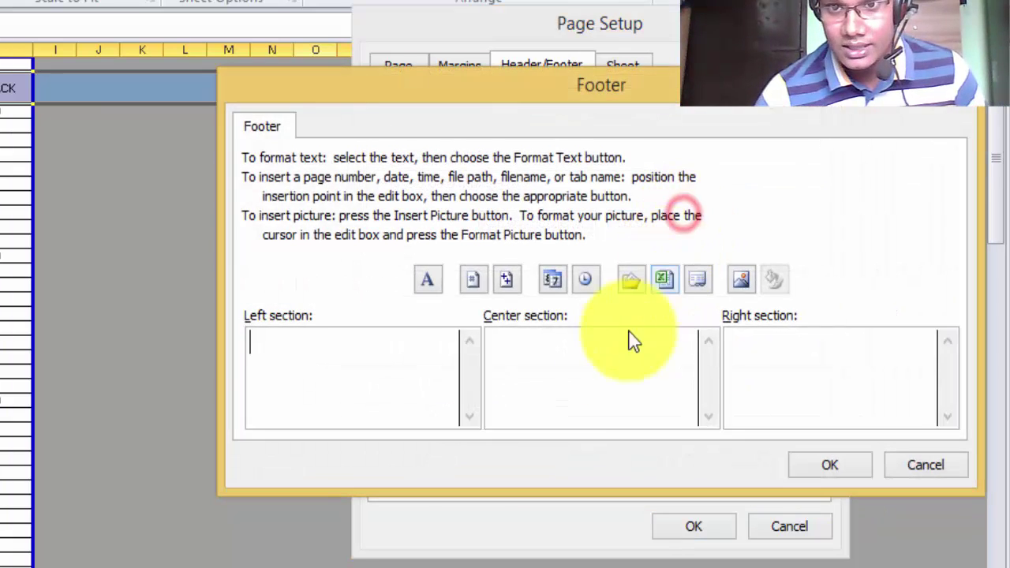
pyautogui.click(872, 353)
pyautogui.write('P.T.O')
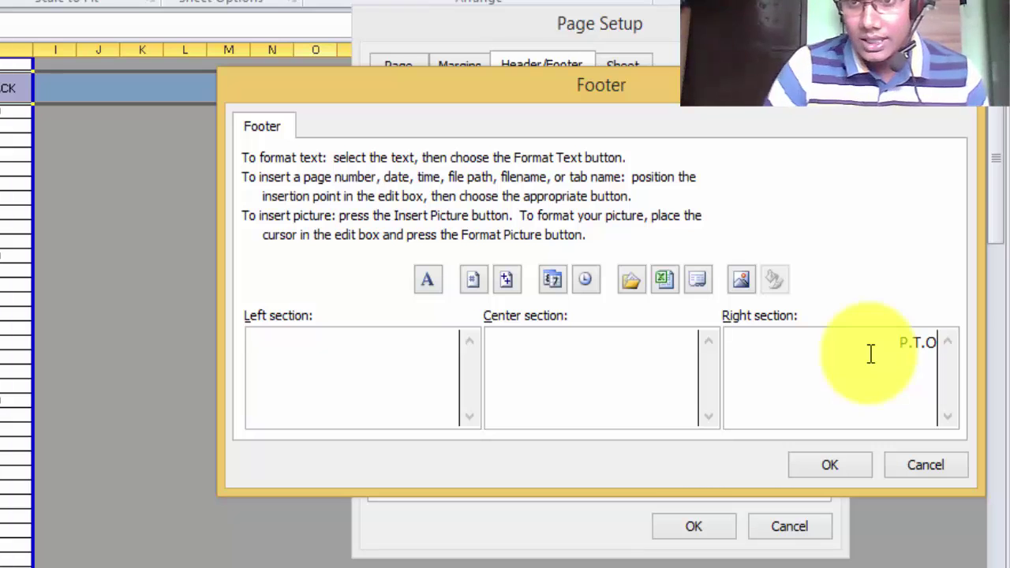
pyautogui.click(852, 470)
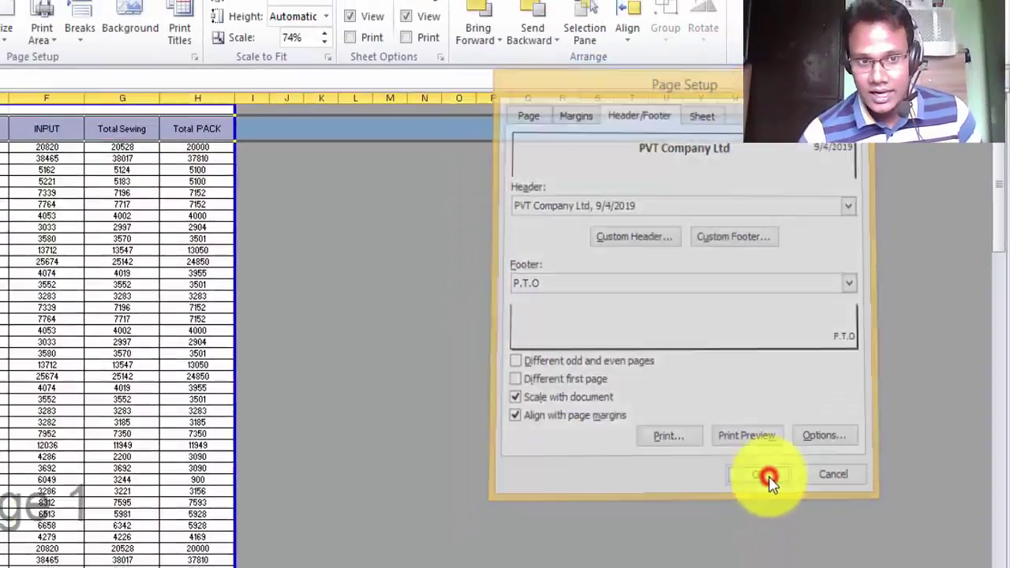
pyautogui.click(717, 523)
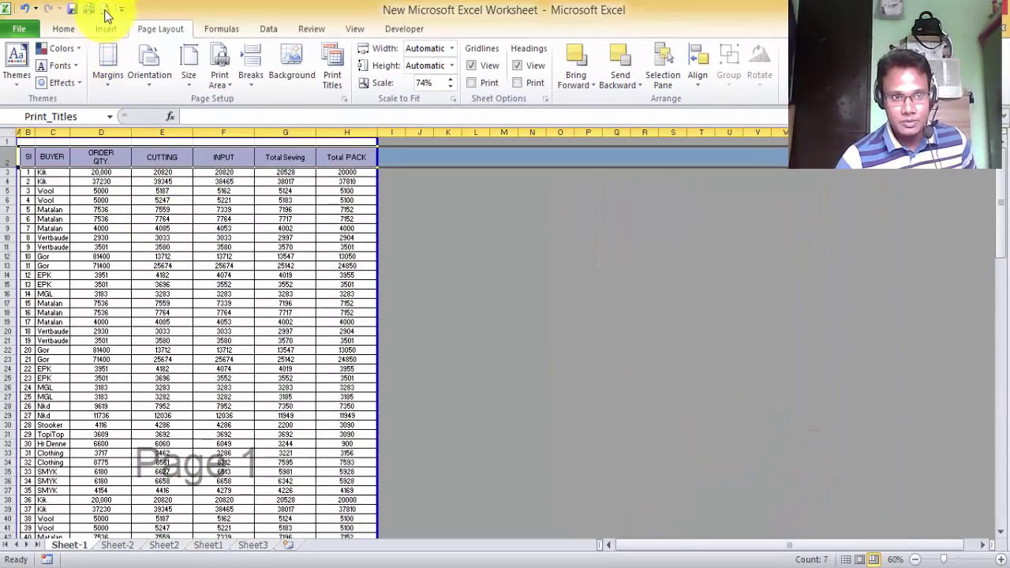
# Preview the printout and look through its pages
pyautogui.hotkey('ctrl', 'p')
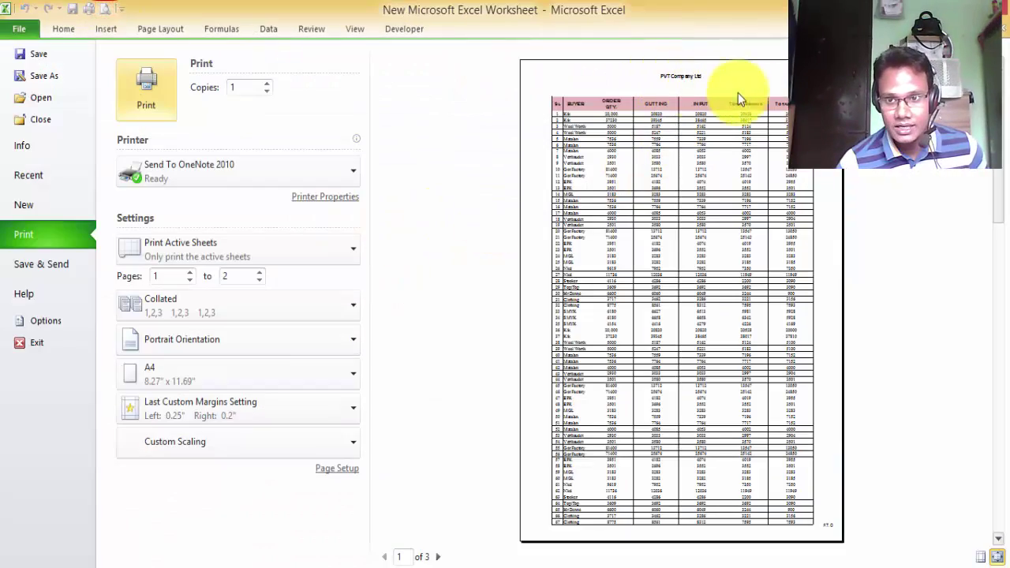
pyautogui.scroll(-2, 745, 166)
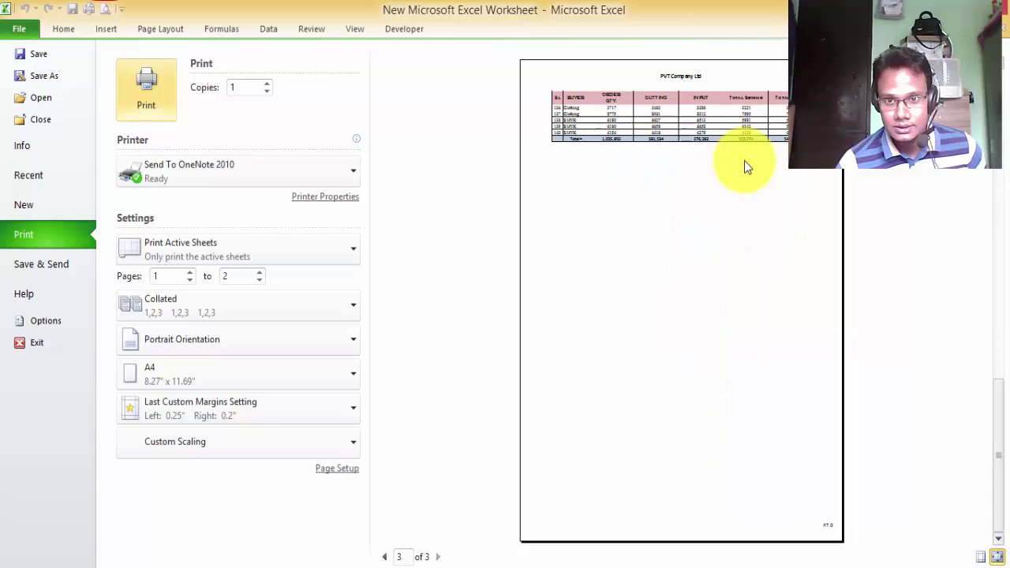
pyautogui.scroll(2, 743, 160)
pyautogui.click(107, 28)
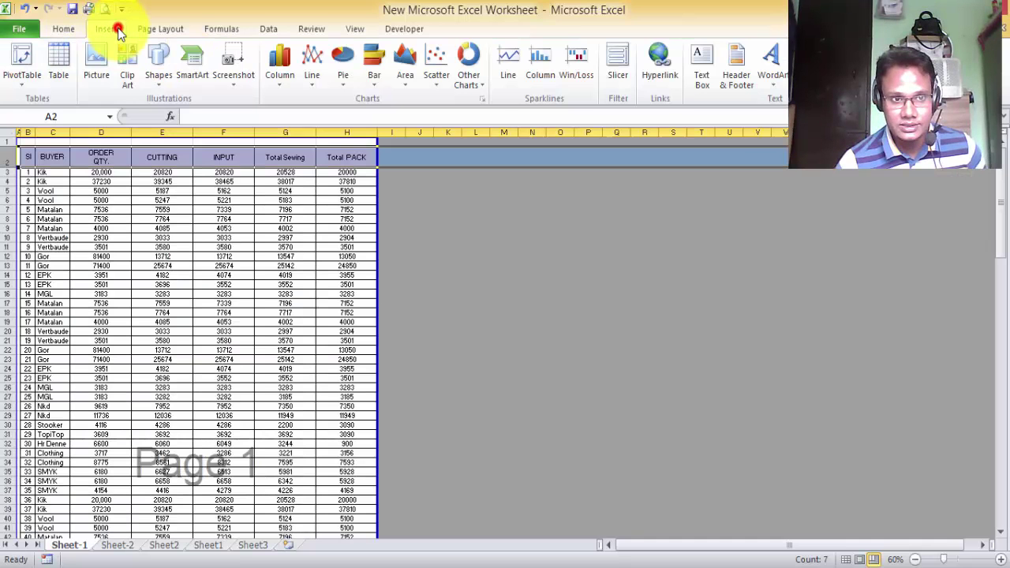
# Restore row 1 to full height and re-check the three-page print preview
pyautogui.click(180, 218)
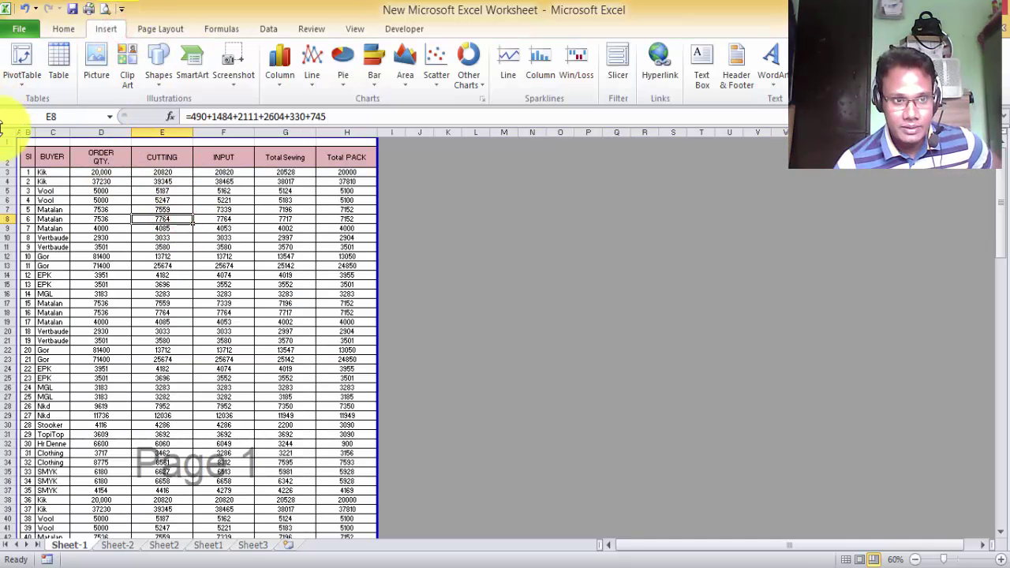
pyautogui.moveTo(2, 144); pyautogui.dragTo(6, 155)
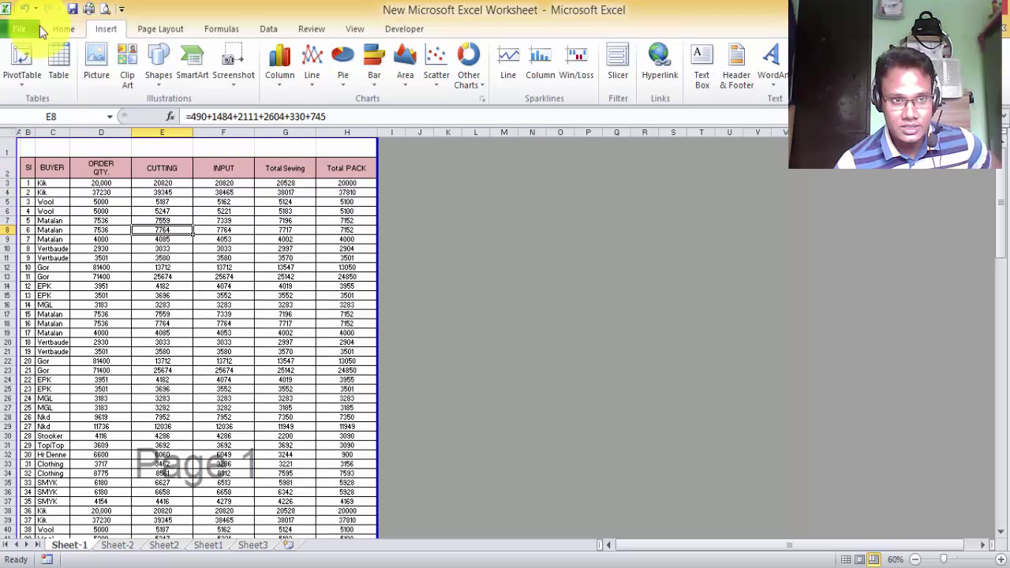
pyautogui.click(107, 11)
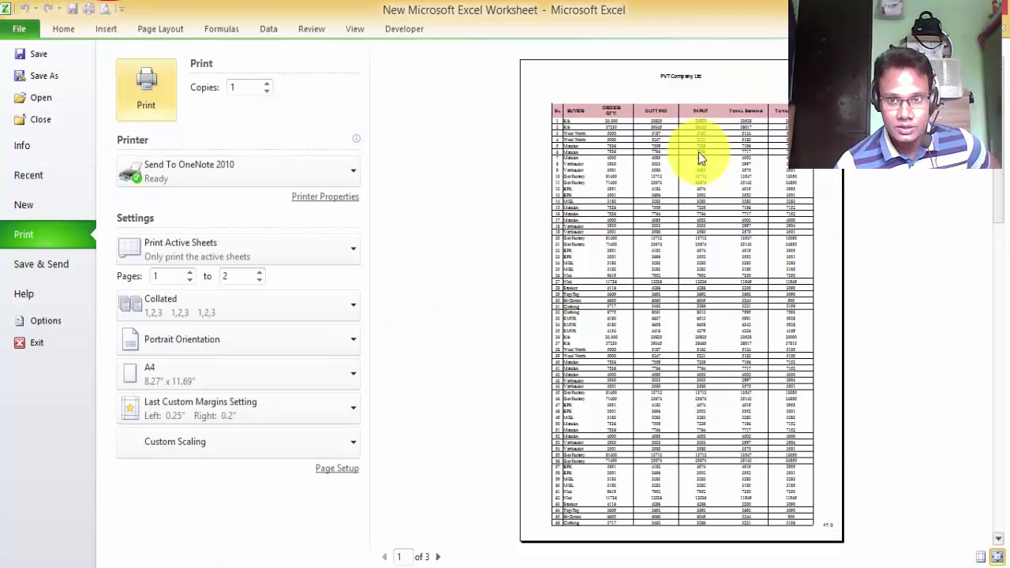
pyautogui.scroll(-2, 694, 142)
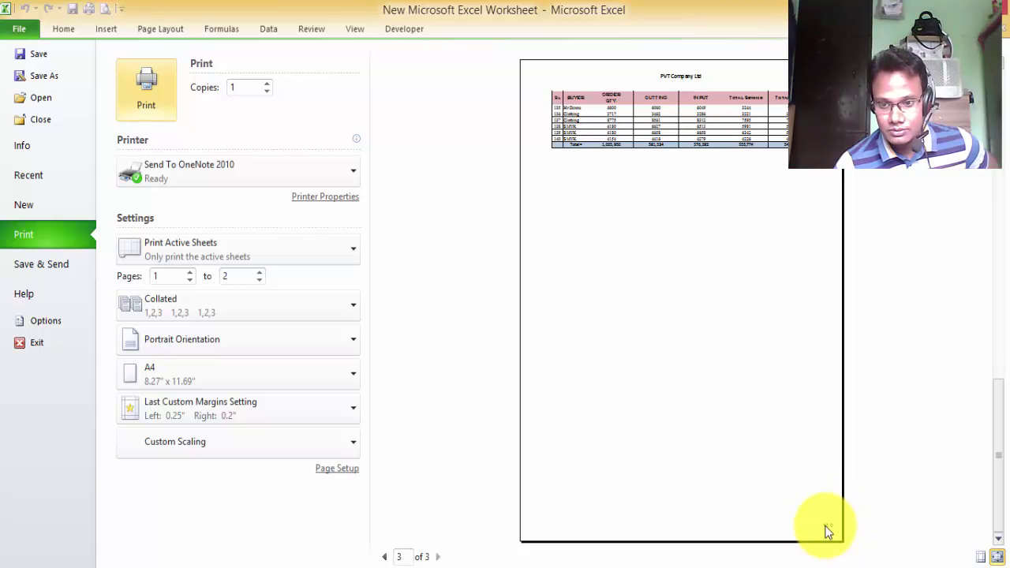
pyautogui.scroll(2, 827, 531)
pyautogui.click(71, 31)
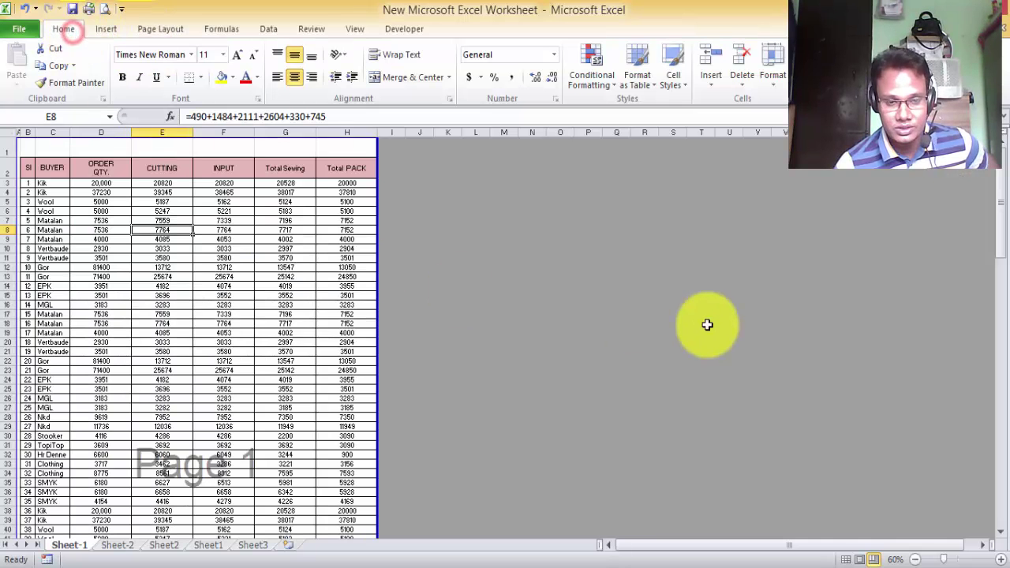
# On the Page Layout tab, pick cells in the table, starting the selection at the Sl header
pyautogui.click(158, 29)
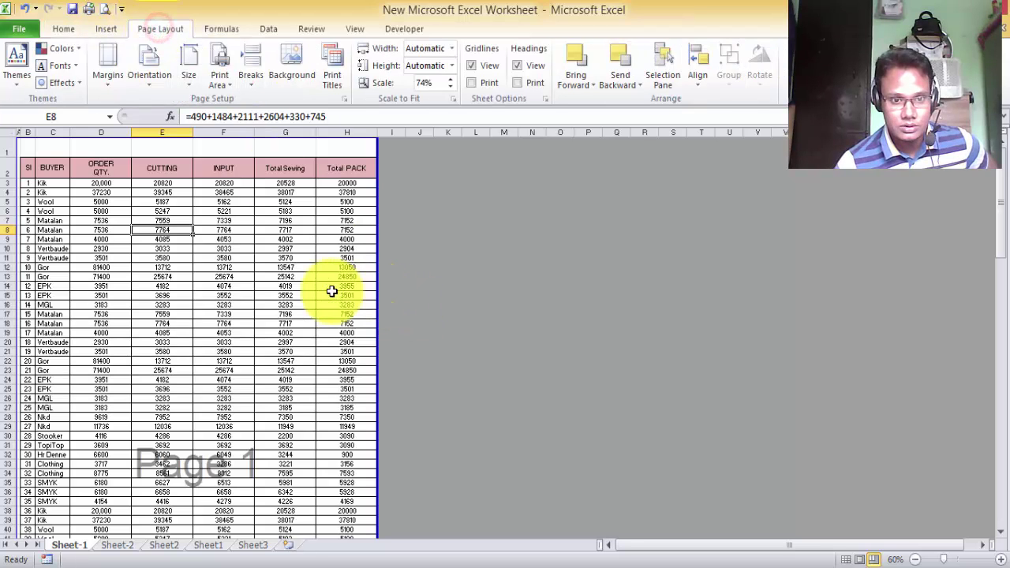
pyautogui.click(254, 276)
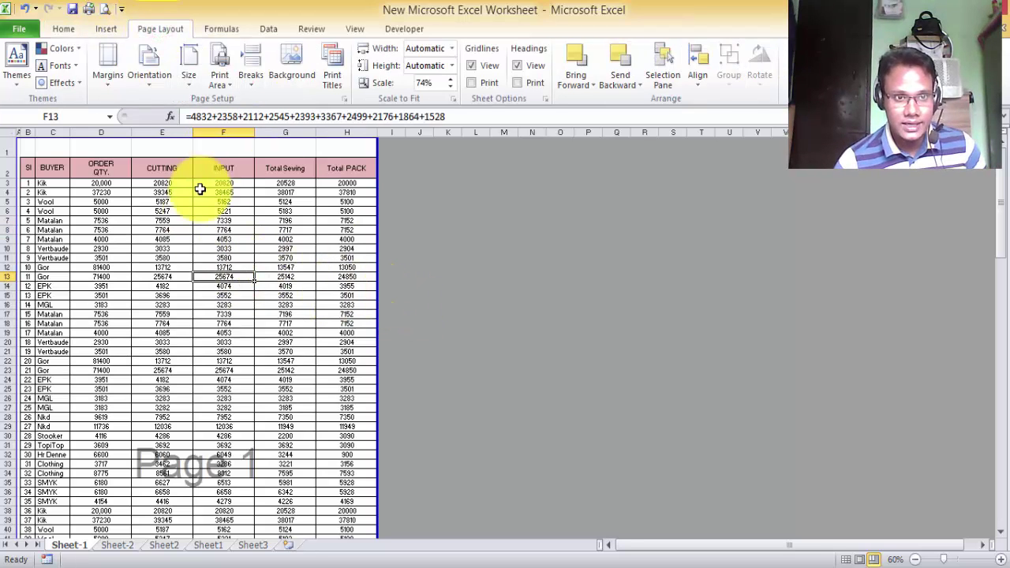
pyautogui.click(187, 259)
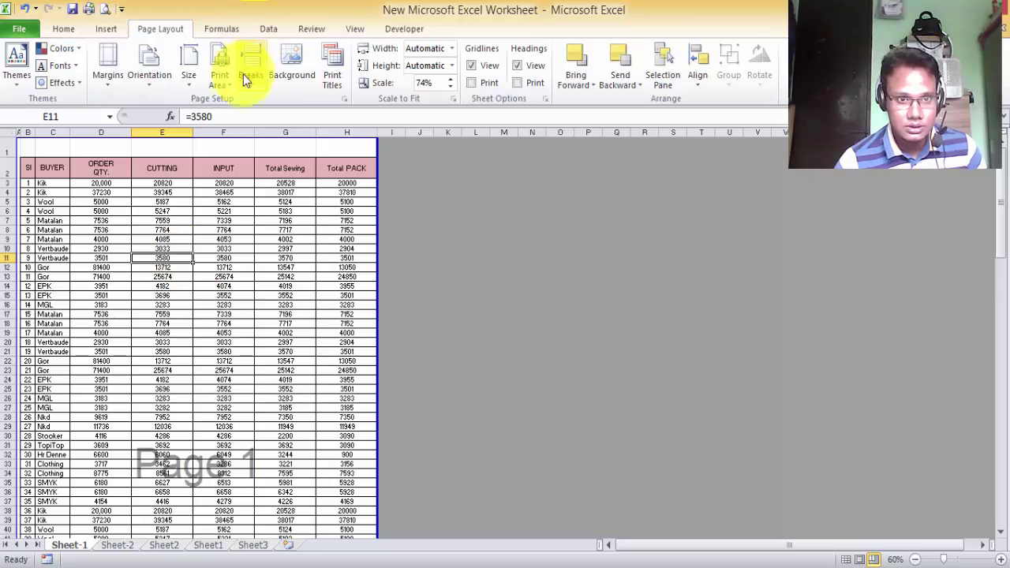
pyautogui.click(284, 201)
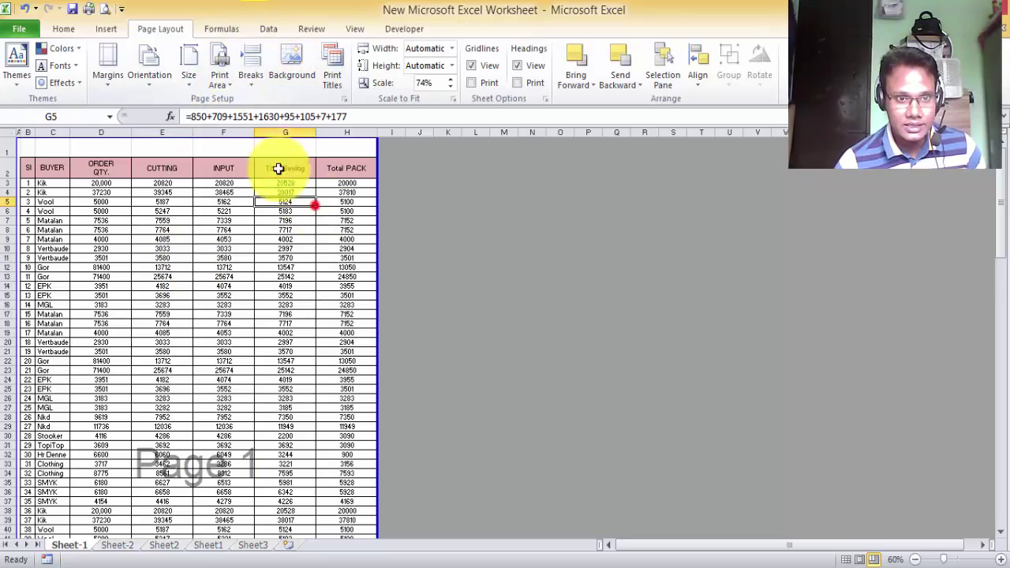
pyautogui.click(219, 79)
pyautogui.click(237, 100)
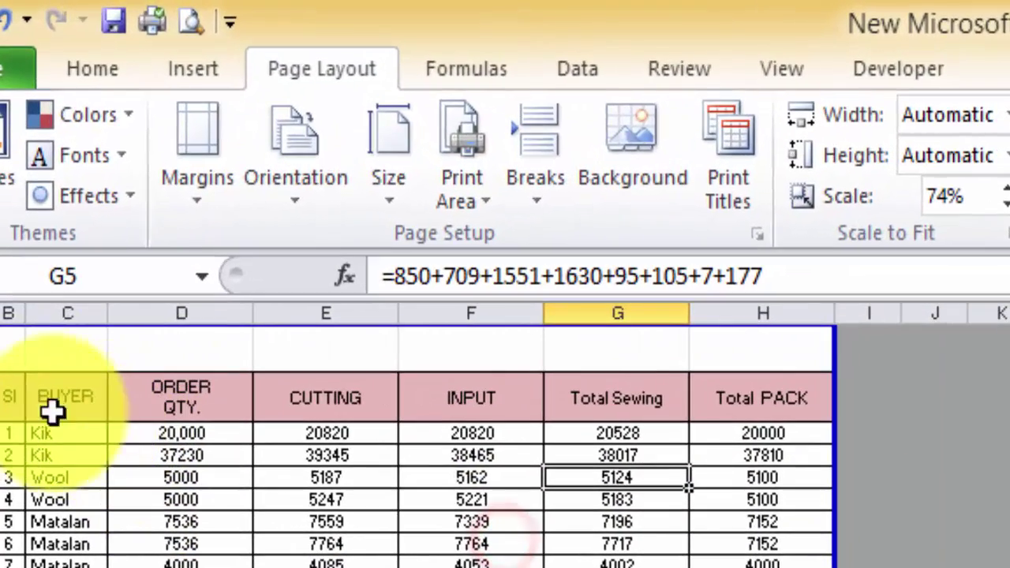
pyautogui.click(19, 281)
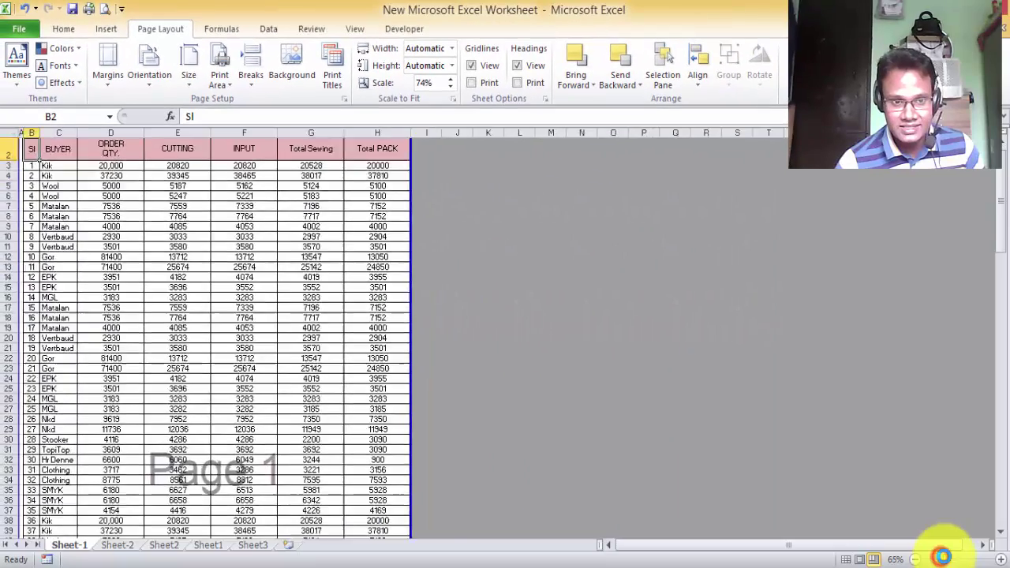
# Set rows 2–31, from the Sl header to the TopiTop row, as the print area and preview it as one page
pyautogui.moveTo(115, 172)
pyautogui.mouseDown()
pyautogui.moveTo(55, 177)
pyautogui.moveTo(409, 498)
pyautogui.mouseUp()
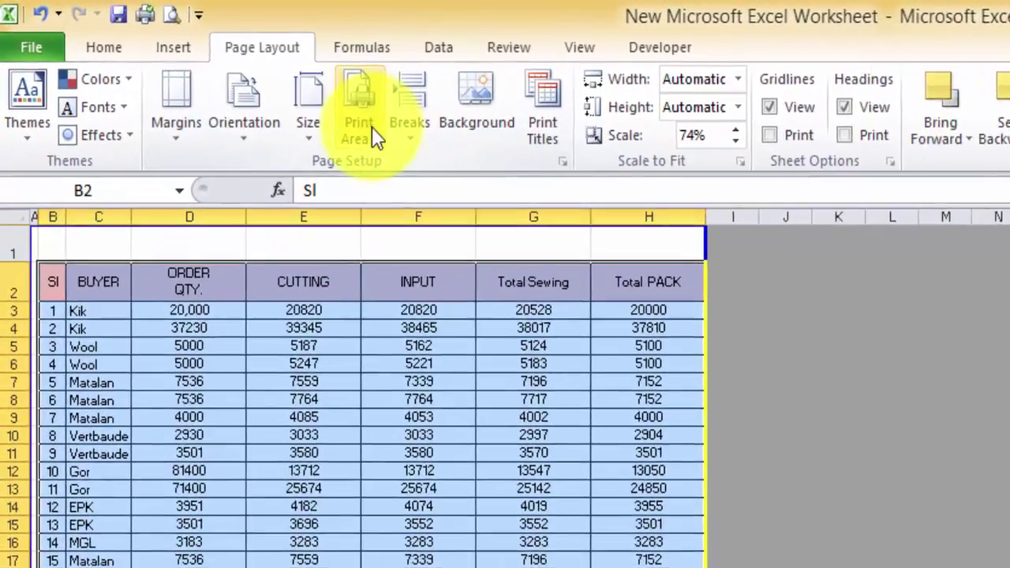
pyautogui.click(219, 79)
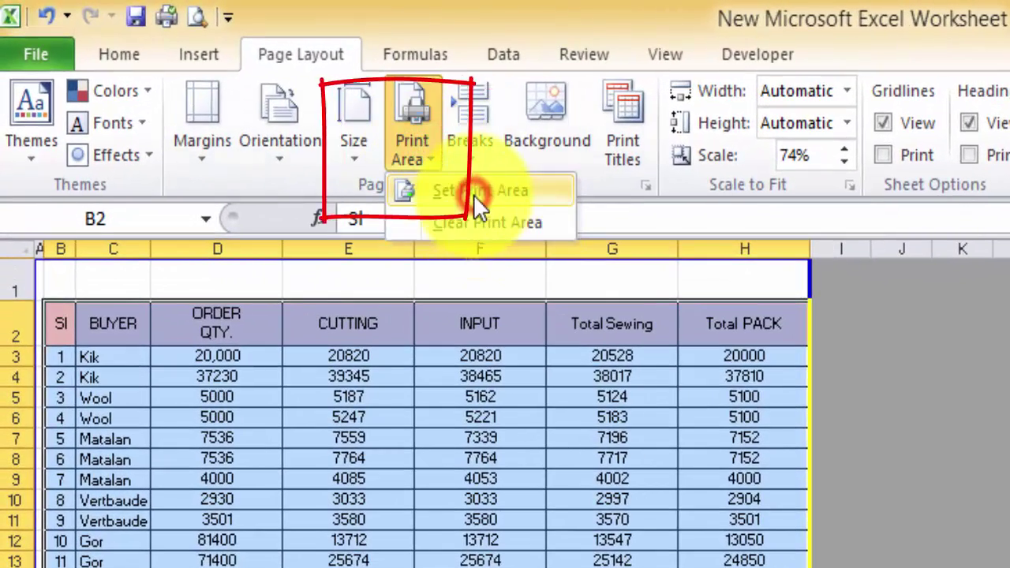
pyautogui.click(474, 194)
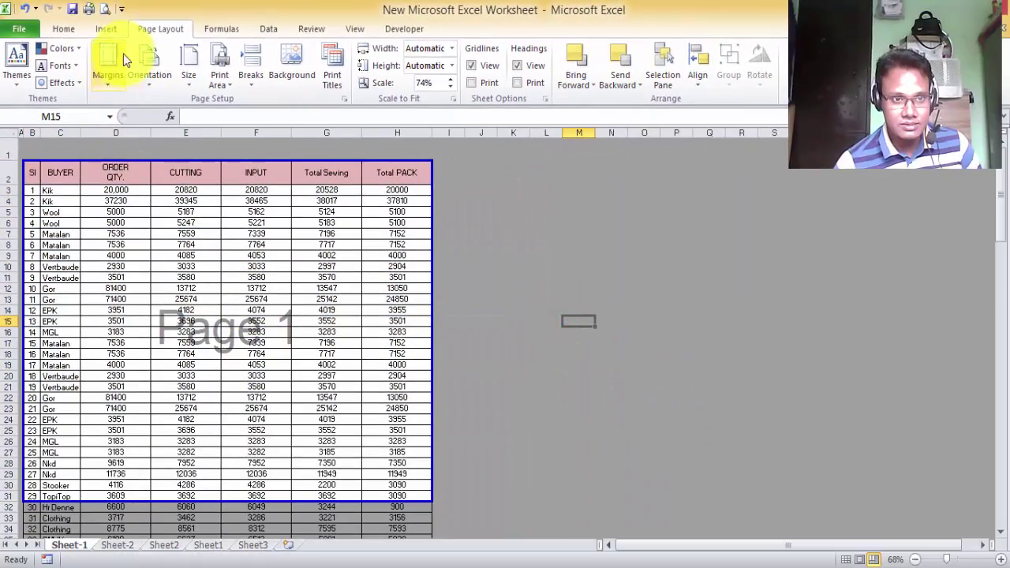
pyautogui.click(105, 9)
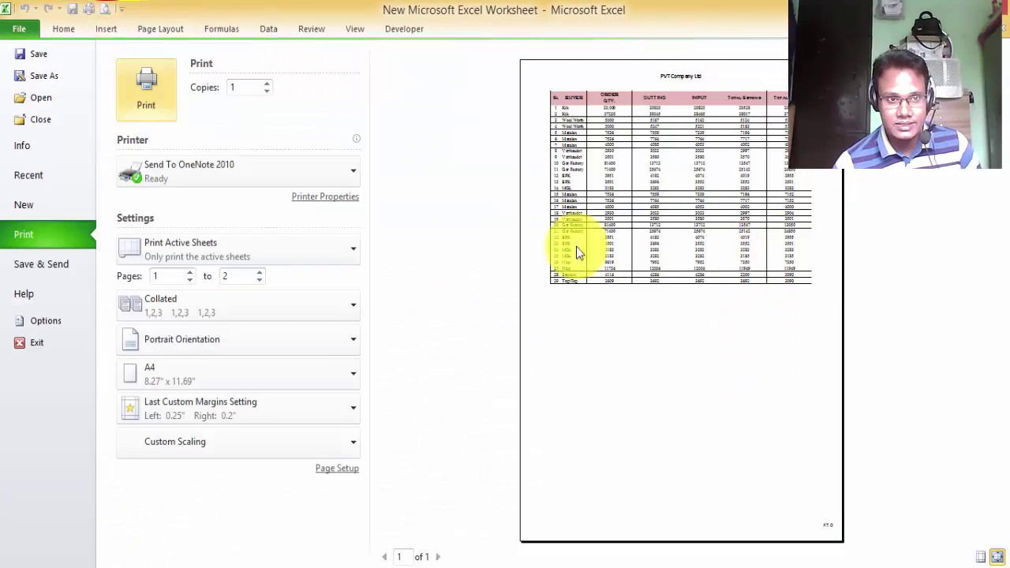
pyautogui.click(38, 54)
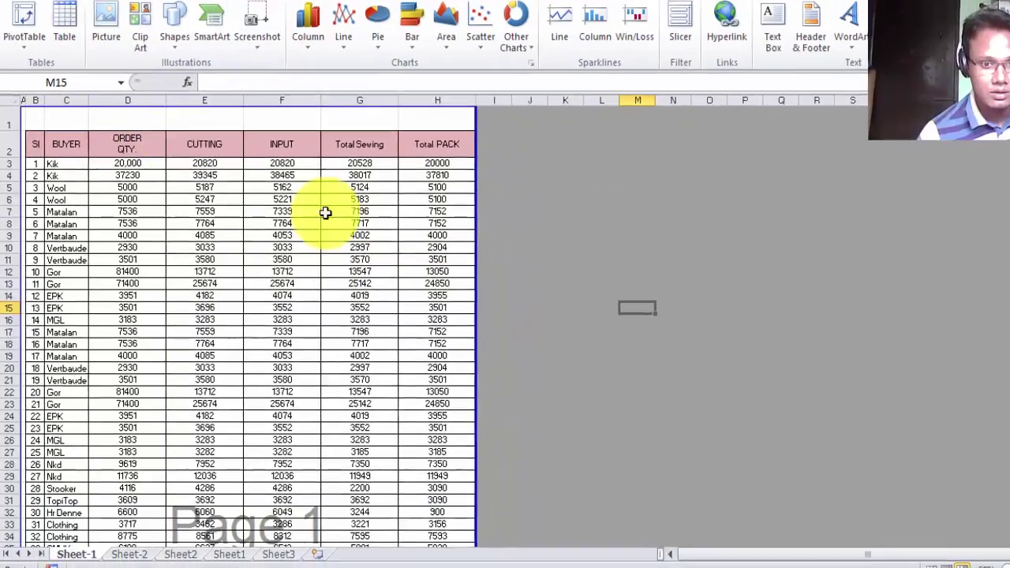
pyautogui.click(578, 245)
# Open Sheet-2 and set its page orientation to landscape
pyautogui.click(118, 545)
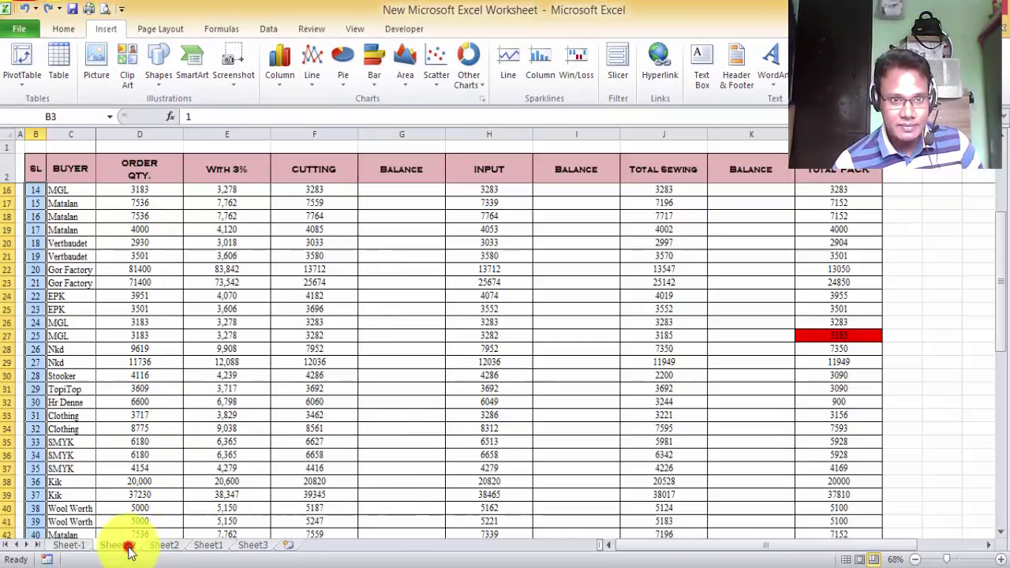
pyautogui.click(378, 291)
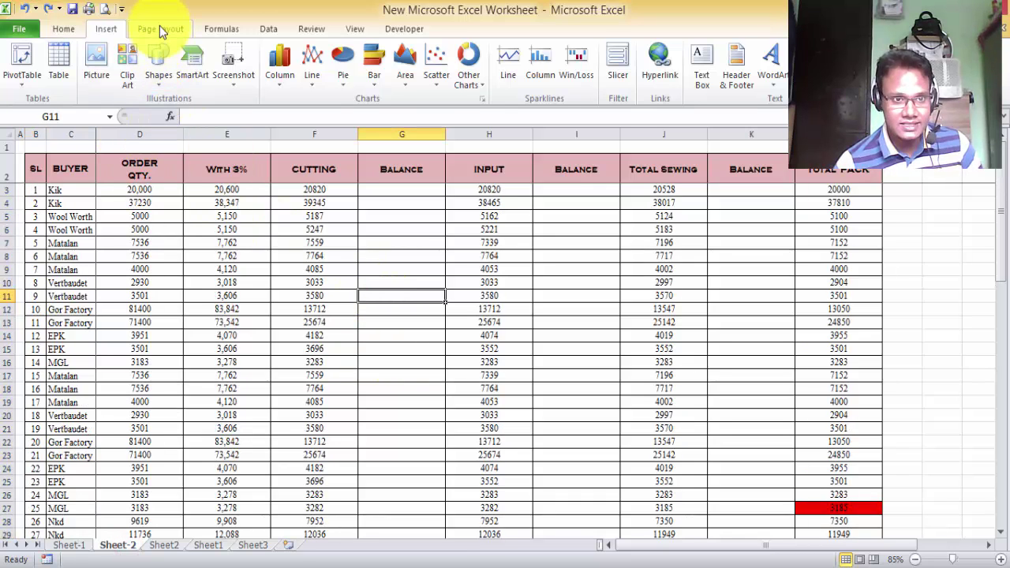
pyautogui.click(160, 29)
pyautogui.click(150, 82)
pyautogui.click(178, 146)
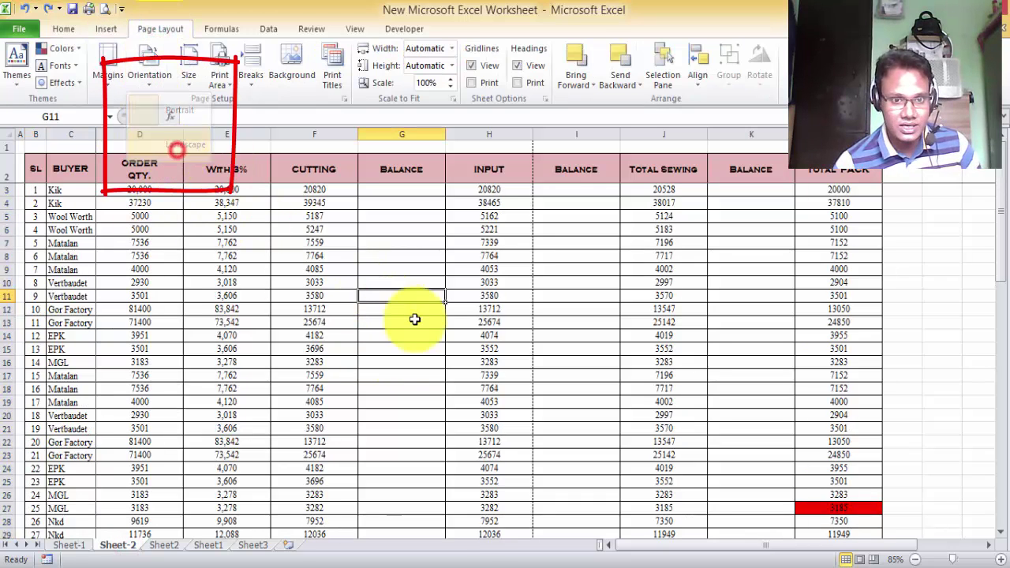
pyautogui.click(422, 308)
pyautogui.click(452, 48)
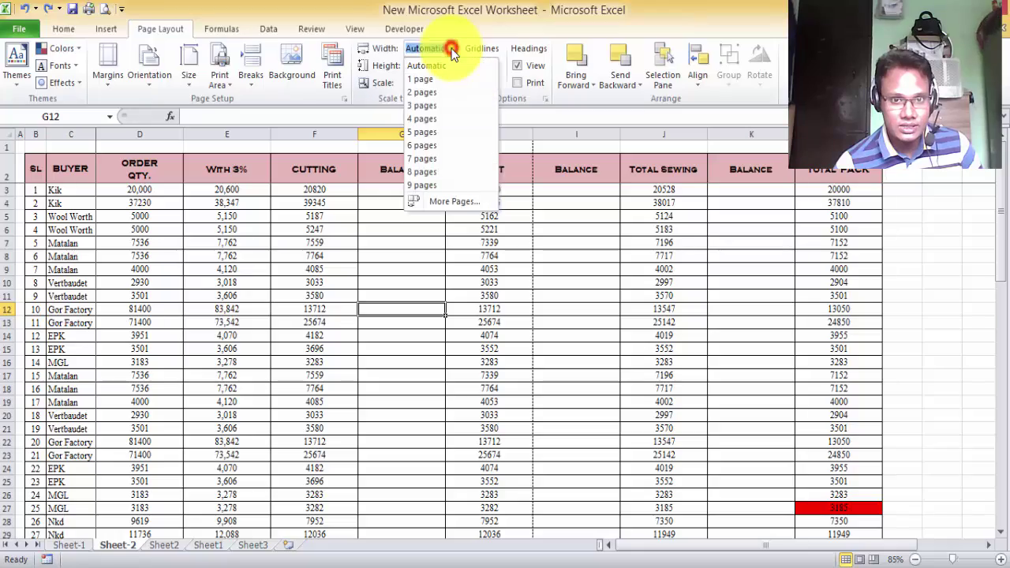
pyautogui.click(642, 280)
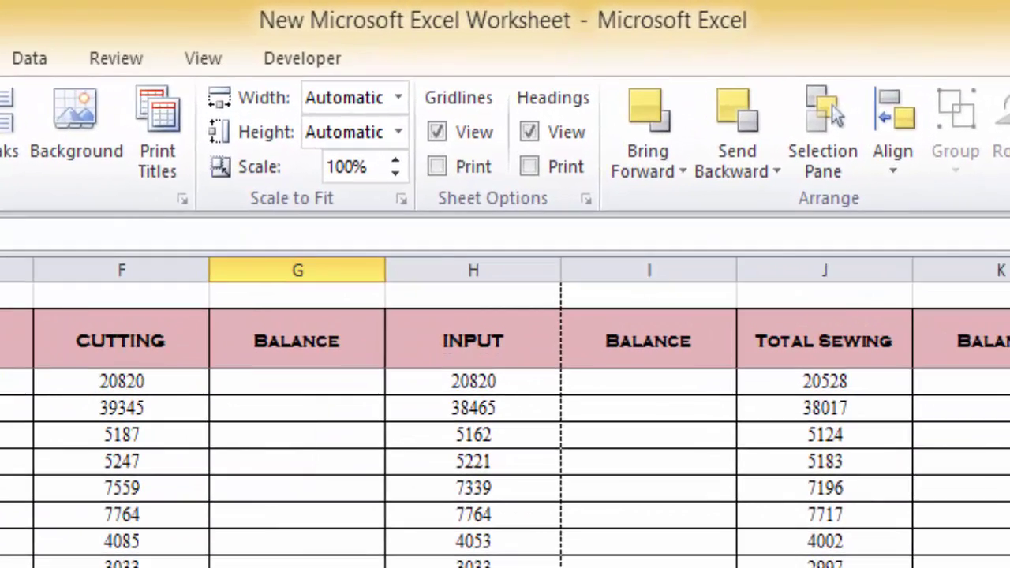
# In Page Break Preview, move the vertical break so columns through Total PACK fit one page width, then preview
pyautogui.click(873, 559)
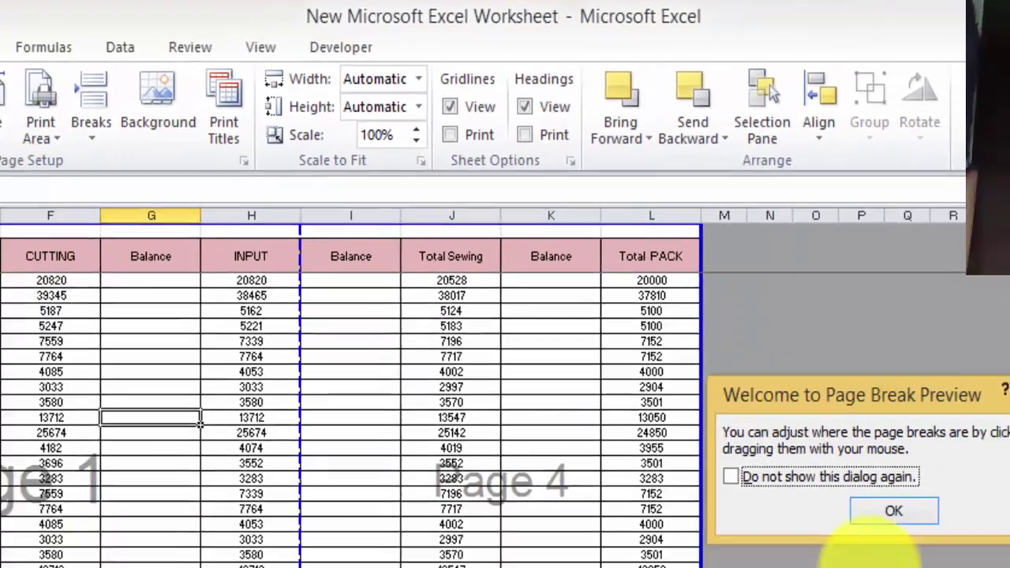
pyautogui.click(765, 342)
pyautogui.moveTo(377, 283); pyautogui.dragTo(621, 304)
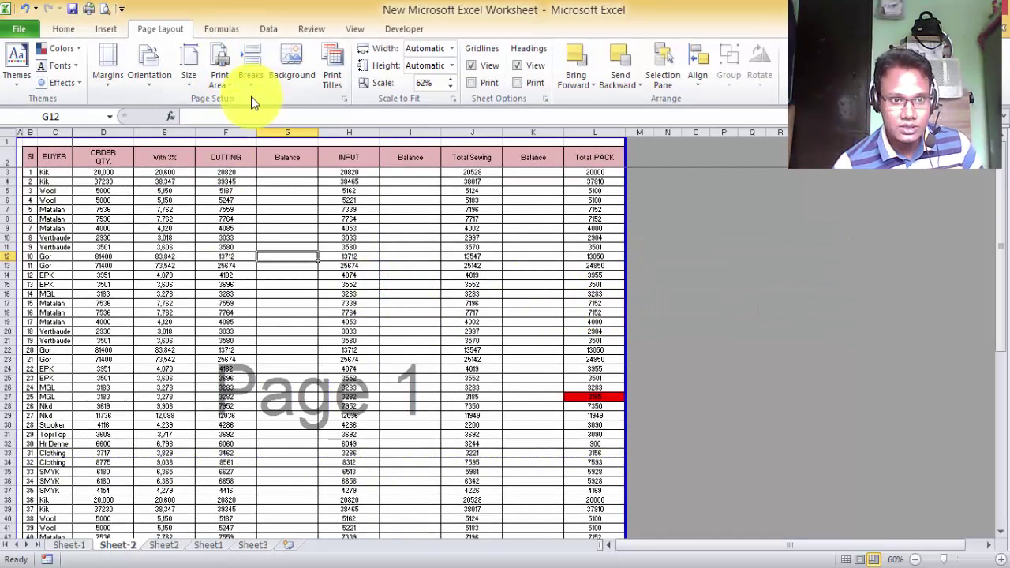
pyautogui.click(10, 158)
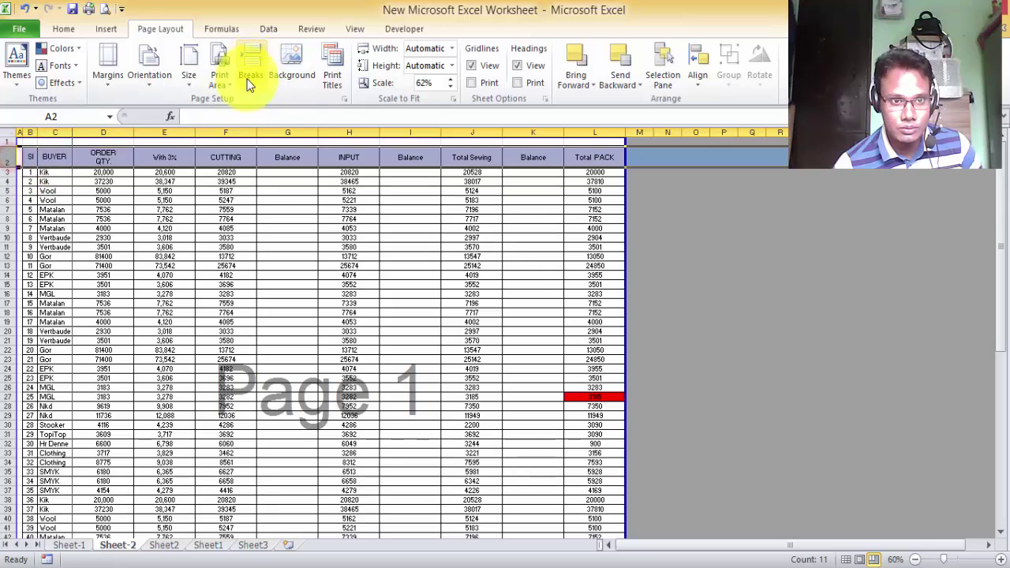
pyautogui.hotkey('ctrl', 'p')
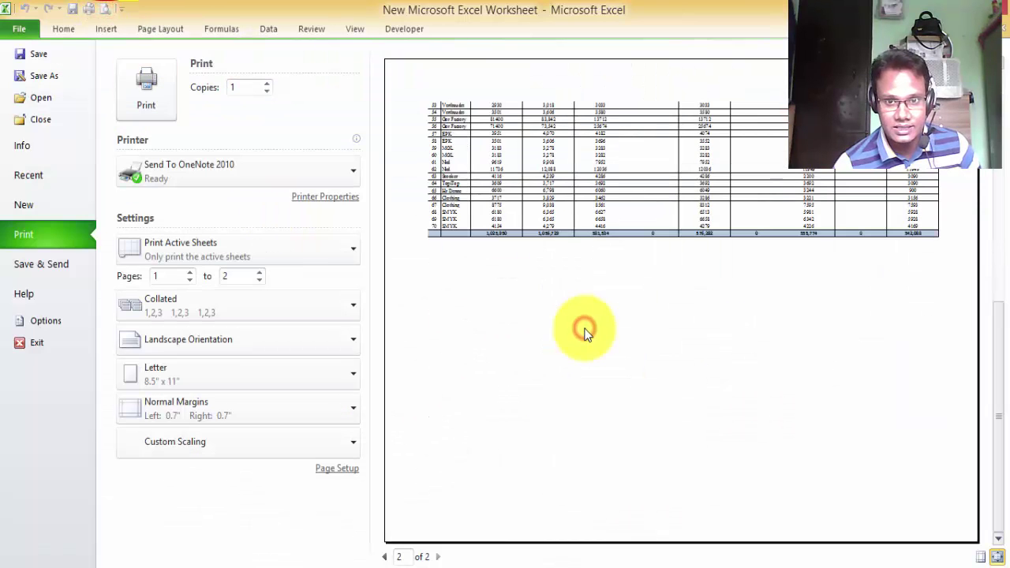
pyautogui.scroll(-1, 582, 329)
pyautogui.click(163, 28)
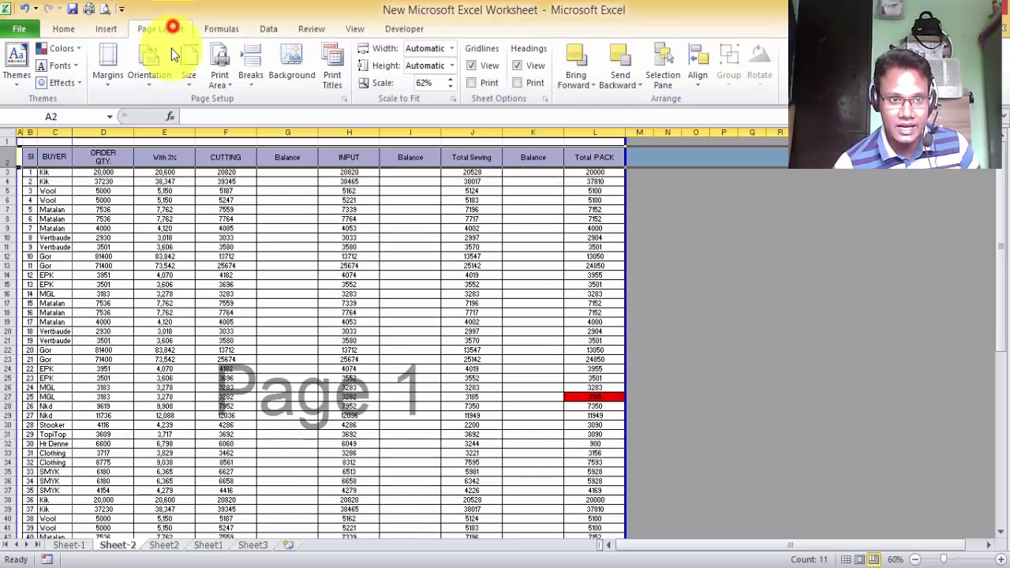
pyautogui.click(279, 311)
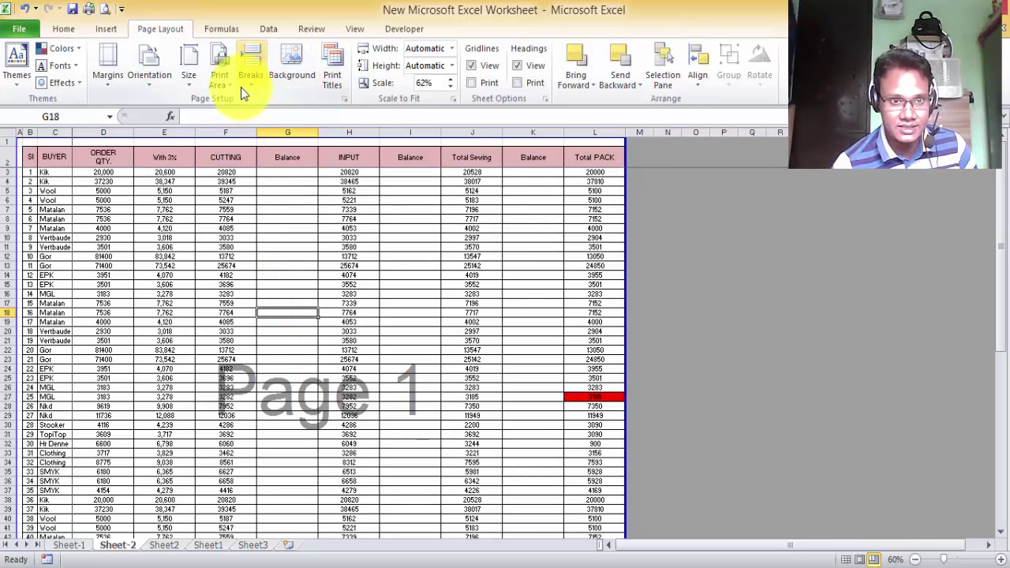
# Set rows to repeat at top to $2:$2, preview the 2 pages, and make row 1 taller
pyautogui.click(327, 73)
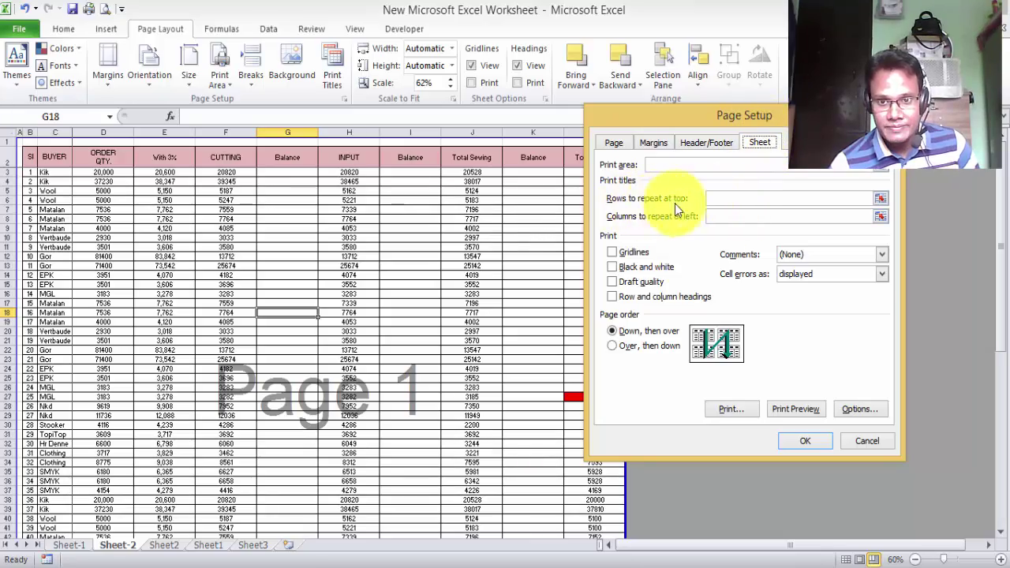
pyautogui.click(732, 198)
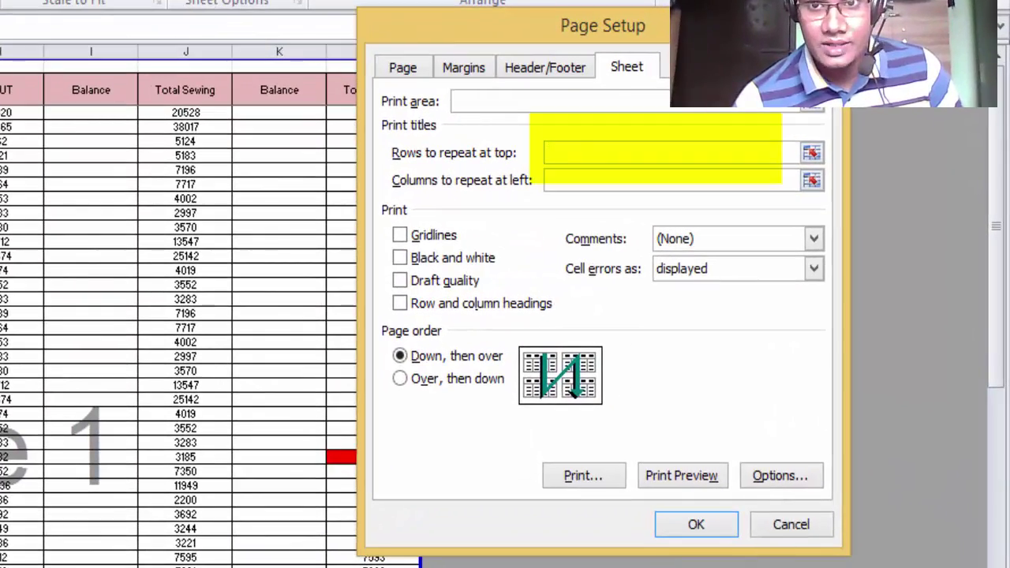
pyautogui.write('$2:$2')
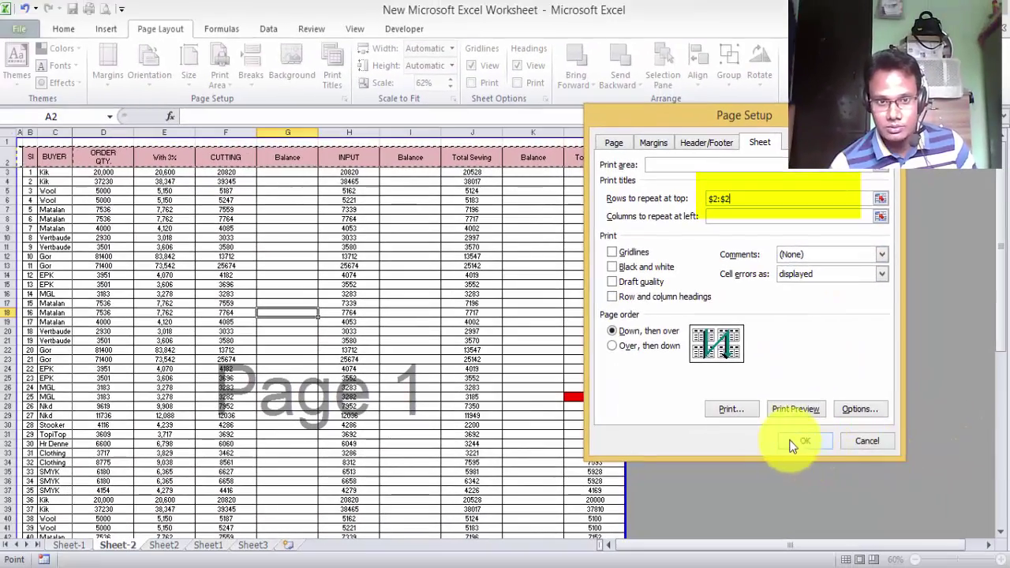
pyautogui.click(793, 439)
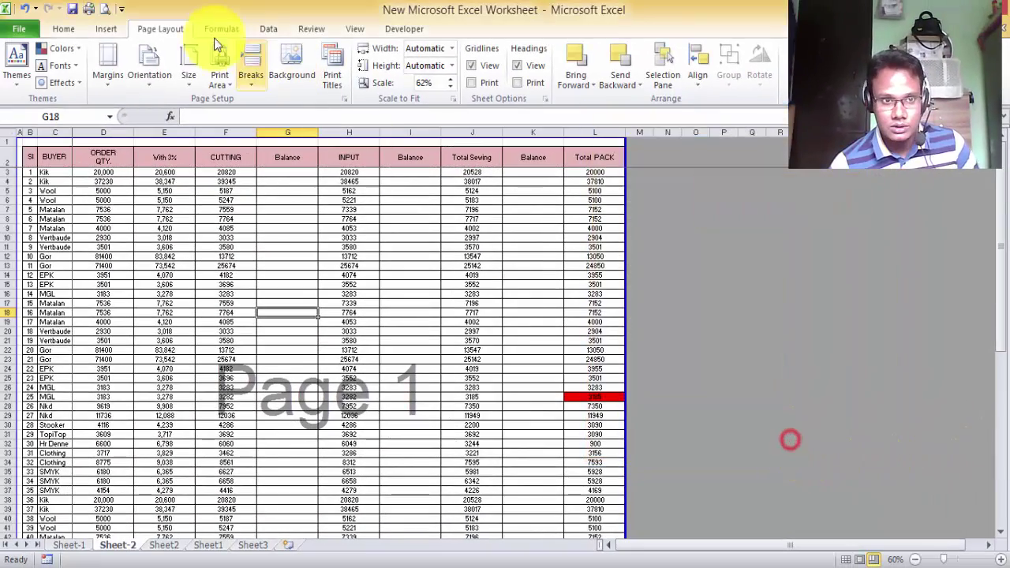
pyautogui.click(105, 9)
pyautogui.scroll(-1, 521, 288)
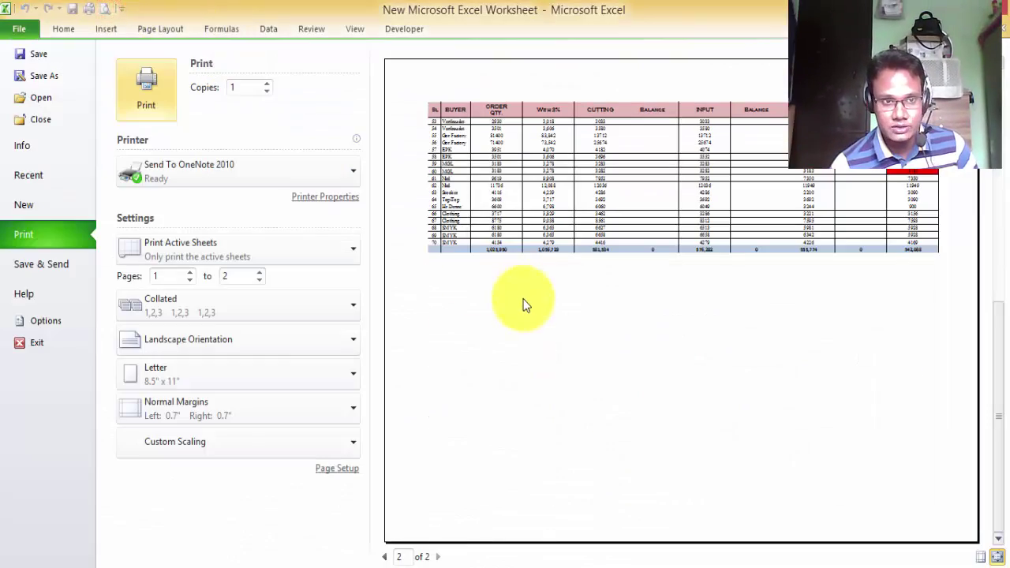
pyautogui.click(160, 28)
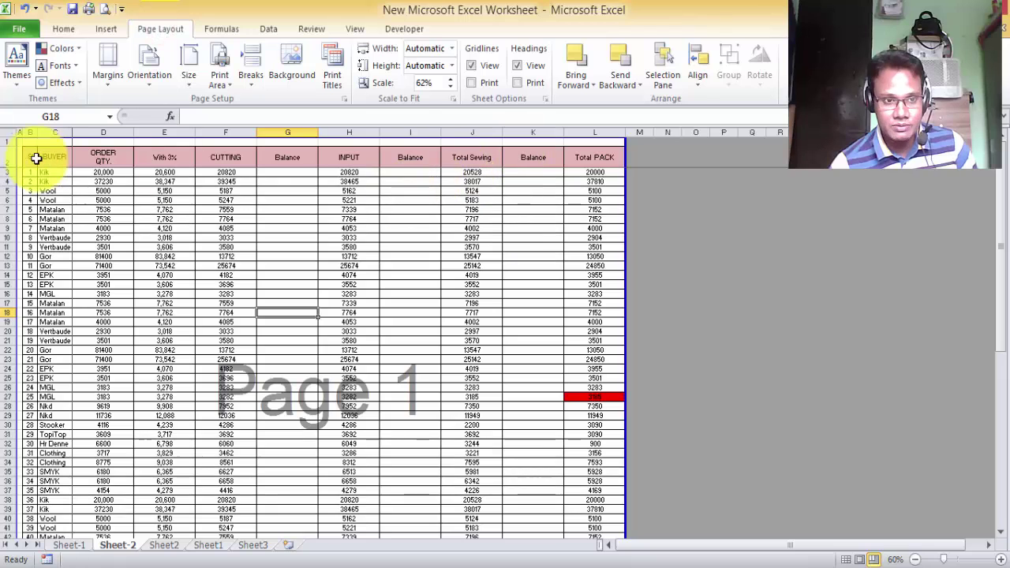
pyautogui.moveTo(9, 145); pyautogui.dragTo(10, 154)
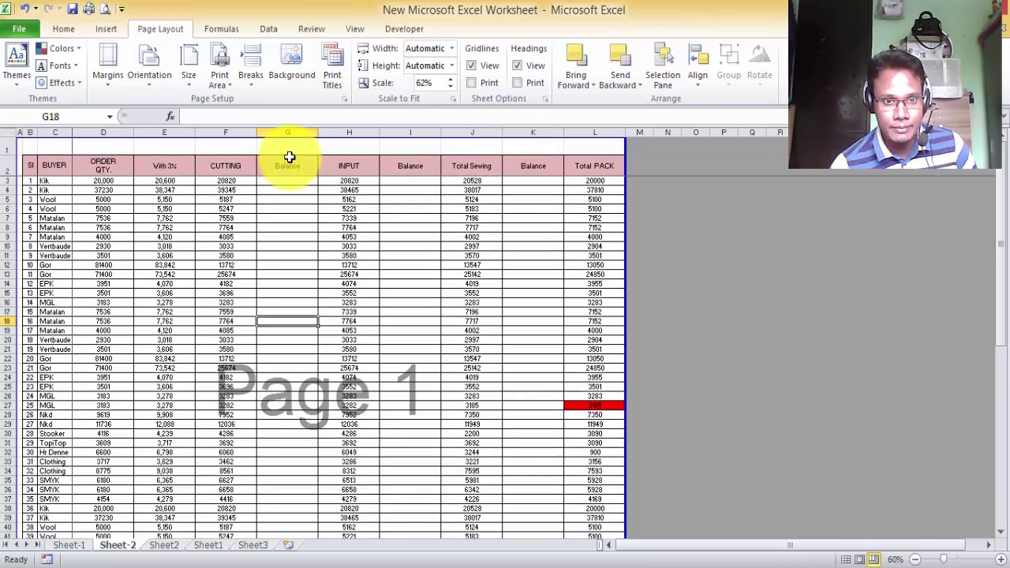
pyautogui.click(290, 150)
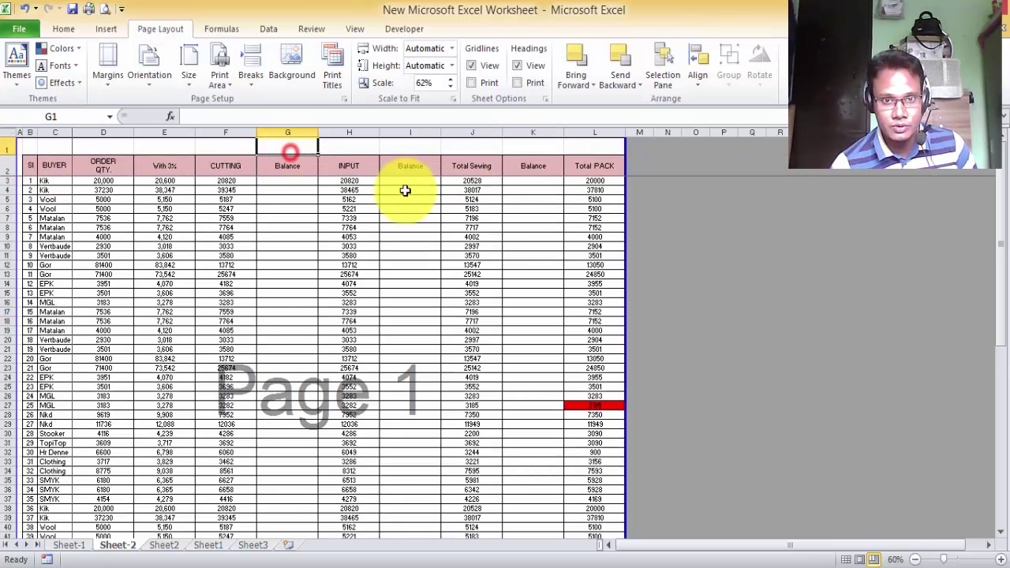
# Review the Center and Right sections of Sheet-2's custom header, then switch to Sheet-1
pyautogui.click(333, 75)
pyautogui.click(706, 142)
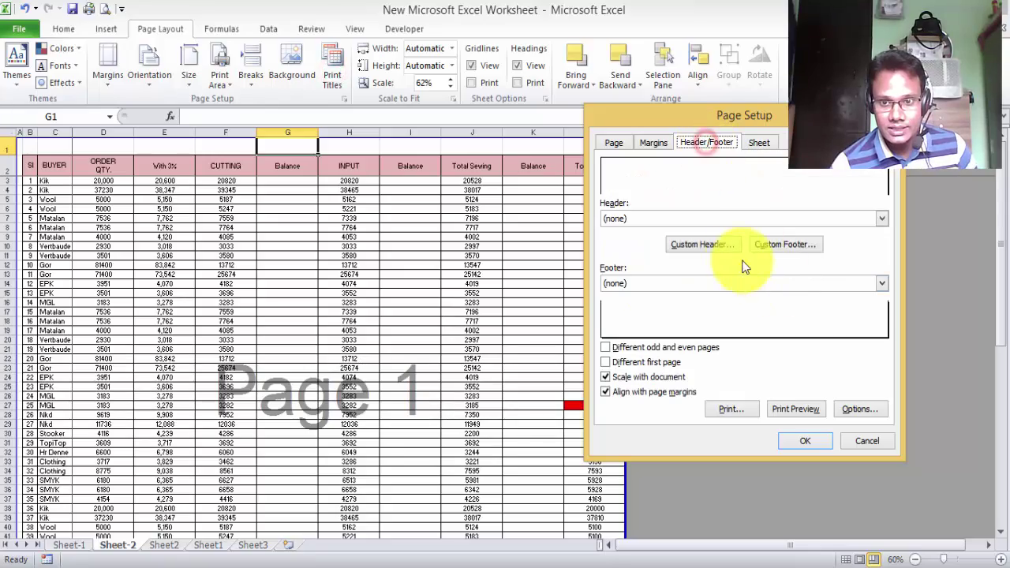
pyautogui.click(699, 245)
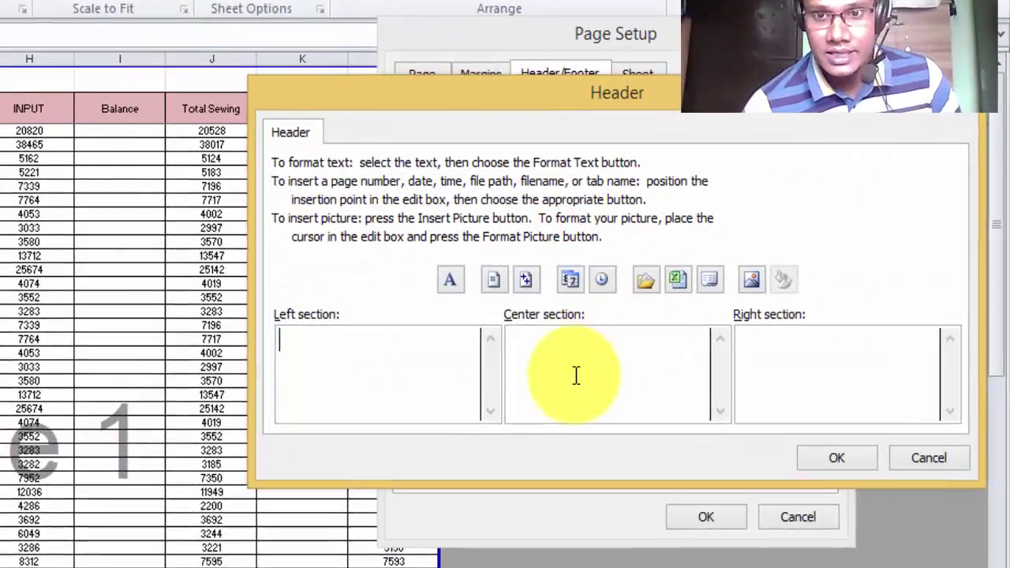
pyautogui.click(527, 385)
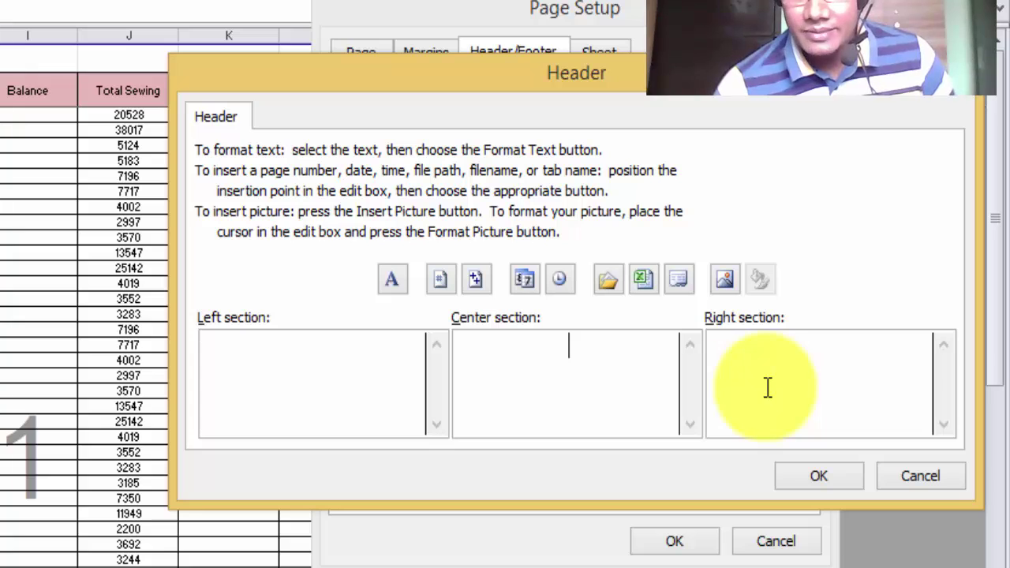
pyautogui.click(739, 345)
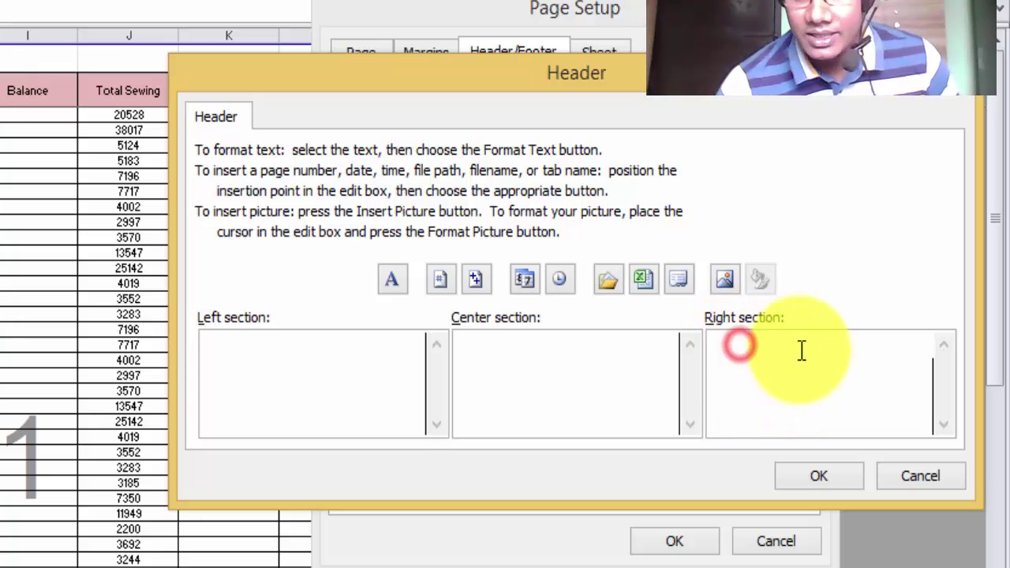
pyautogui.click(881, 358)
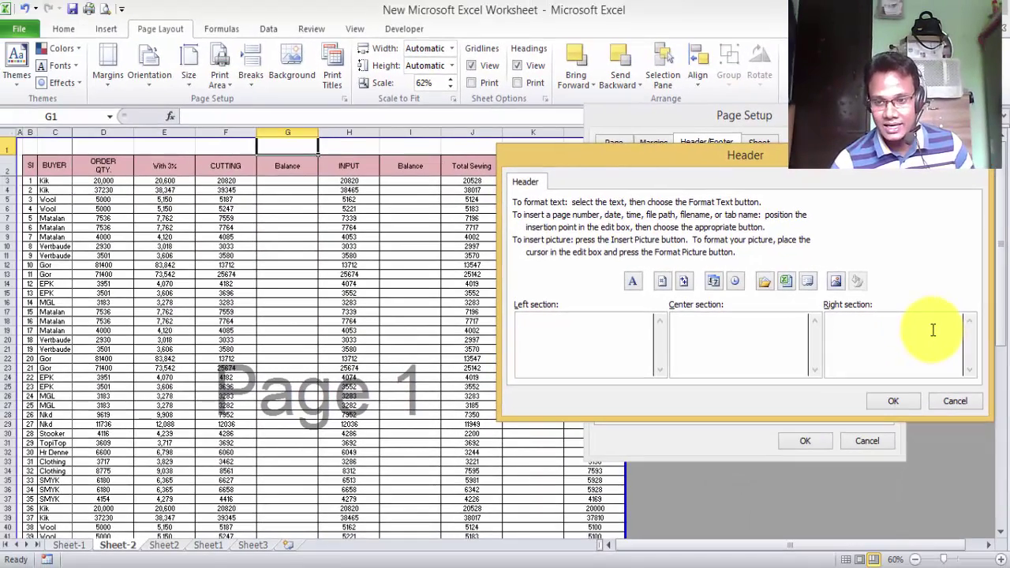
pyautogui.click(891, 409)
pyautogui.click(803, 439)
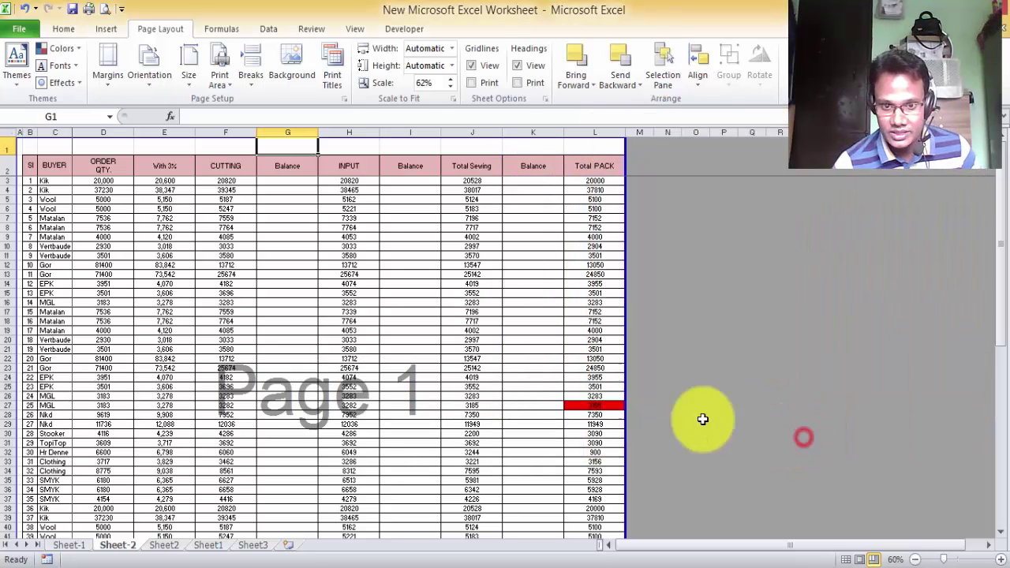
pyautogui.click(73, 548)
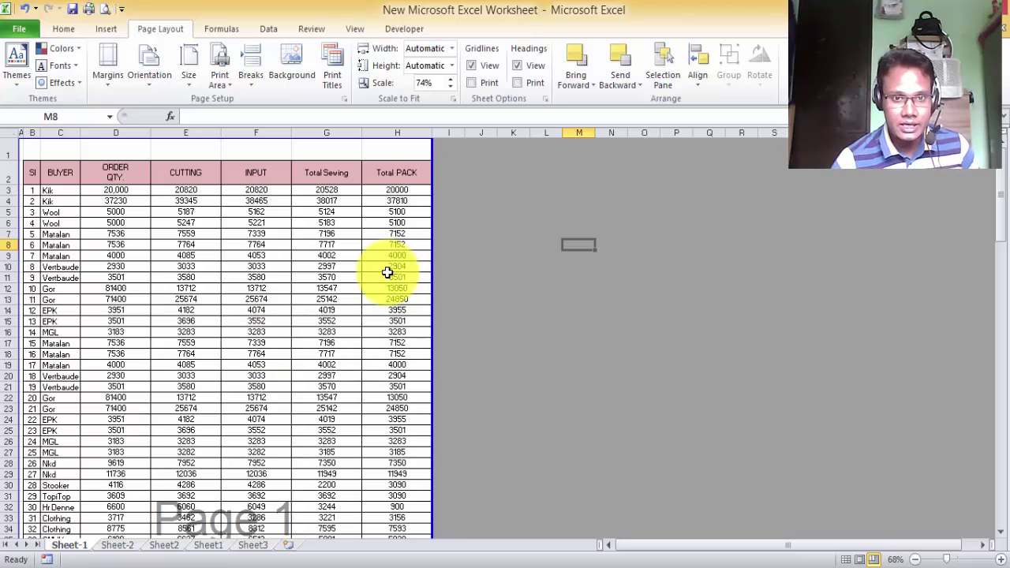
pyautogui.click(35, 32)
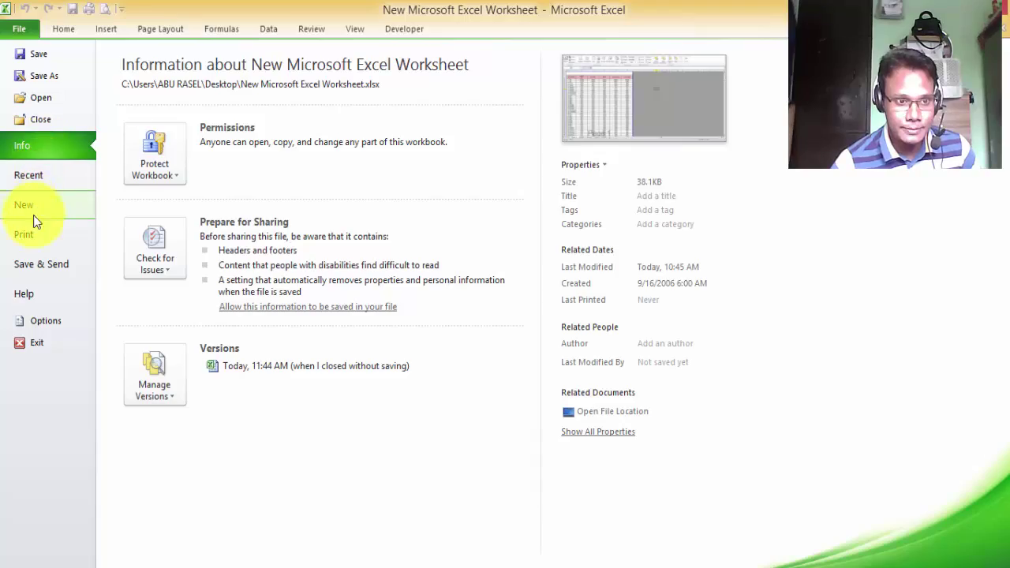
pyautogui.click(23, 234)
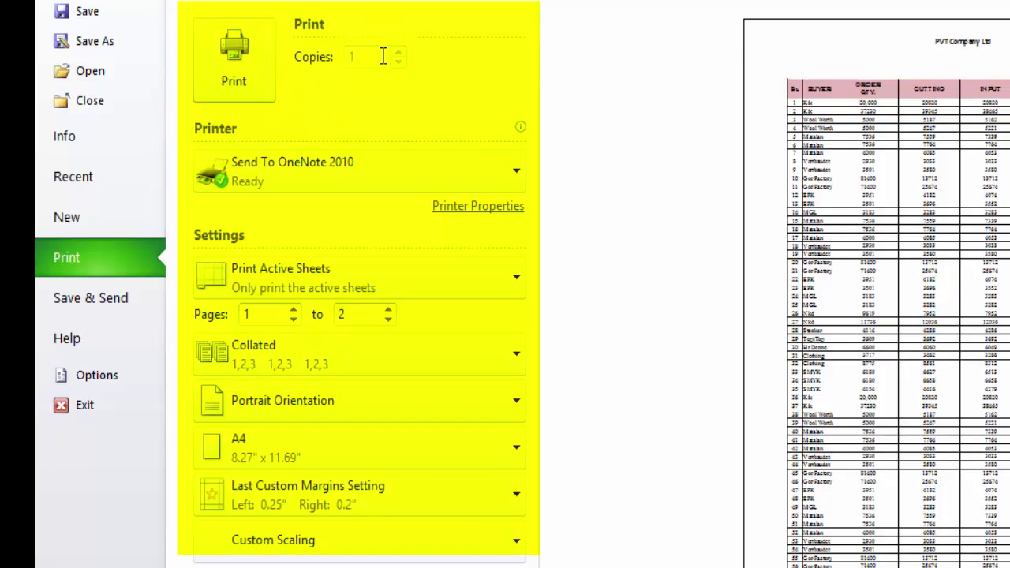
pyautogui.click(380, 56)
pyautogui.doubleClick(254, 314)
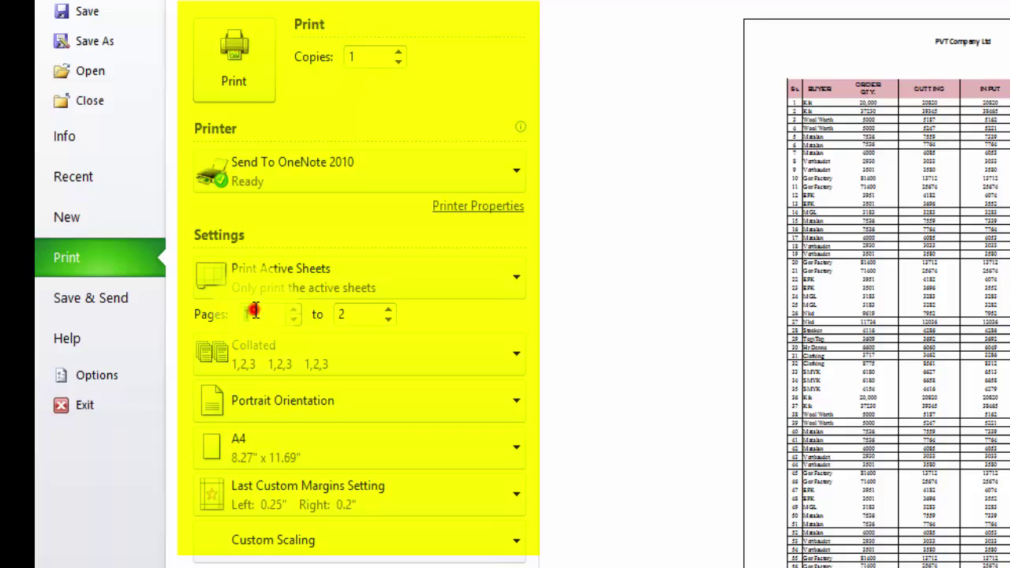
pyautogui.click(362, 314)
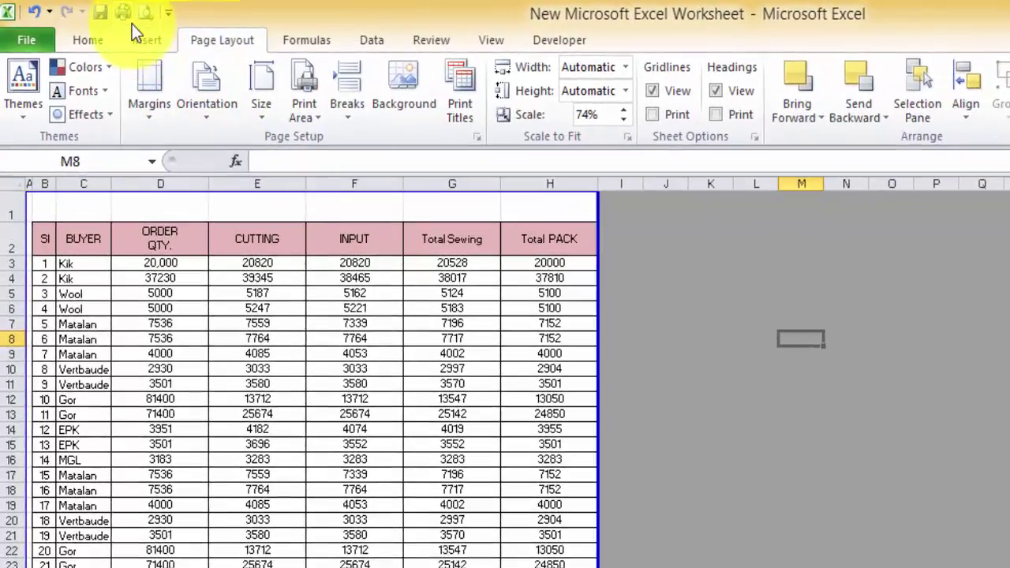
pyautogui.click(106, 8)
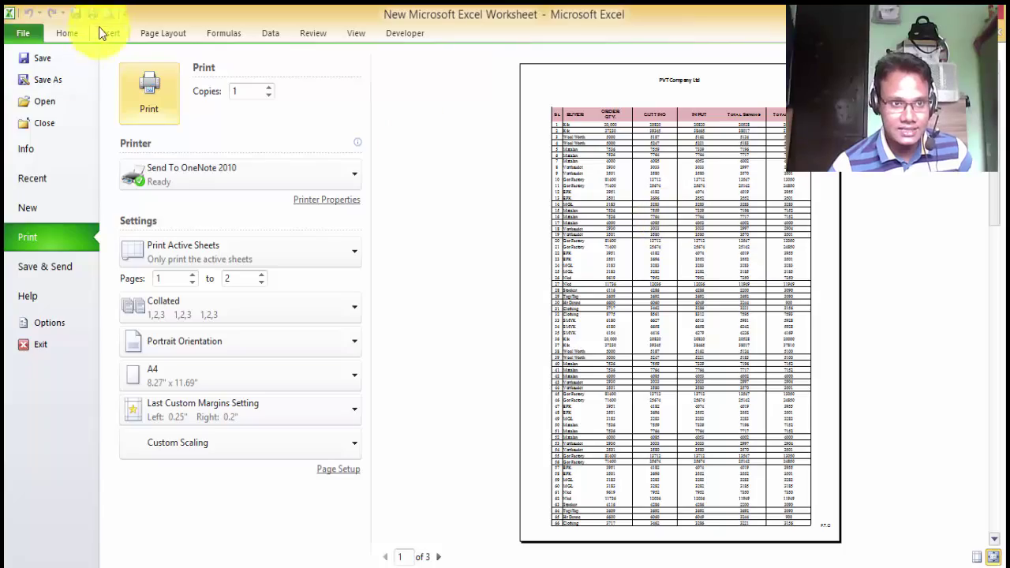
pyautogui.click(103, 32)
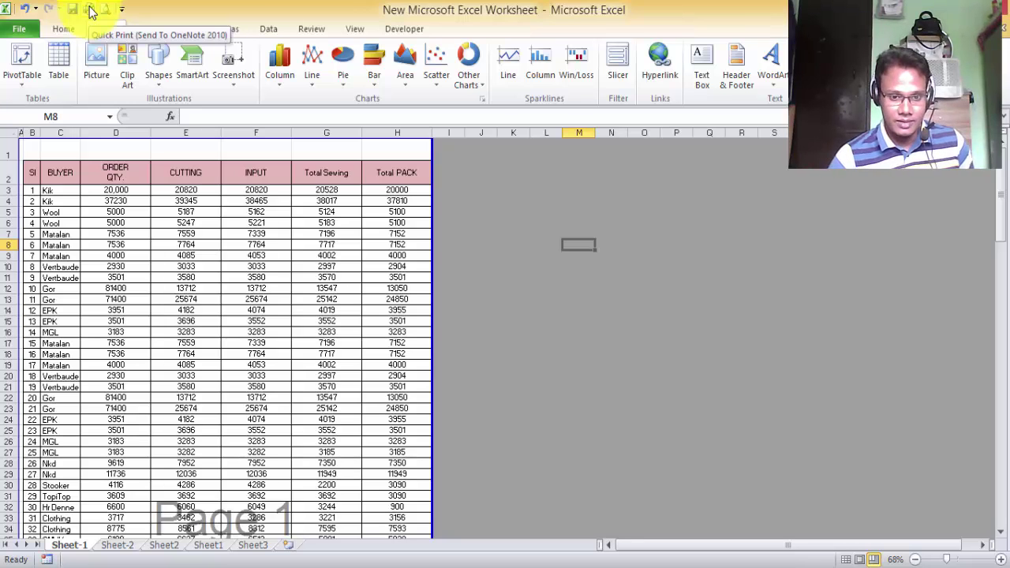
pyautogui.click(402, 172)
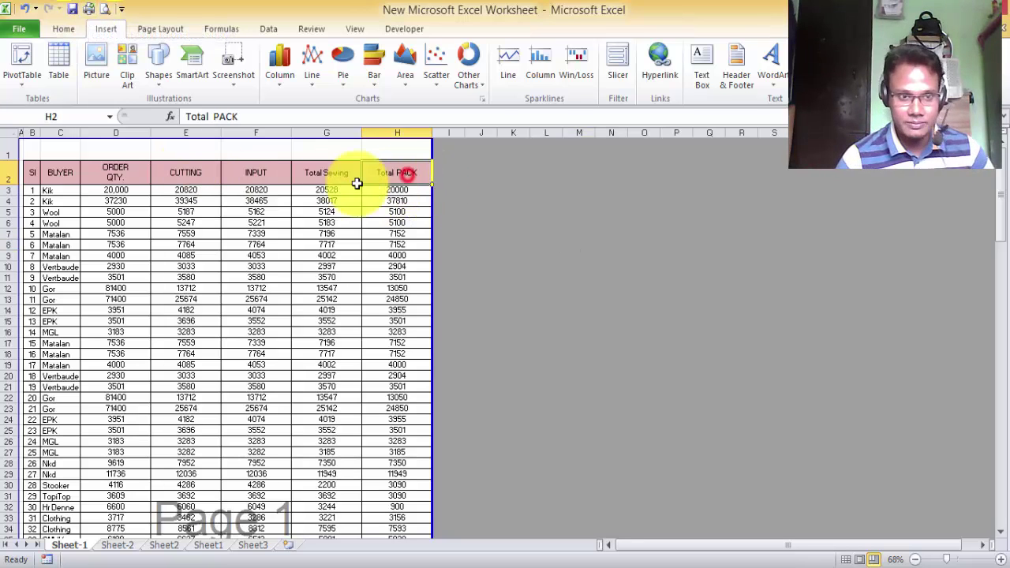
pyautogui.click(6, 170)
pyautogui.click(115, 310)
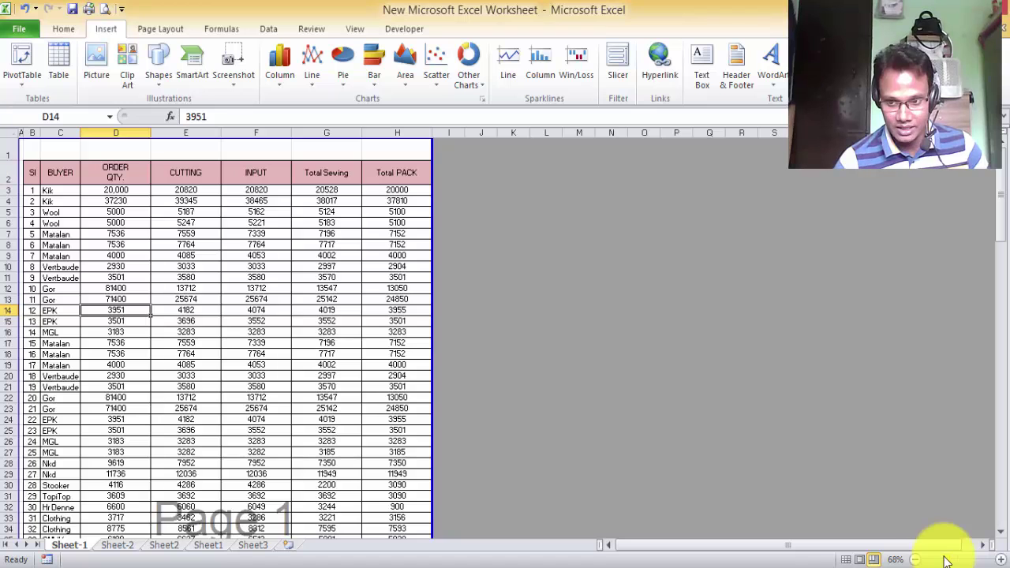
pyautogui.click(945, 559)
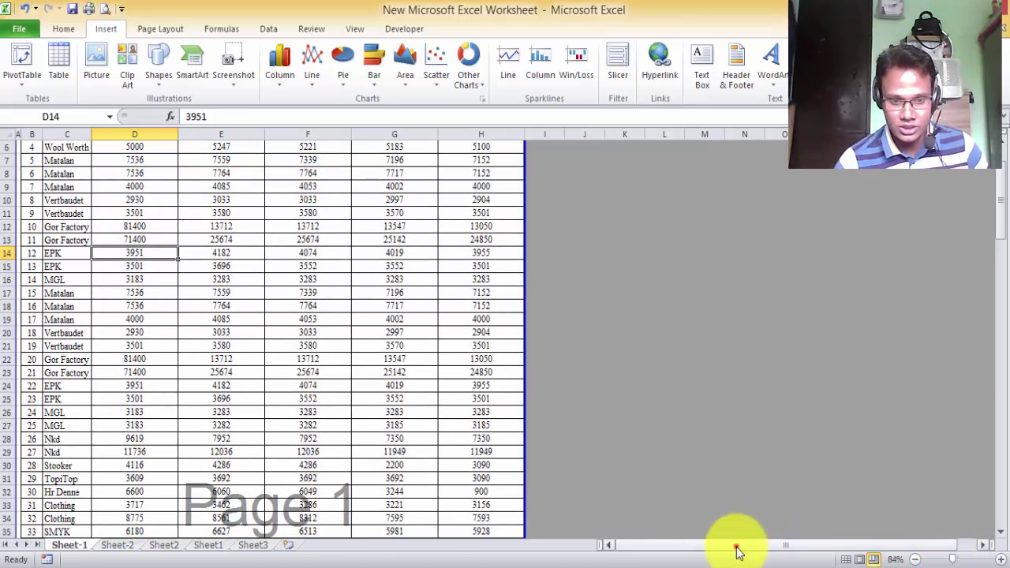
pyautogui.scroll(2, 122, 320)
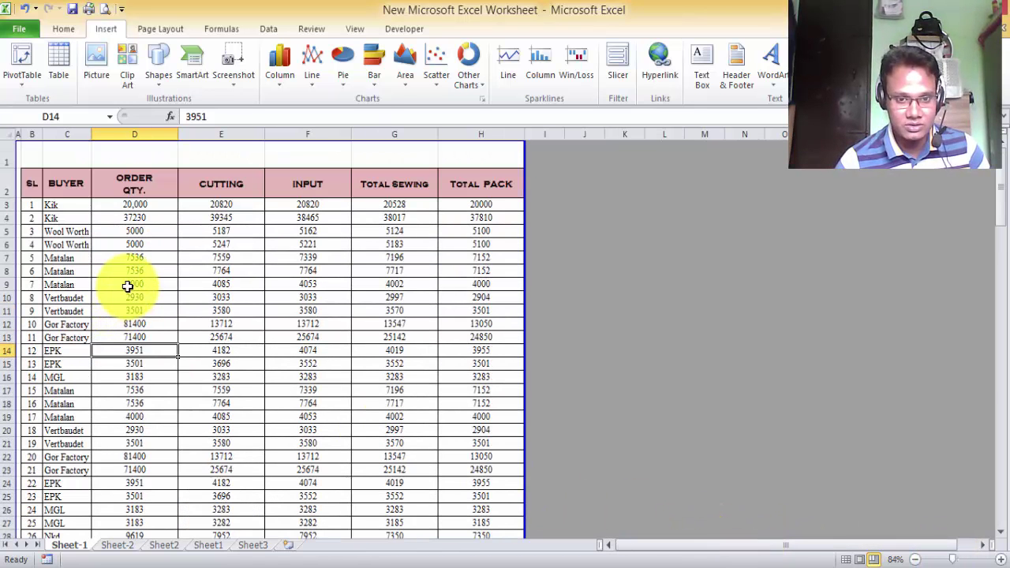